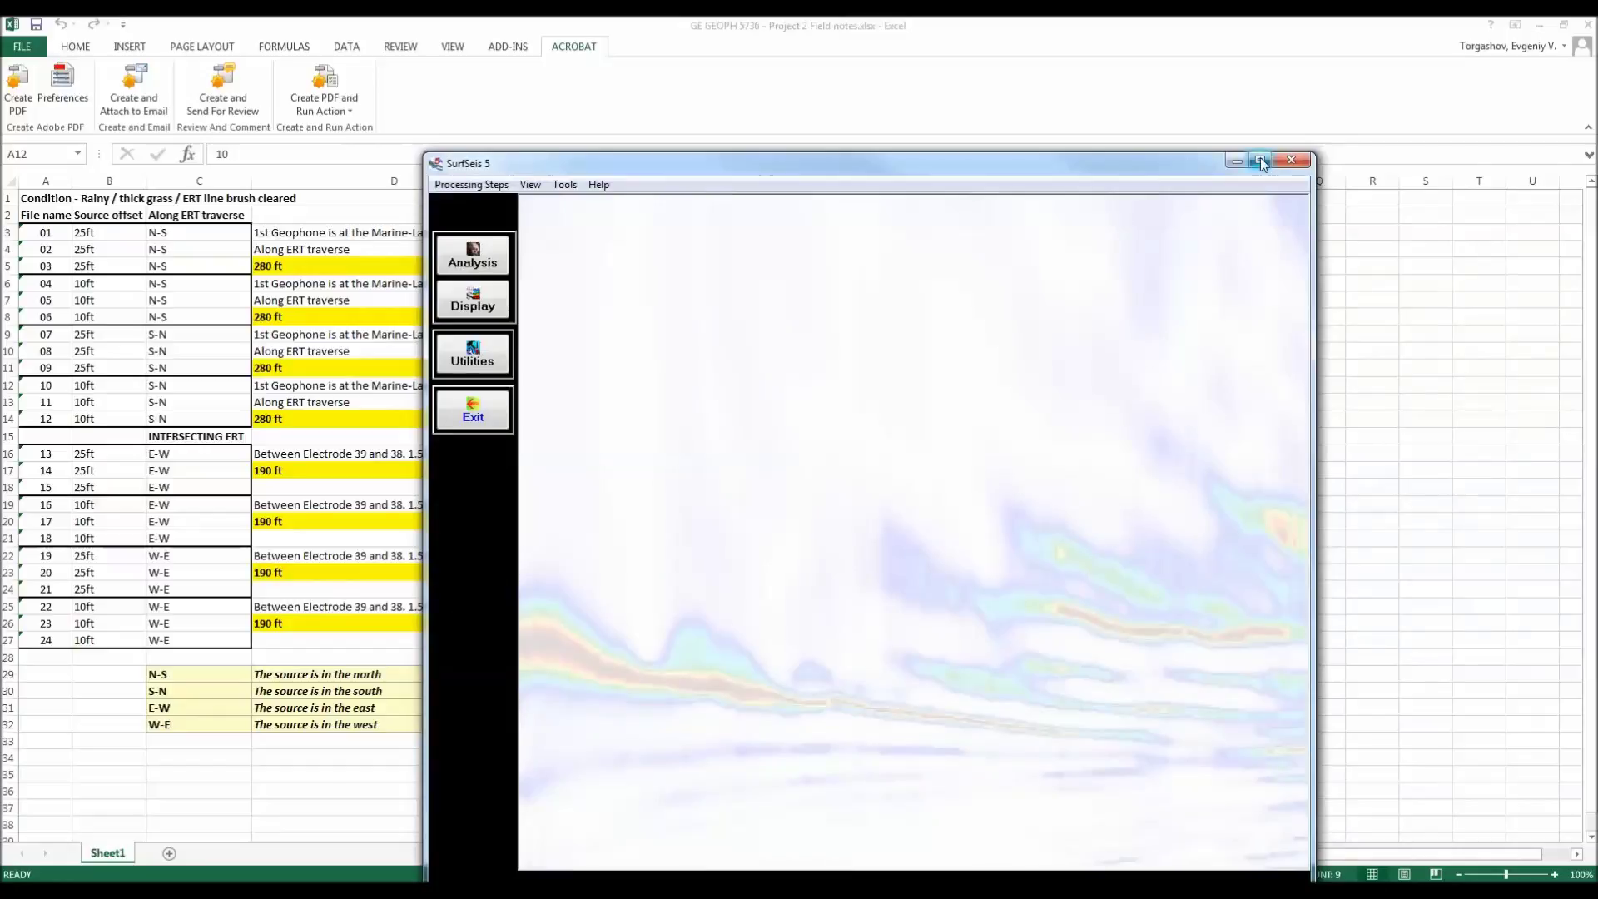
Step: Import the SEG-2 files 10.dat, 11.dat and 12.dat and convert them into one KGS-format file named 280SN_10
click(1261, 161)
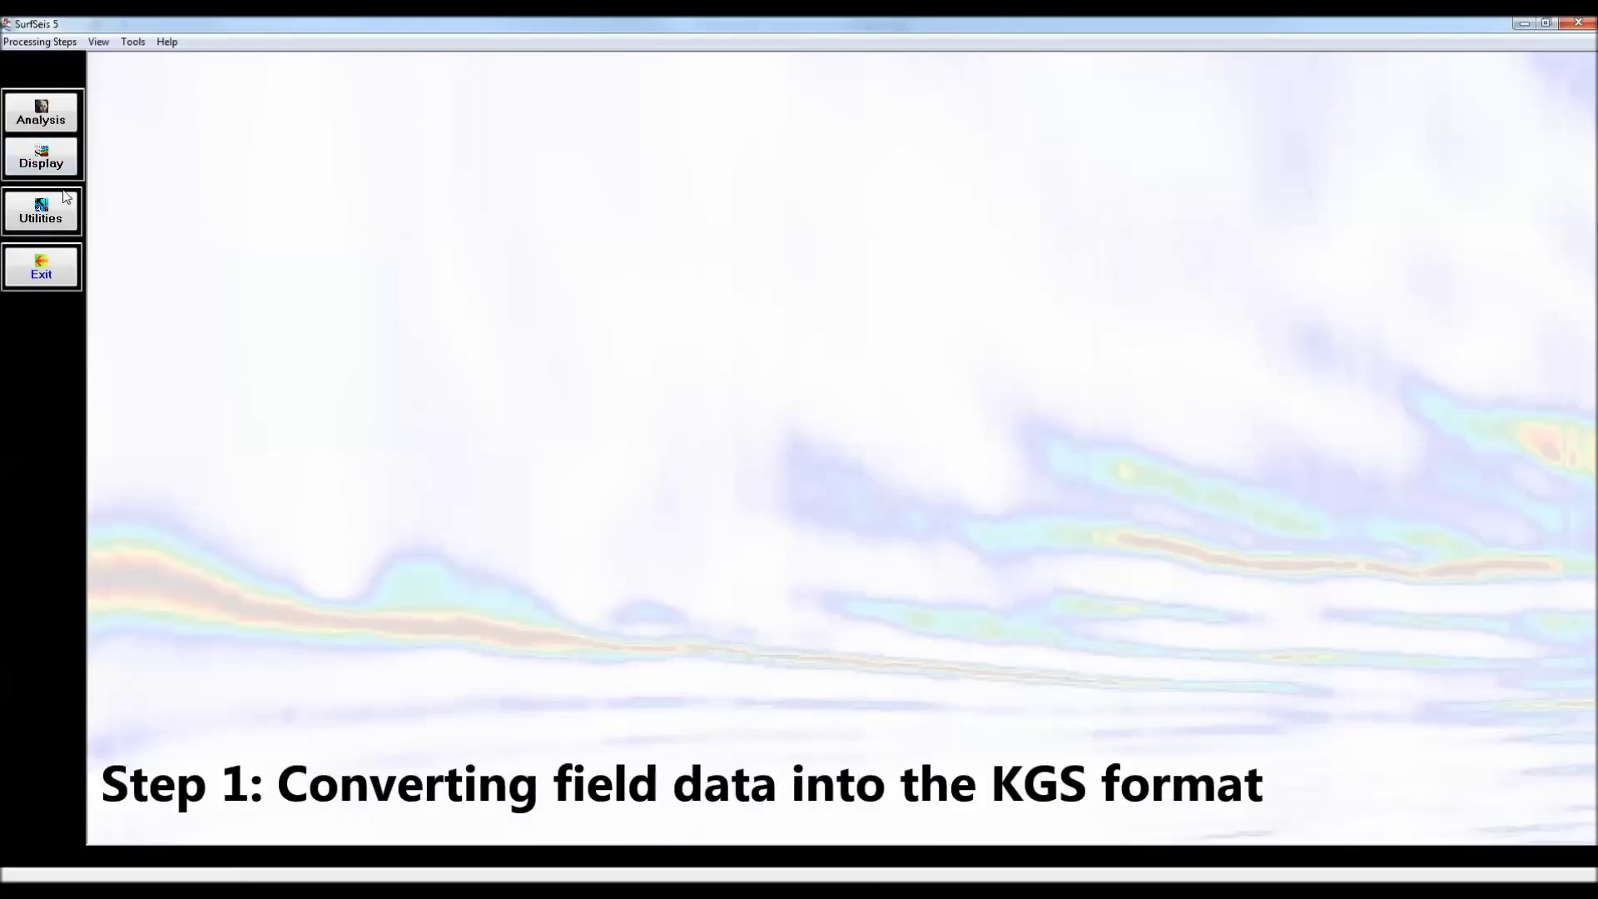
click(41, 211)
click(1310, 170)
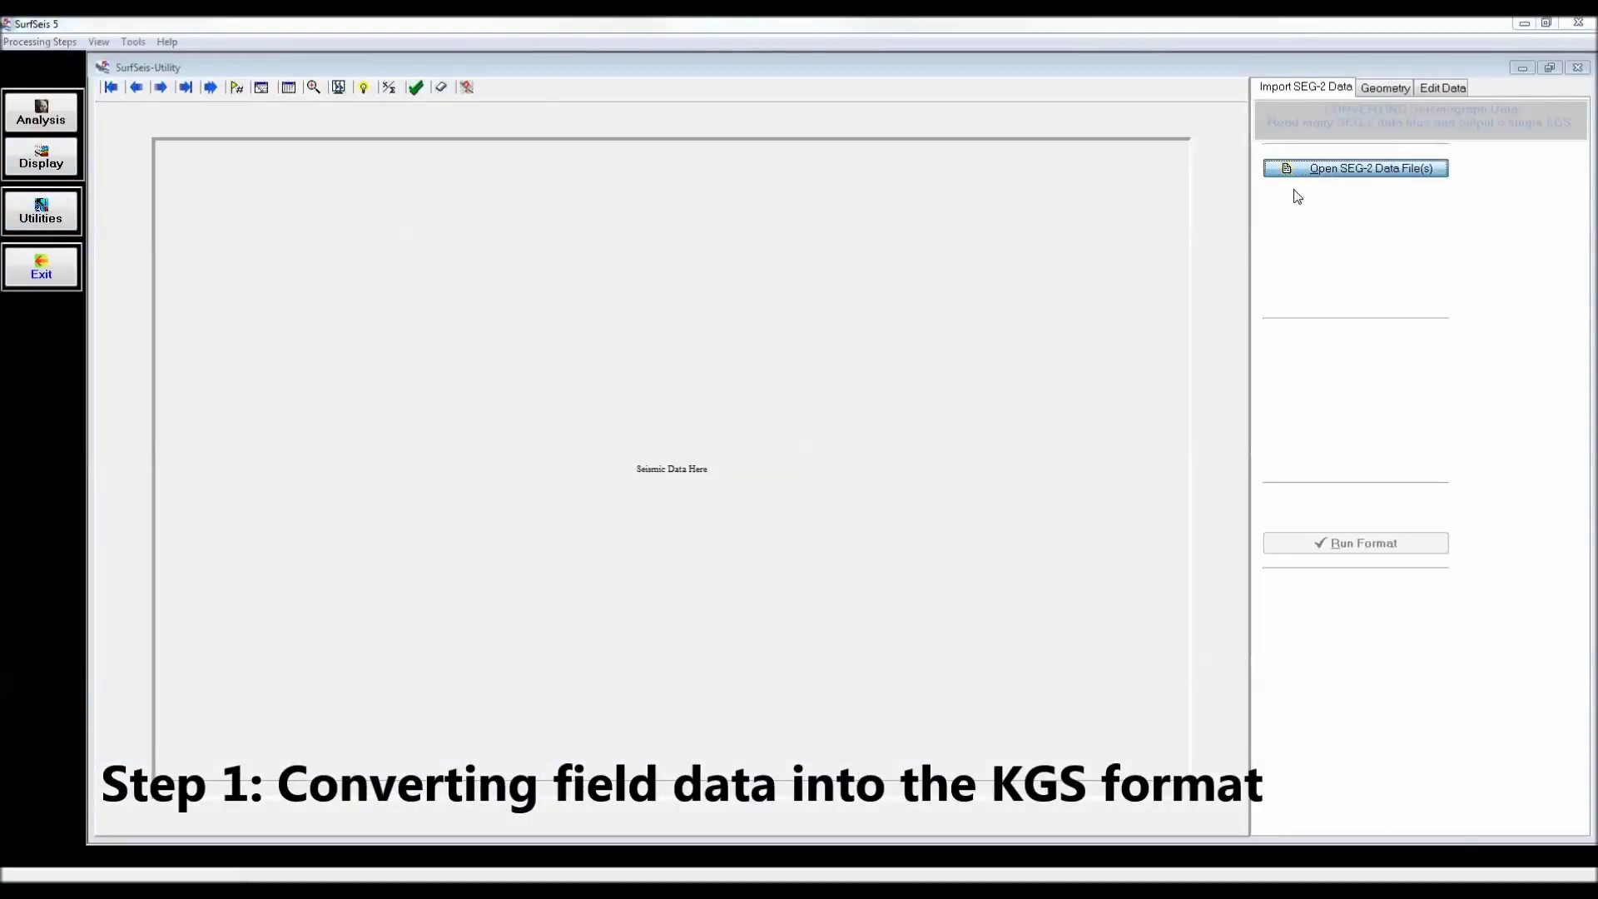
drag(242, 237, 163, 158)
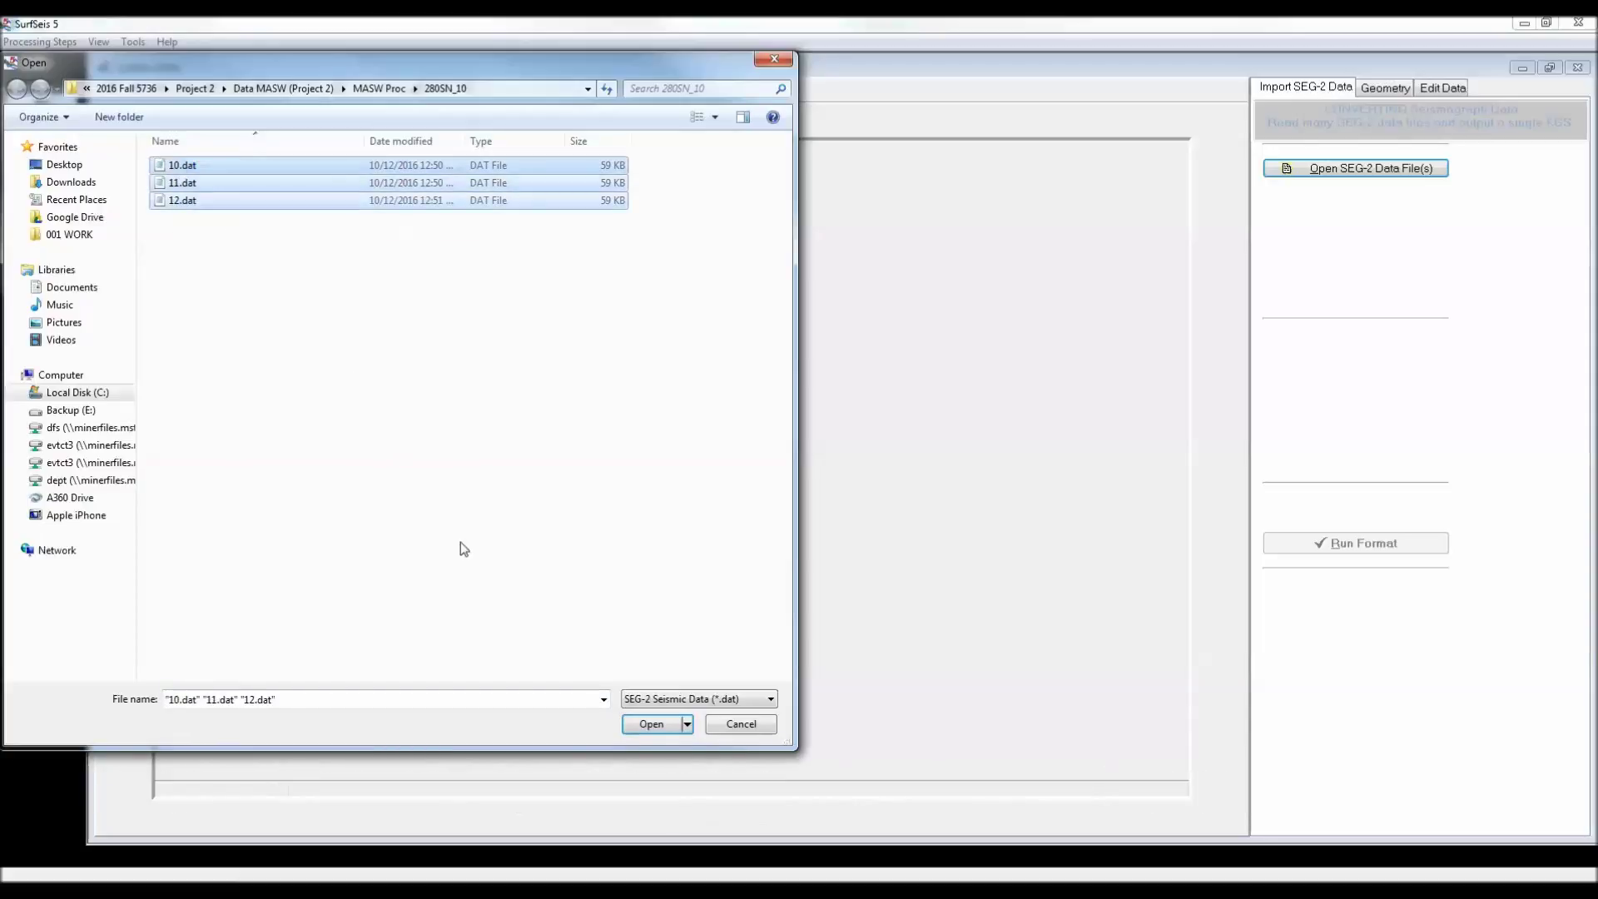
click(663, 727)
click(1337, 539)
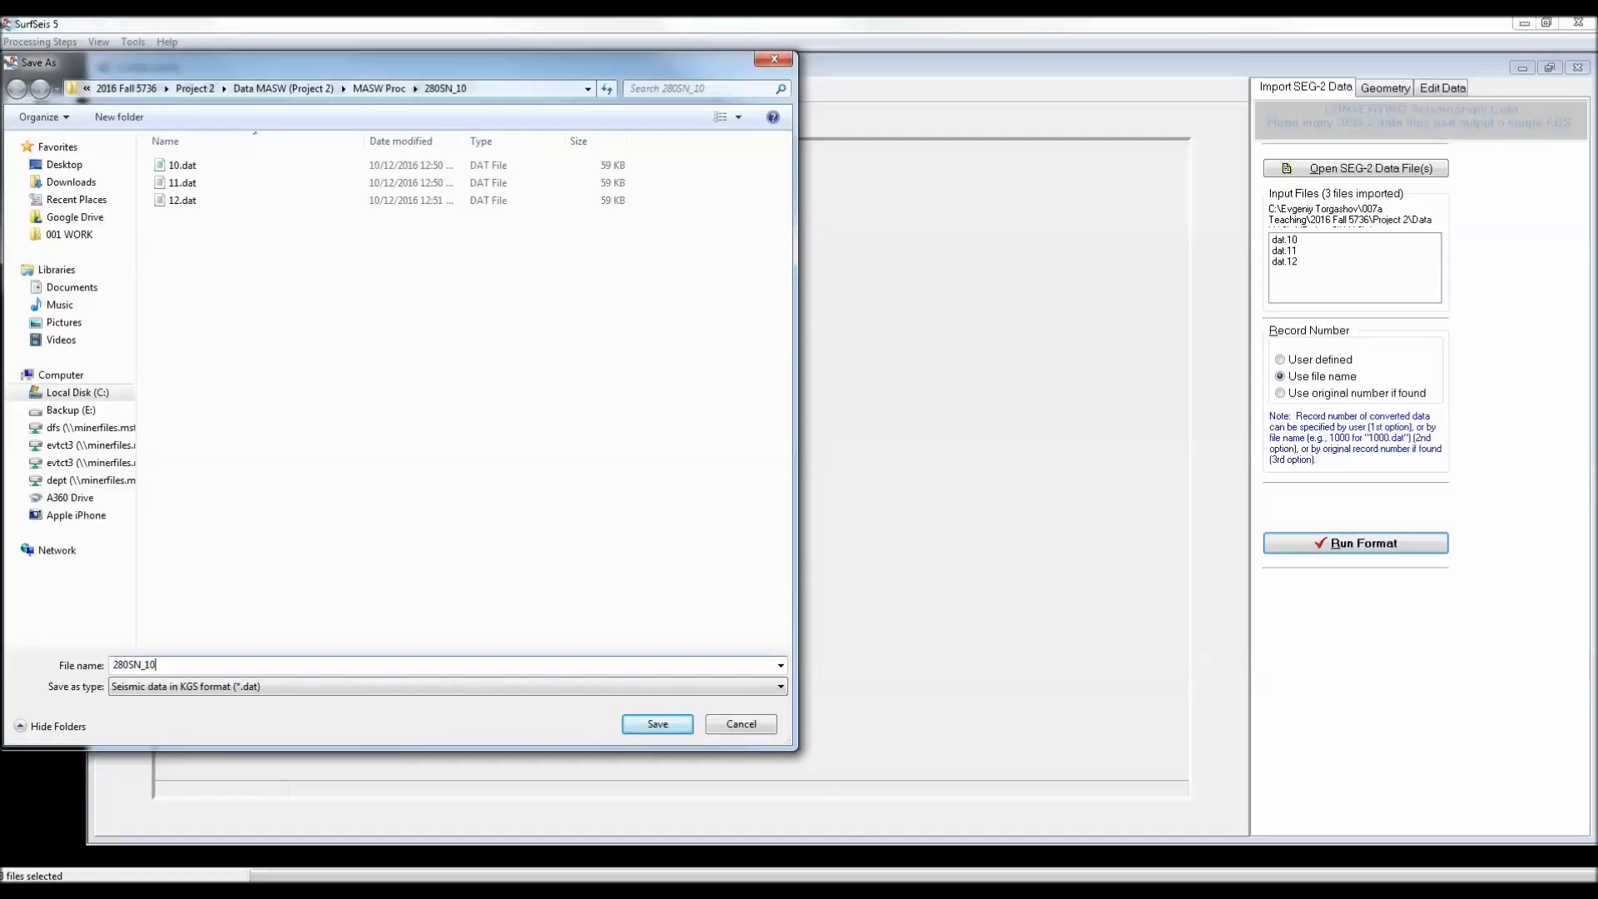
click(657, 724)
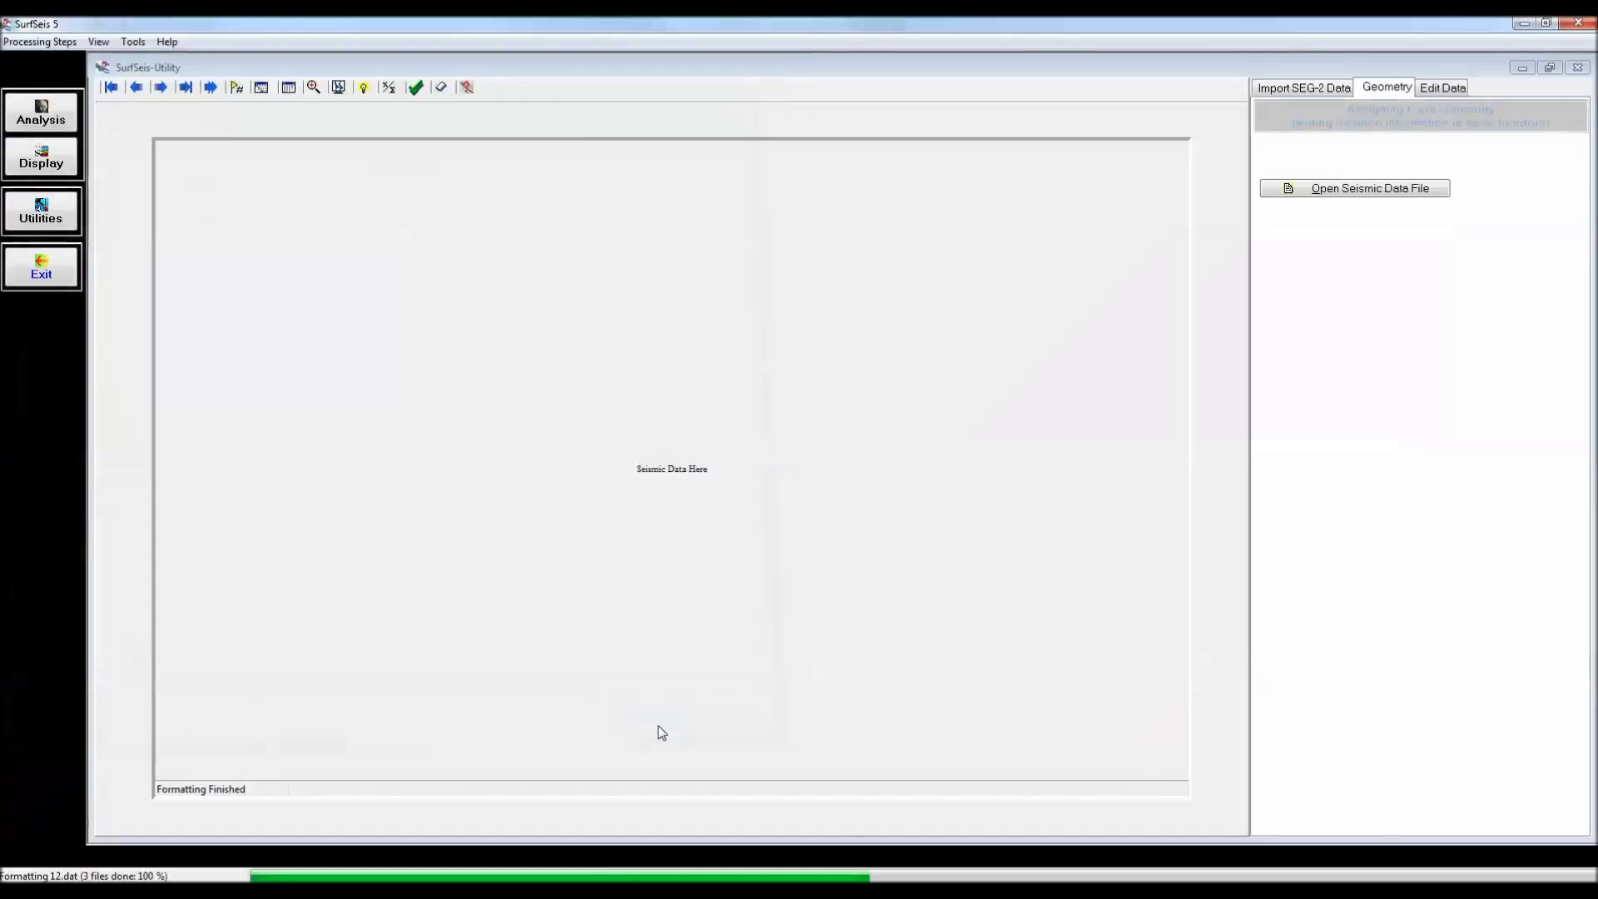
Step: Load 280SN_10.dat for geometry assignment with Active as the MASW survey type
click(1359, 195)
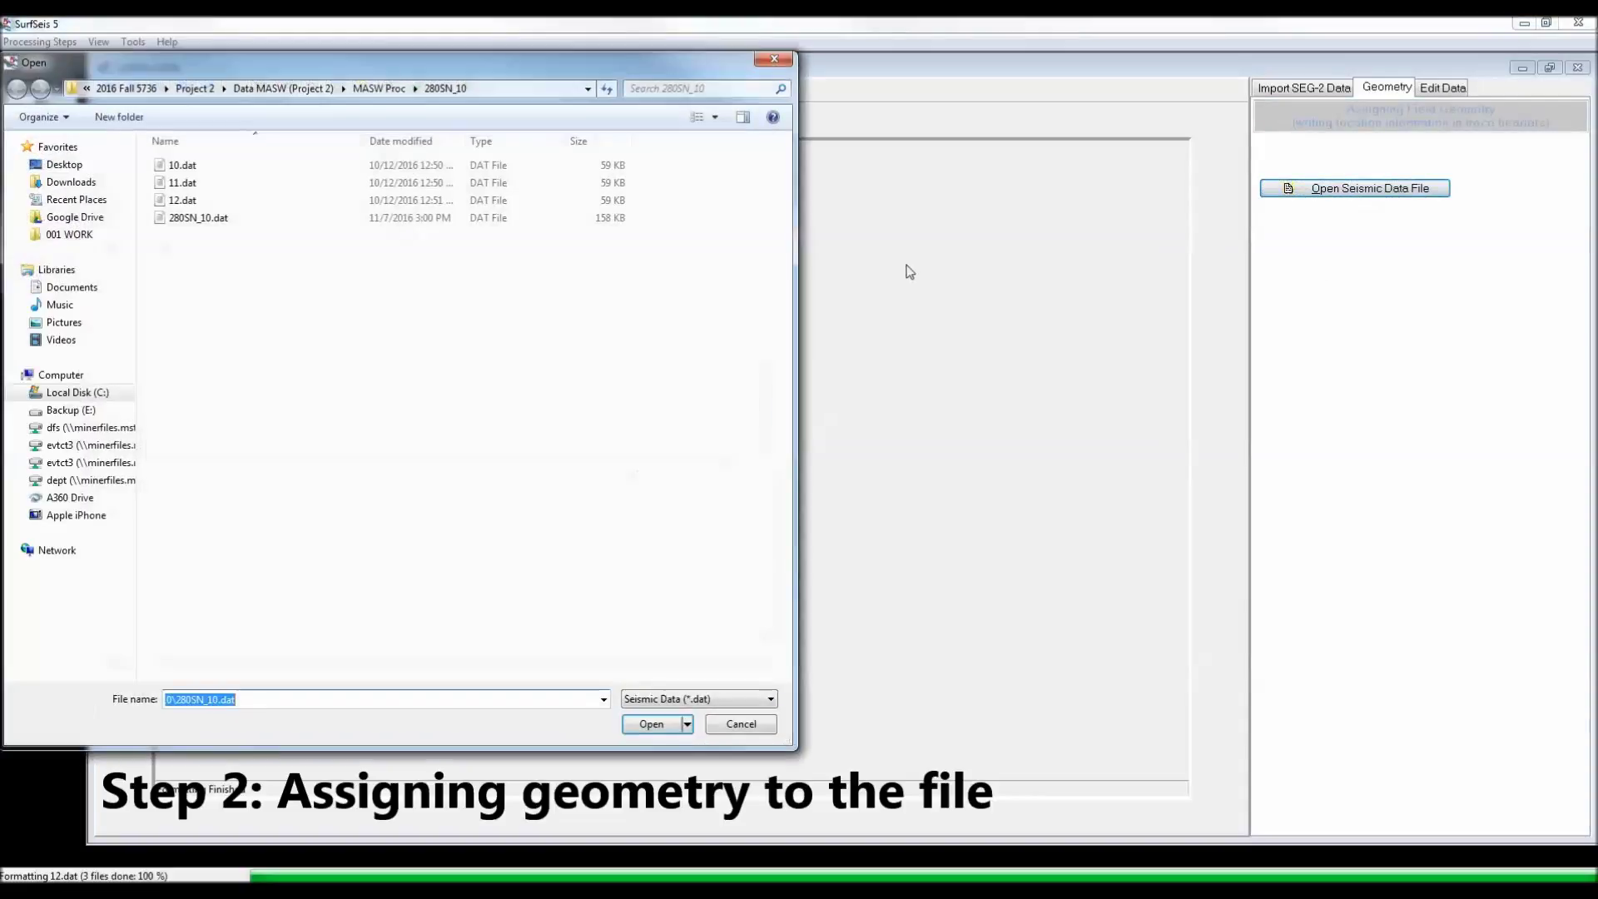
click(218, 219)
click(651, 723)
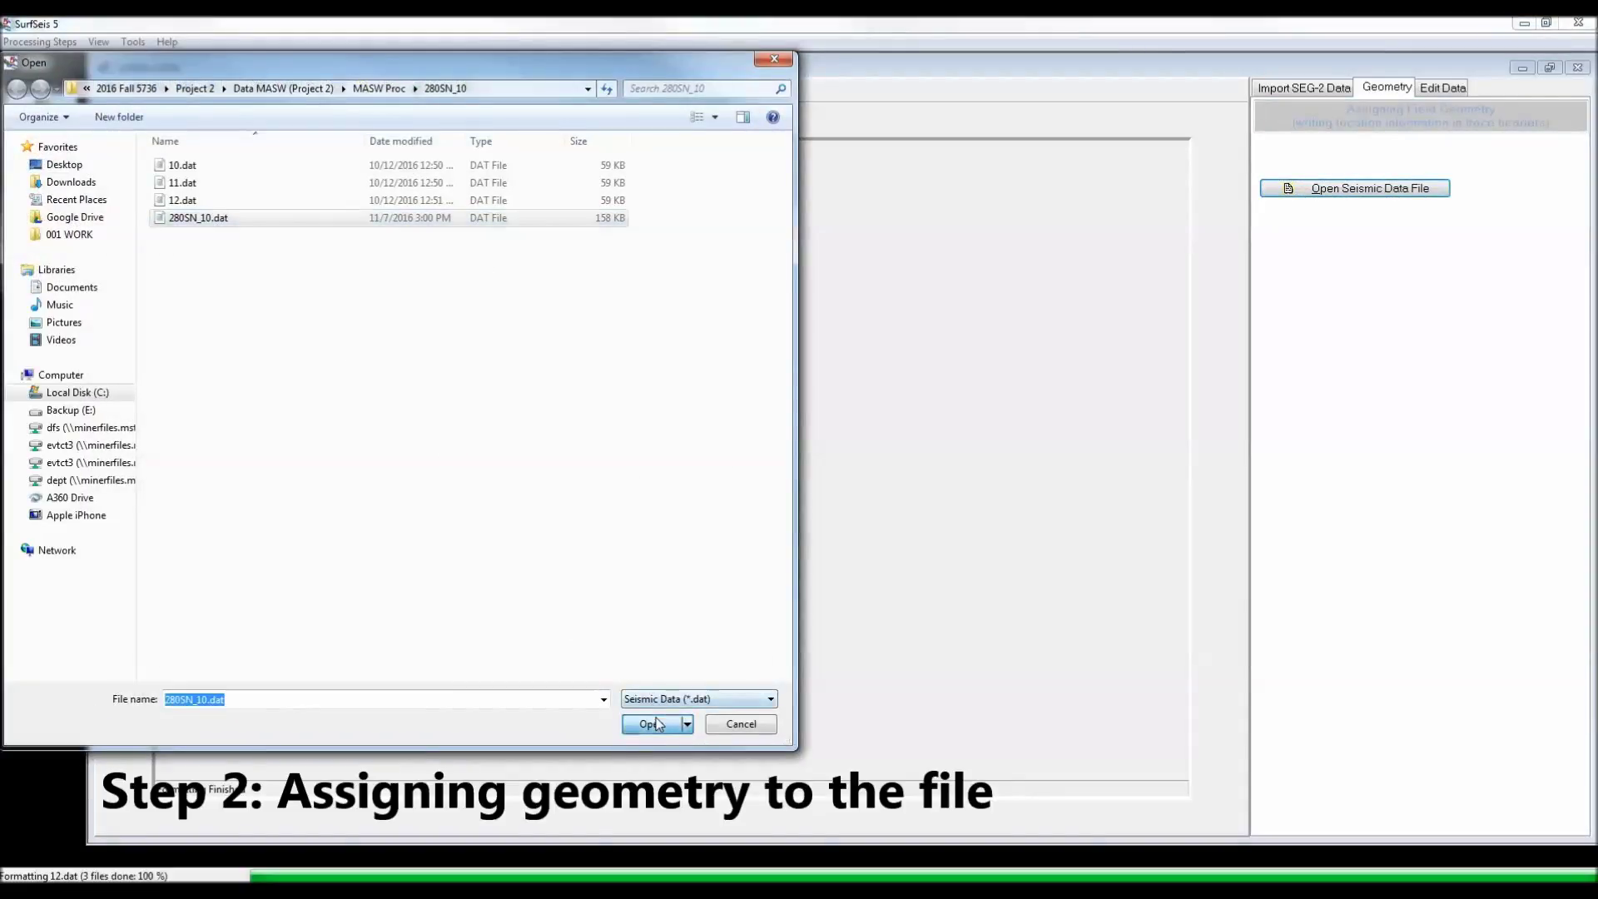
click(816, 555)
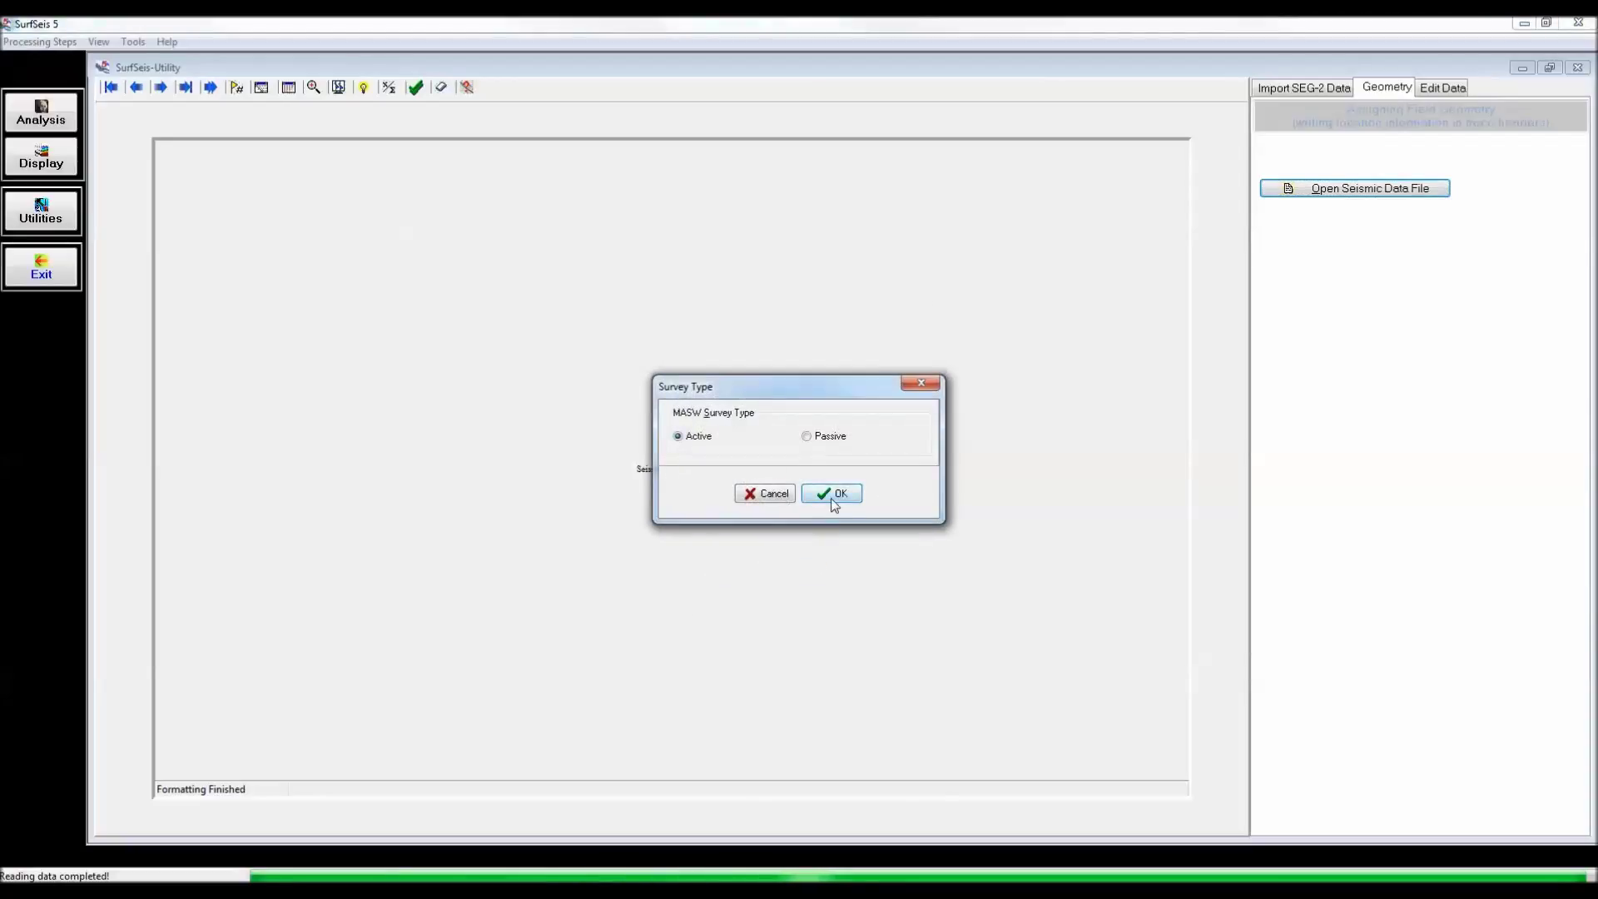
click(835, 494)
Step: Set the first two geophone stations to 1 and 2, the source distance to 10 feet and the geophone spacing to 5 feet
click(781, 226)
text(1)
click(805, 227)
text(2)
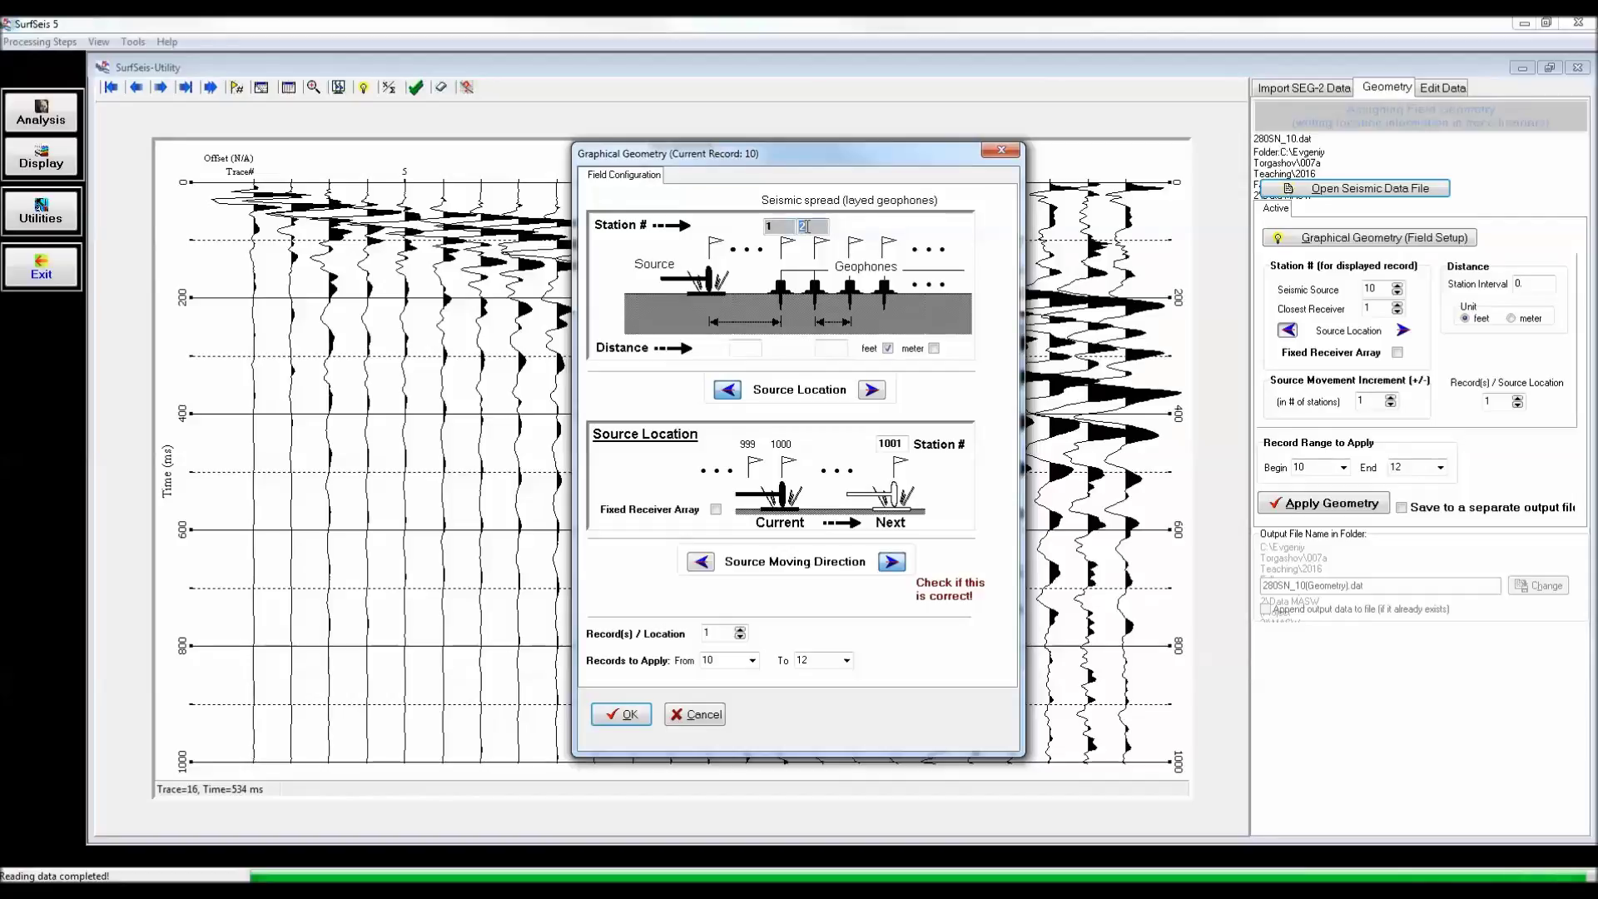
text(10)
click(826, 347)
text(56)
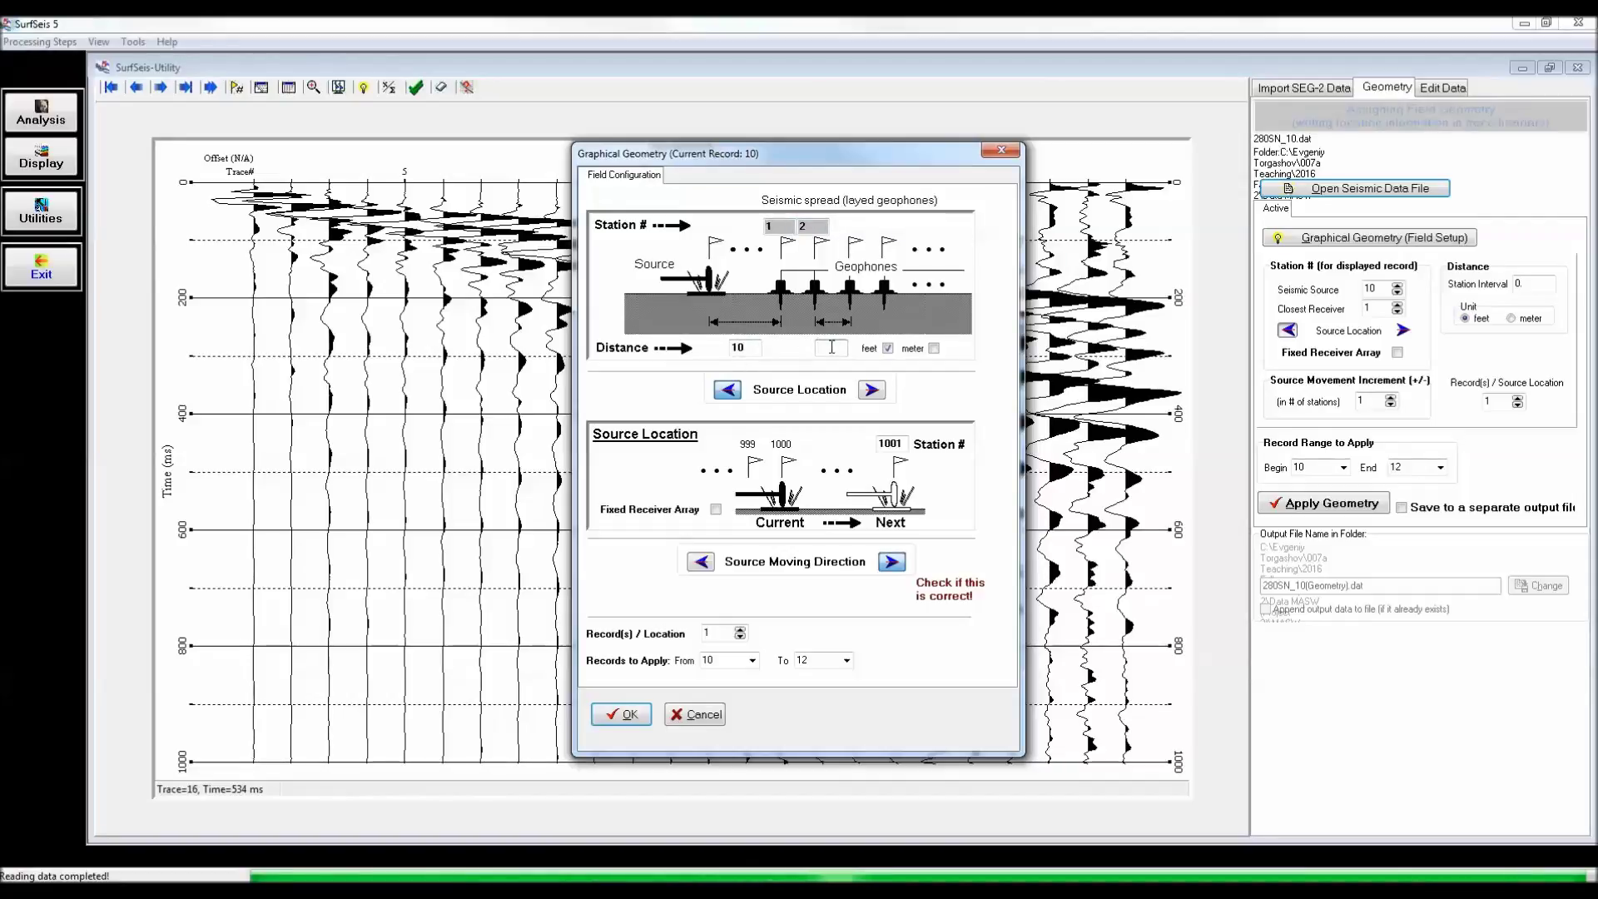
key(BackSpace)
Step: Set the records per source location to 3 and accept the graphical geometry
click(739, 630)
click(740, 629)
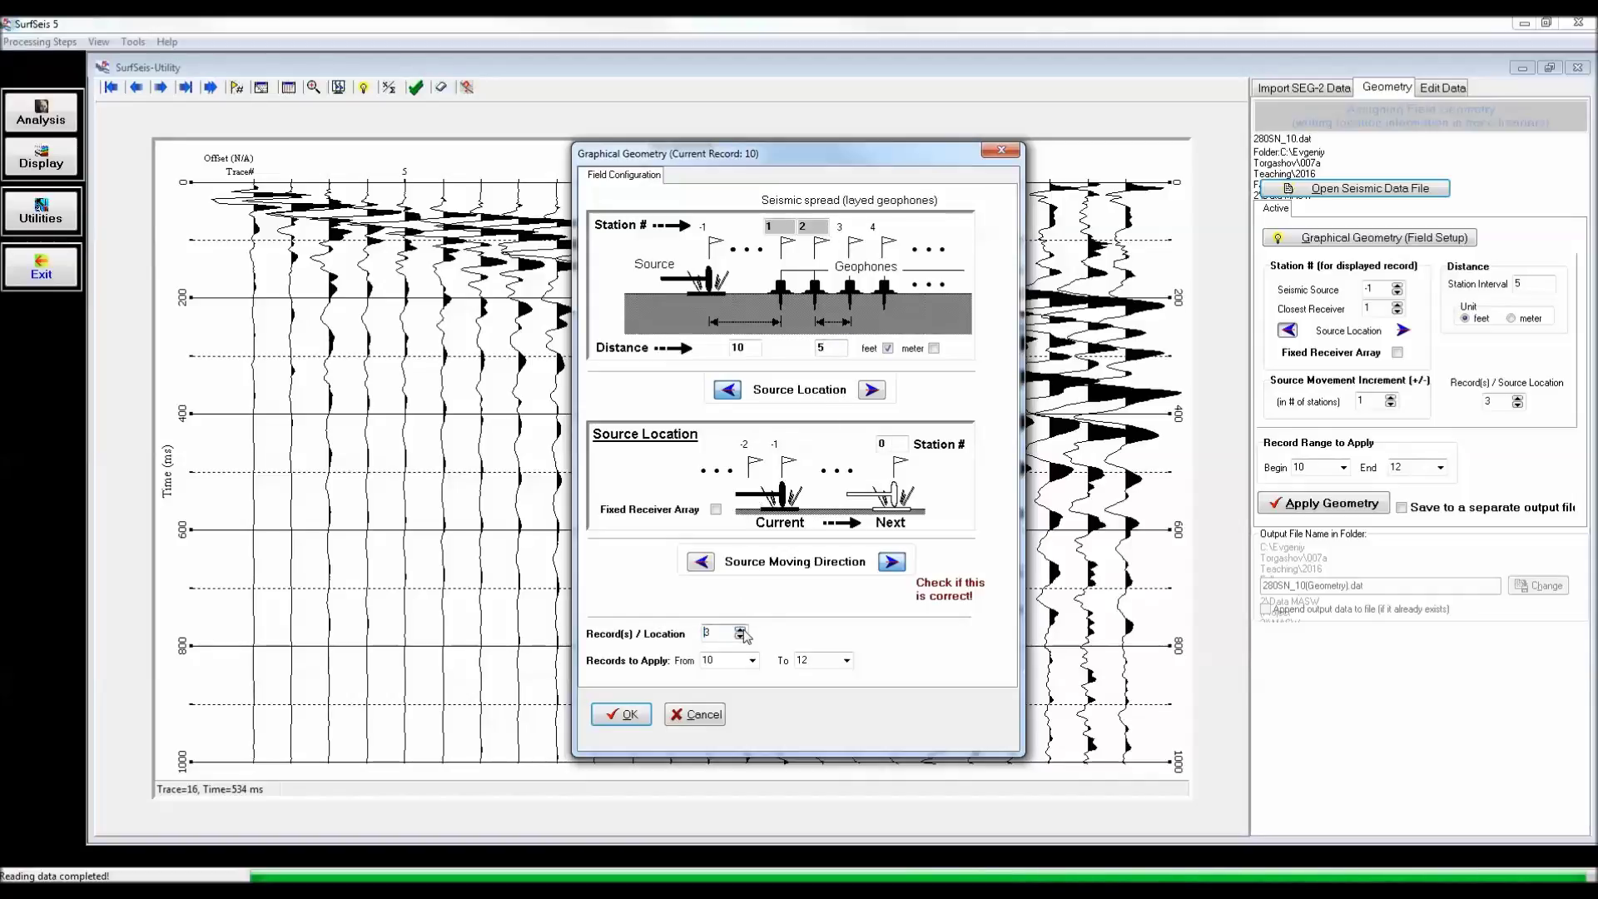
click(623, 715)
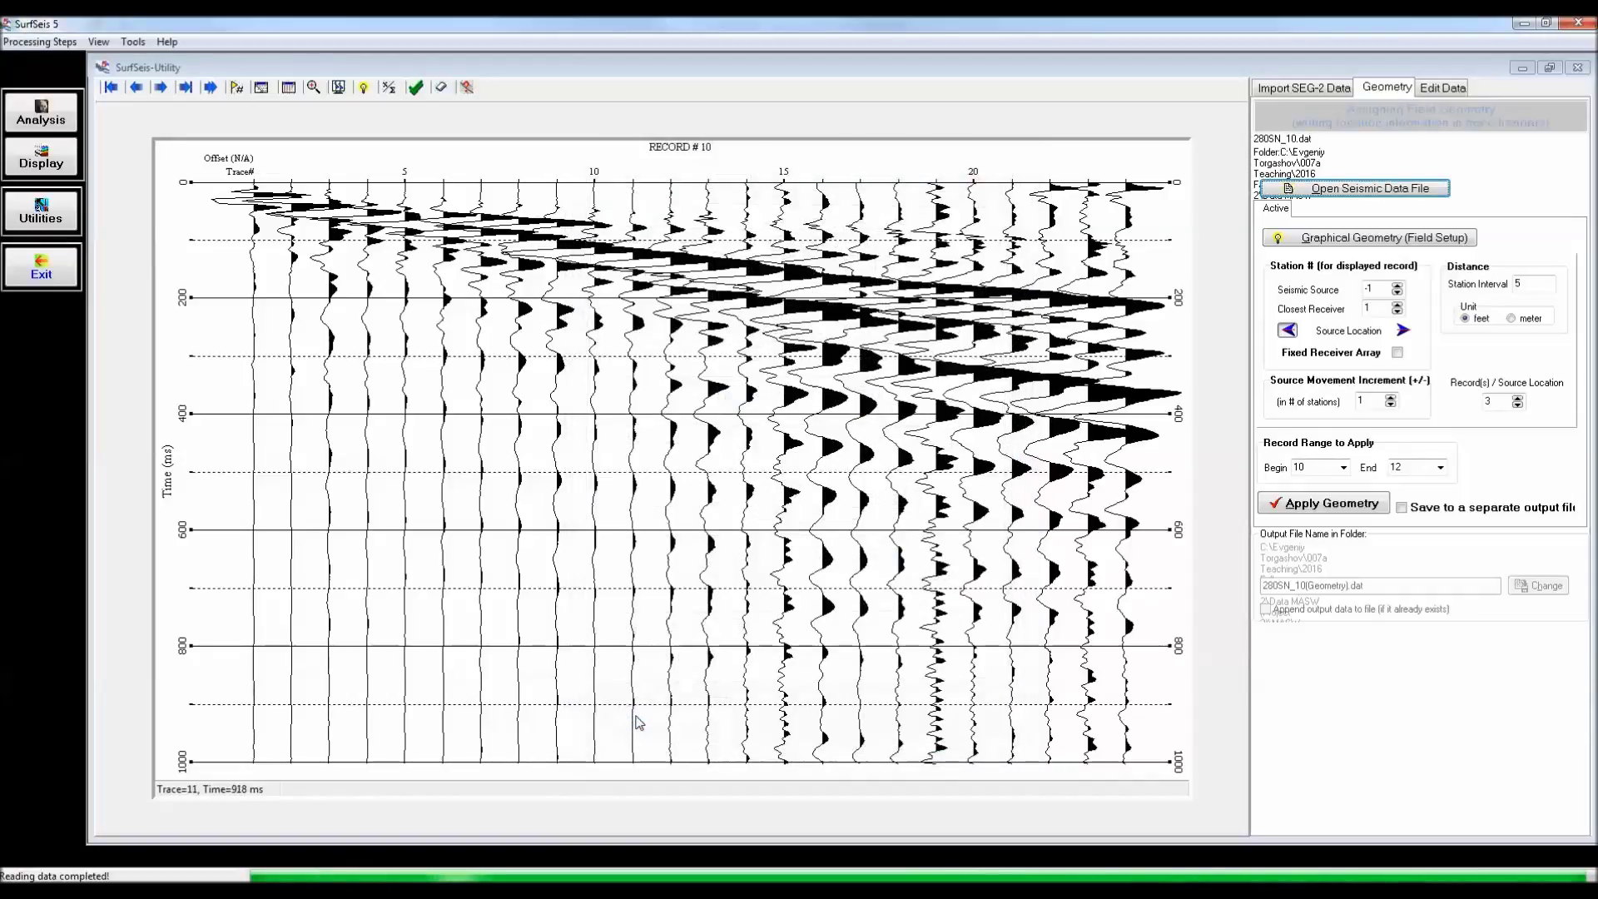
Step: Apply the geometry to records 10 to 12 with a separate output file, then close the resulting field setup table
click(1402, 507)
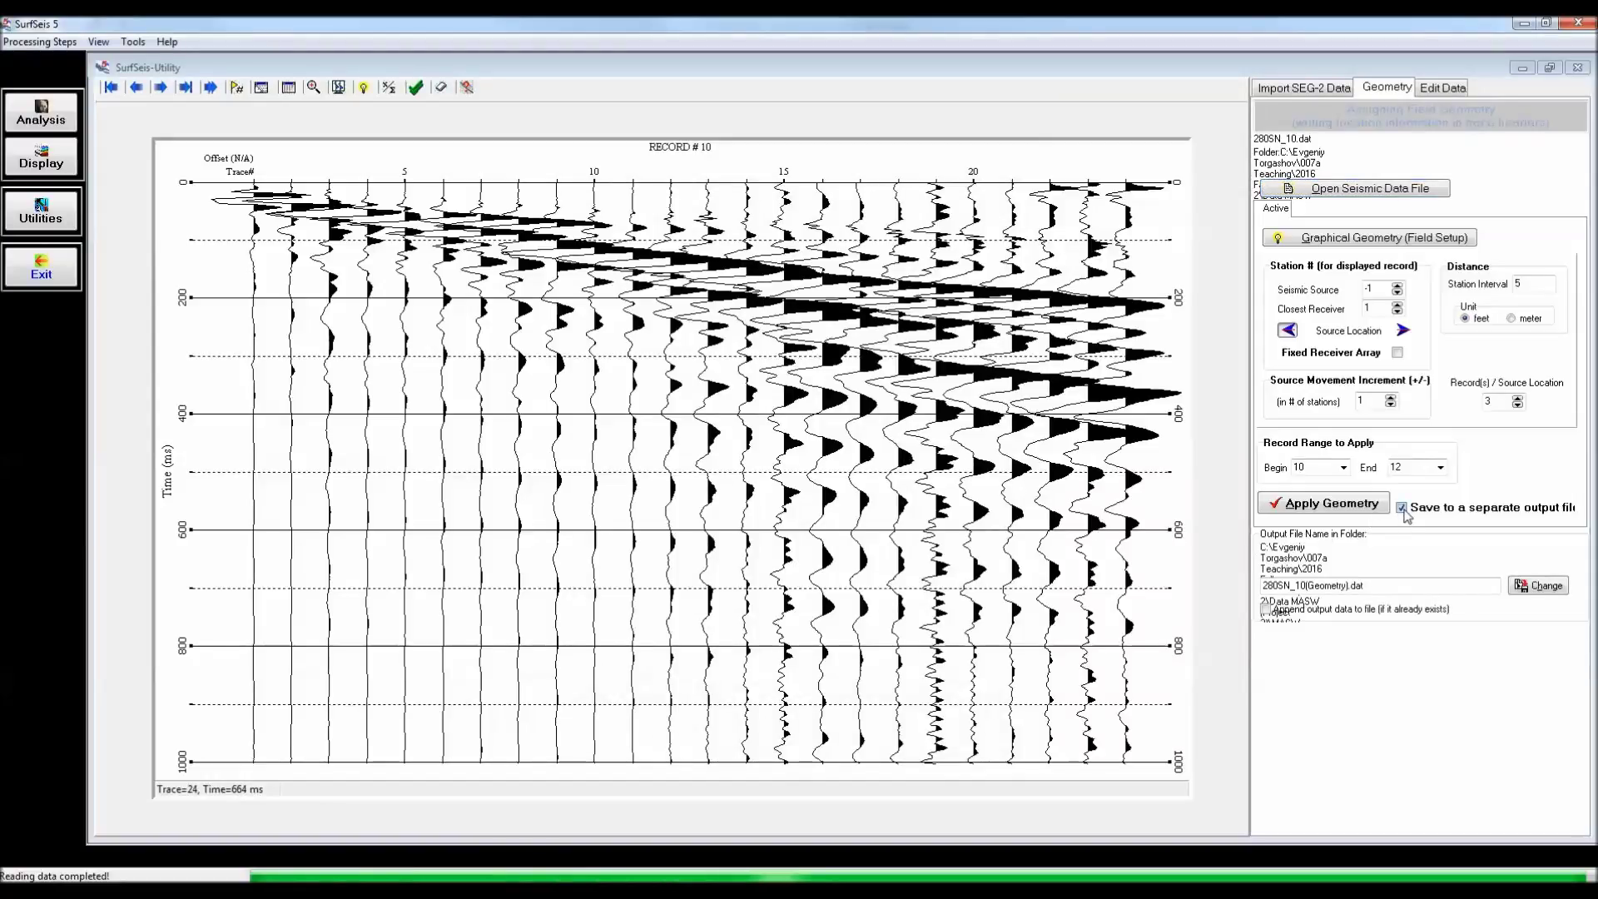
click(1332, 505)
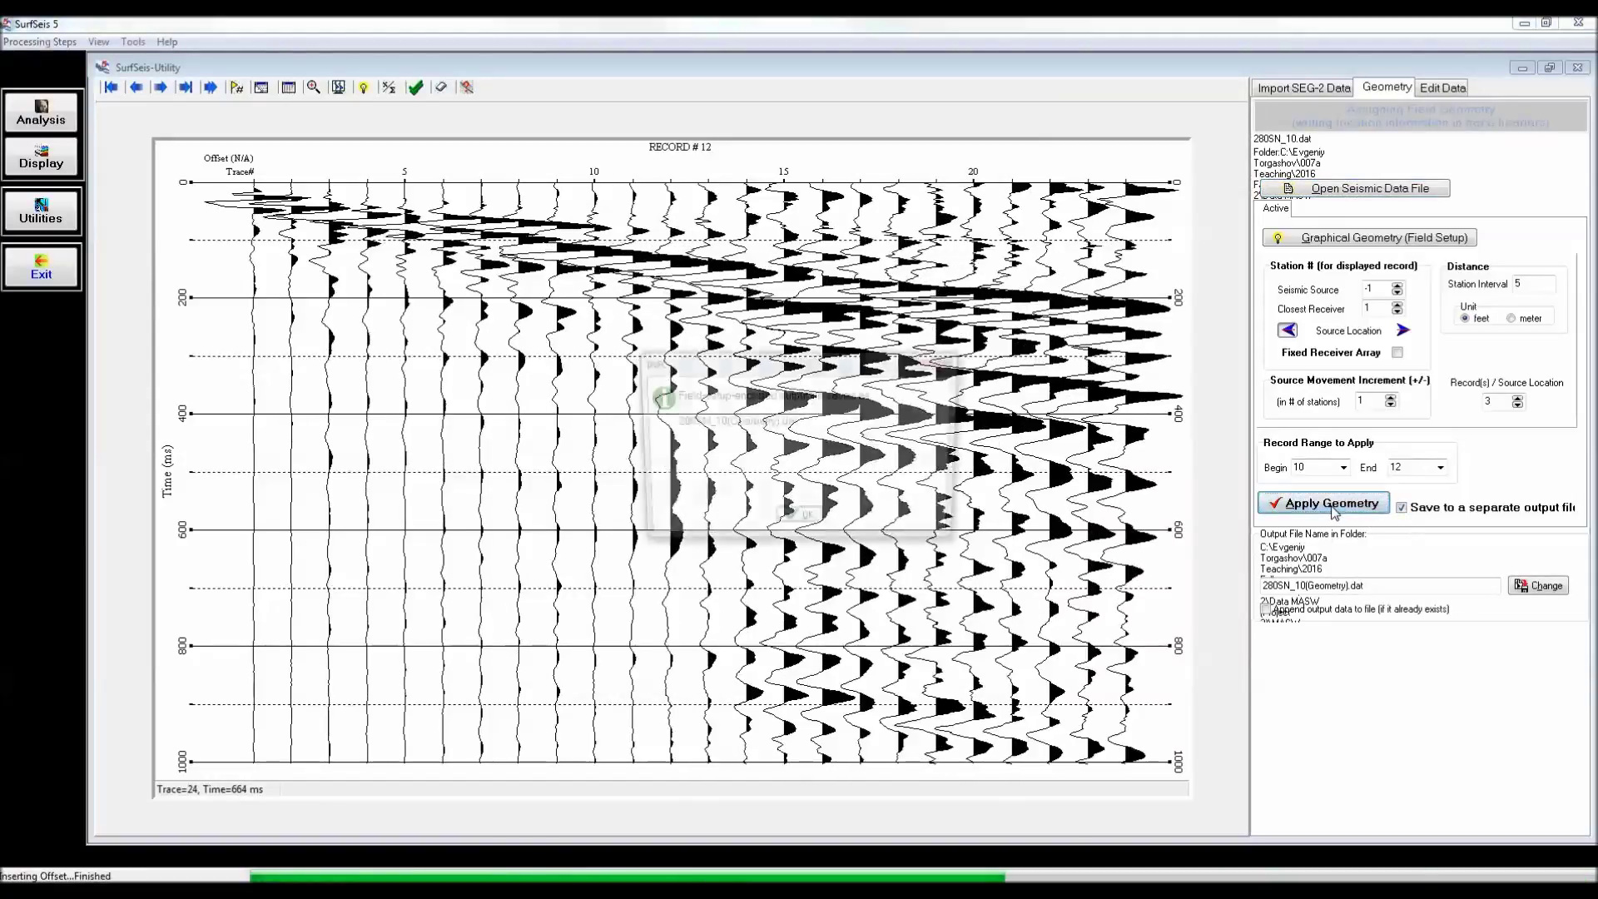
click(797, 522)
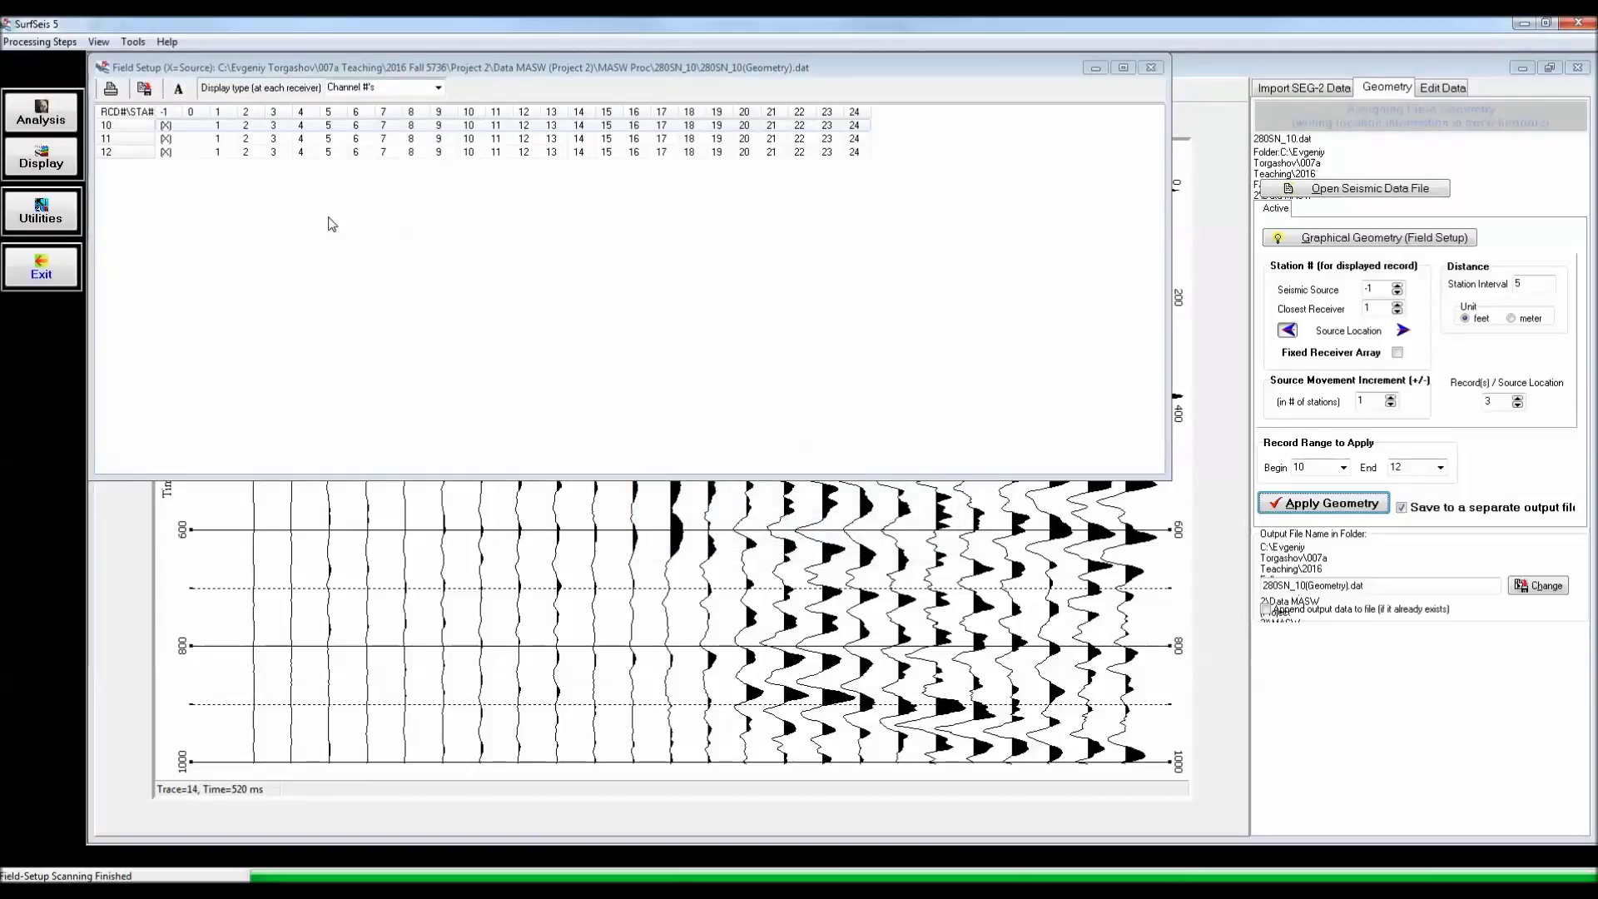
click(1151, 67)
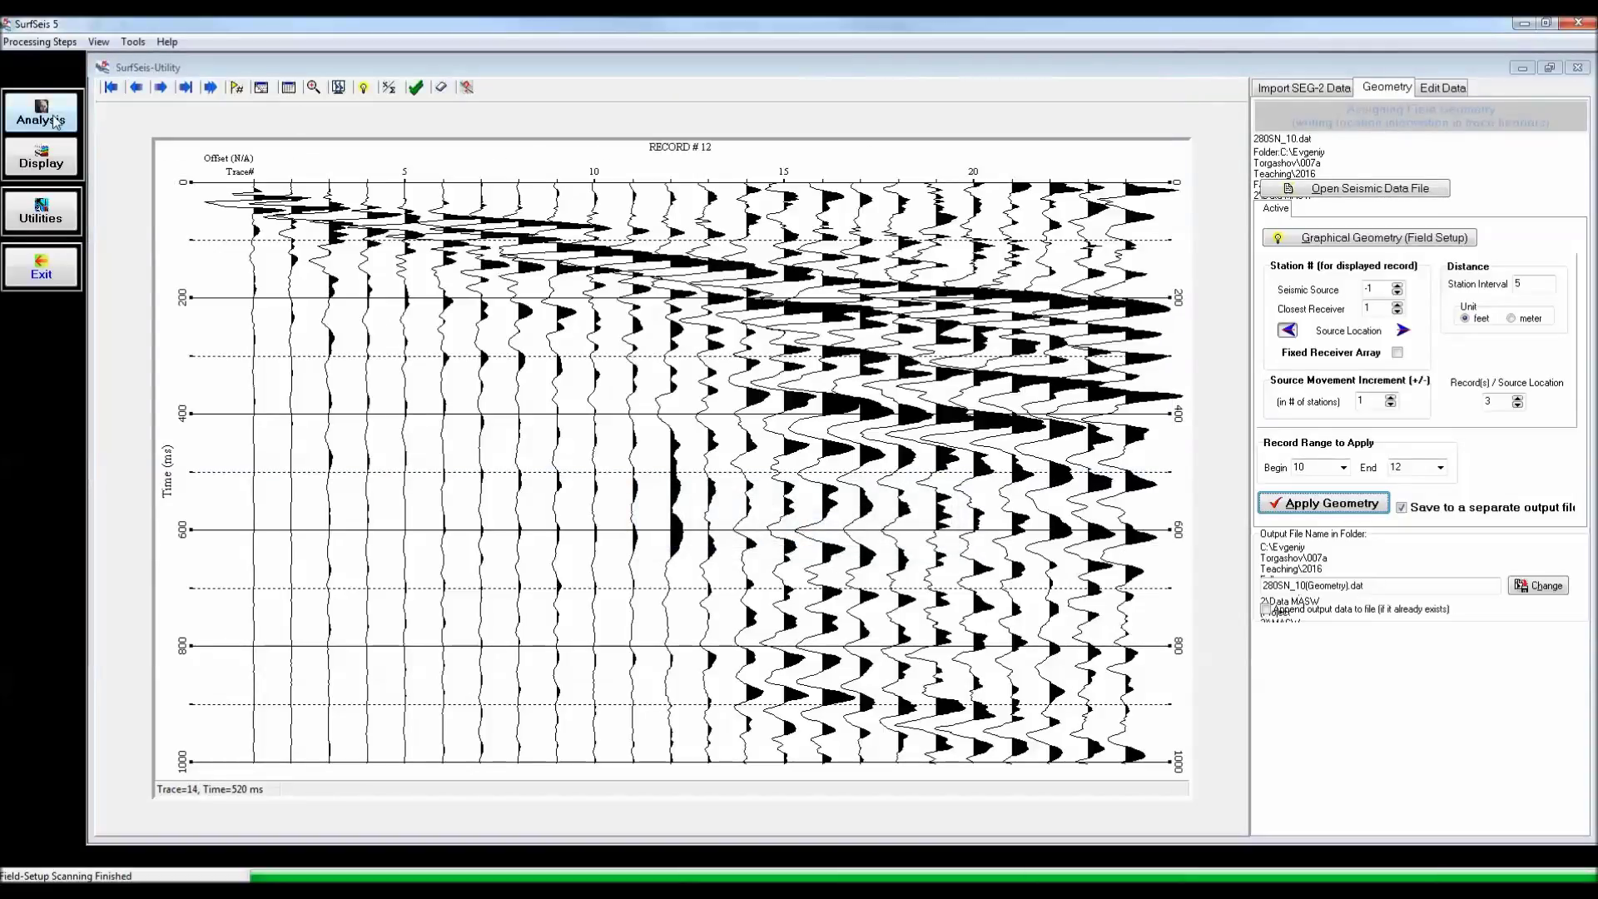
Step: Open 280SN_10(Geometry).dat for dispersion analysis in a maximized window and browse through its records
click(41, 114)
click(53, 169)
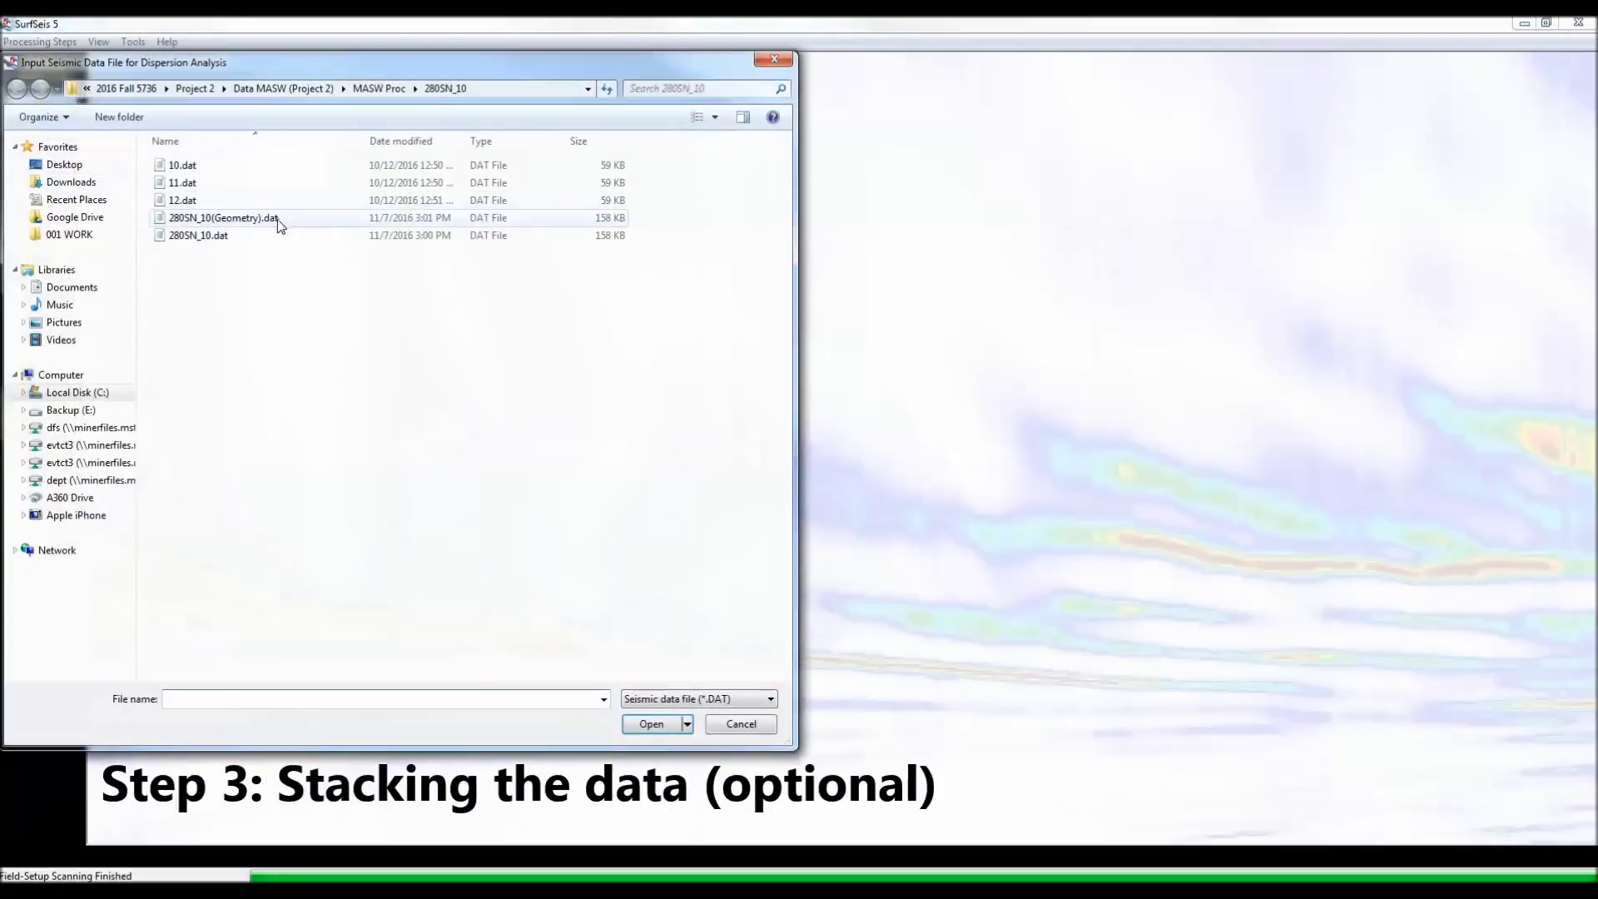
click(279, 219)
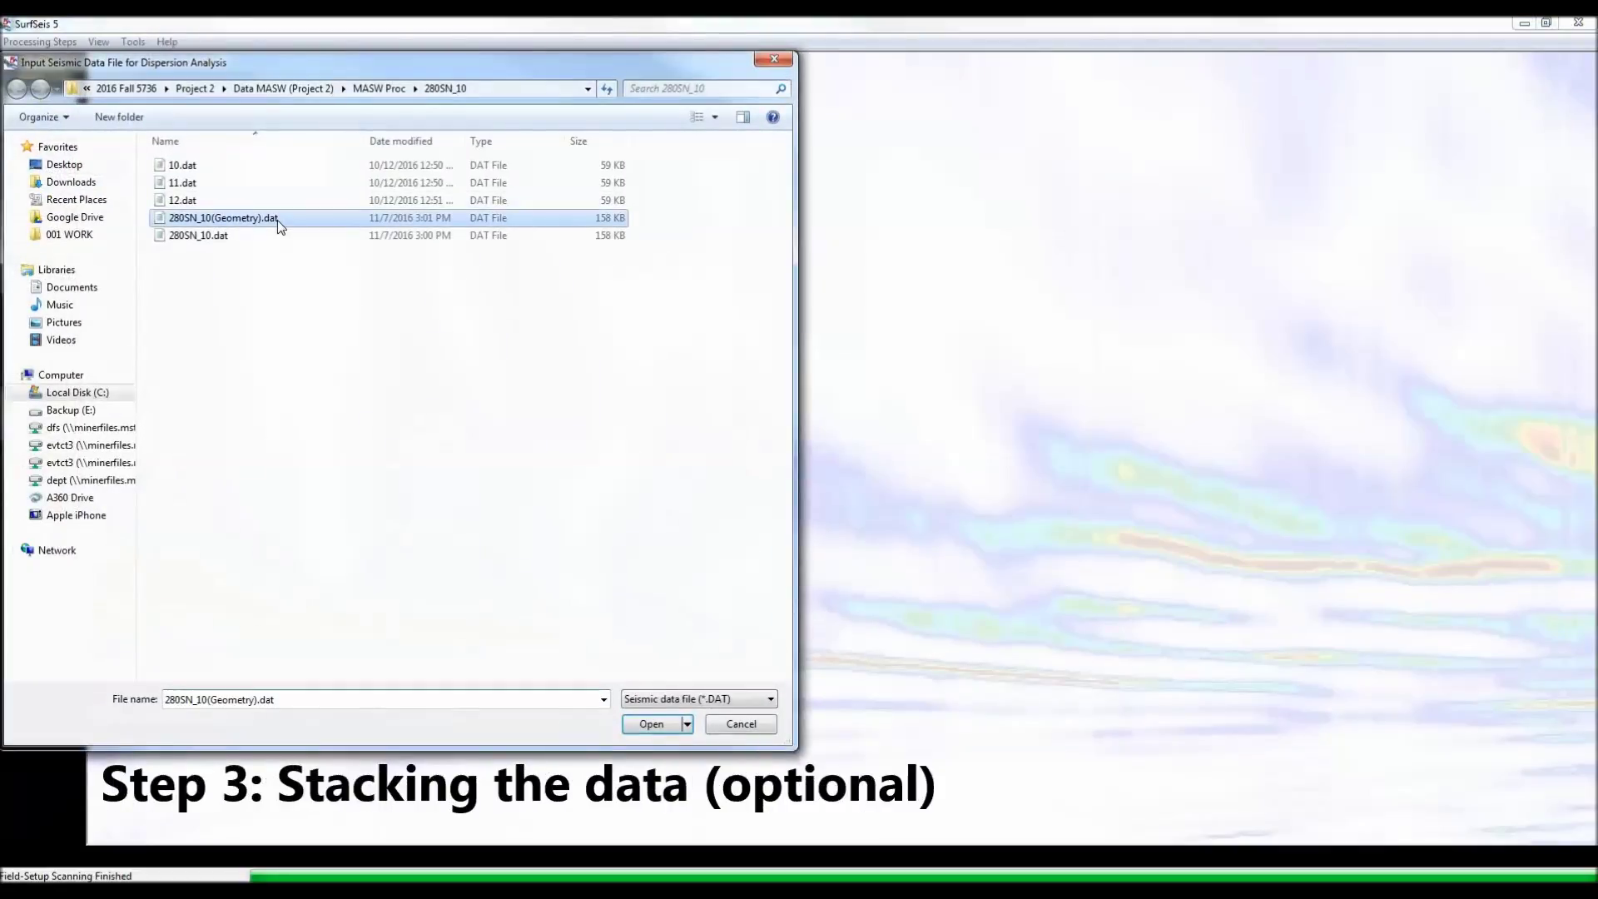
click(649, 725)
click(802, 556)
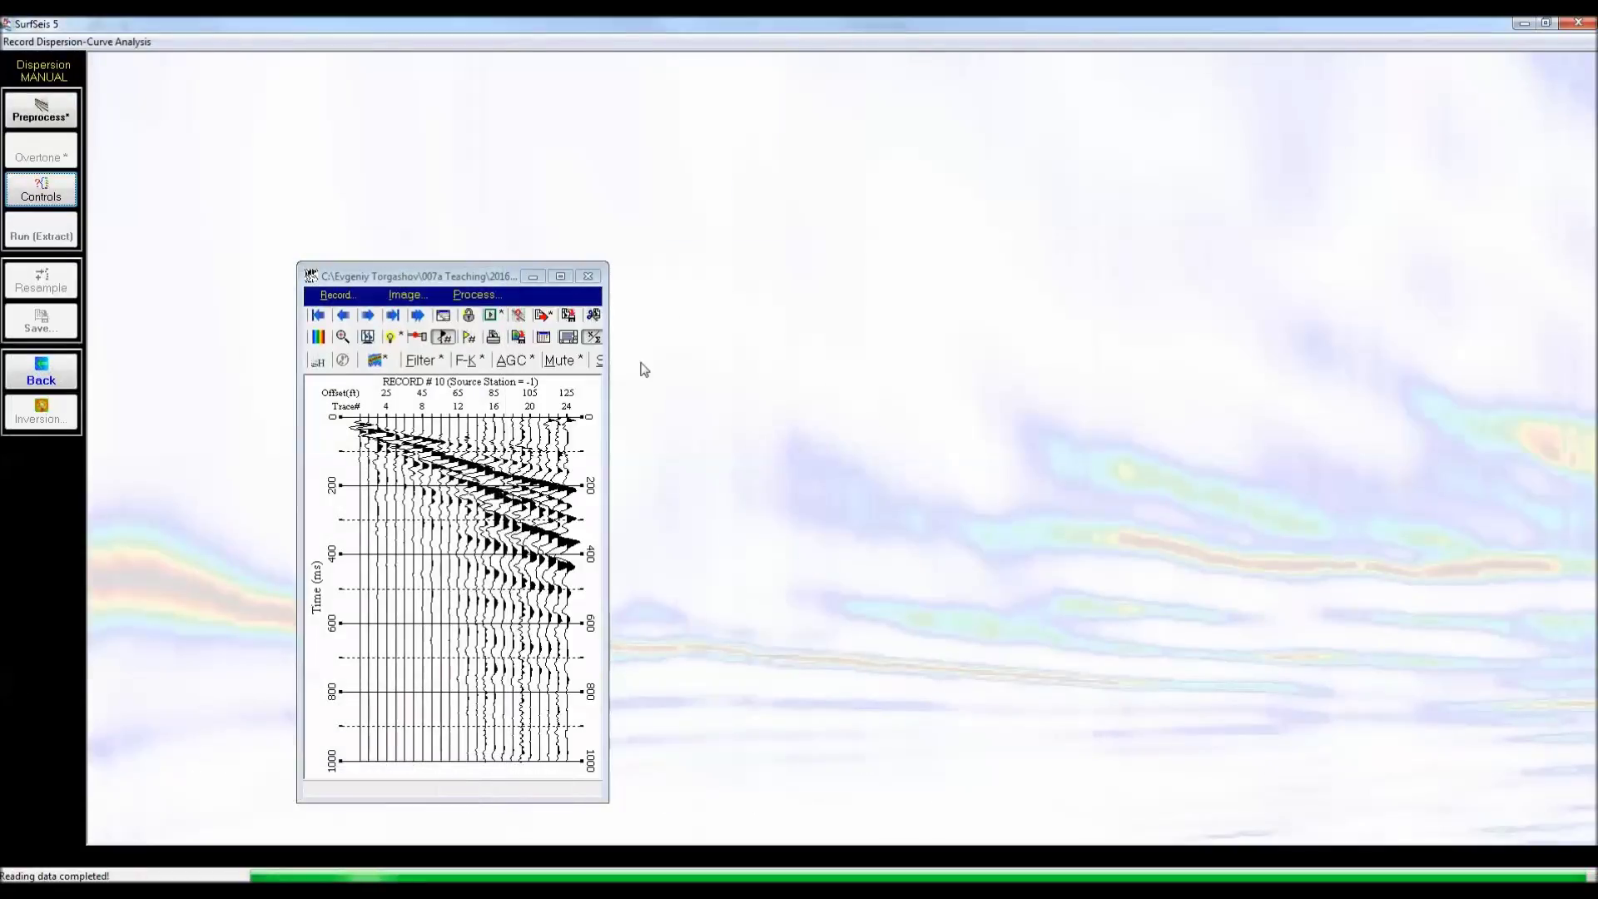
click(560, 275)
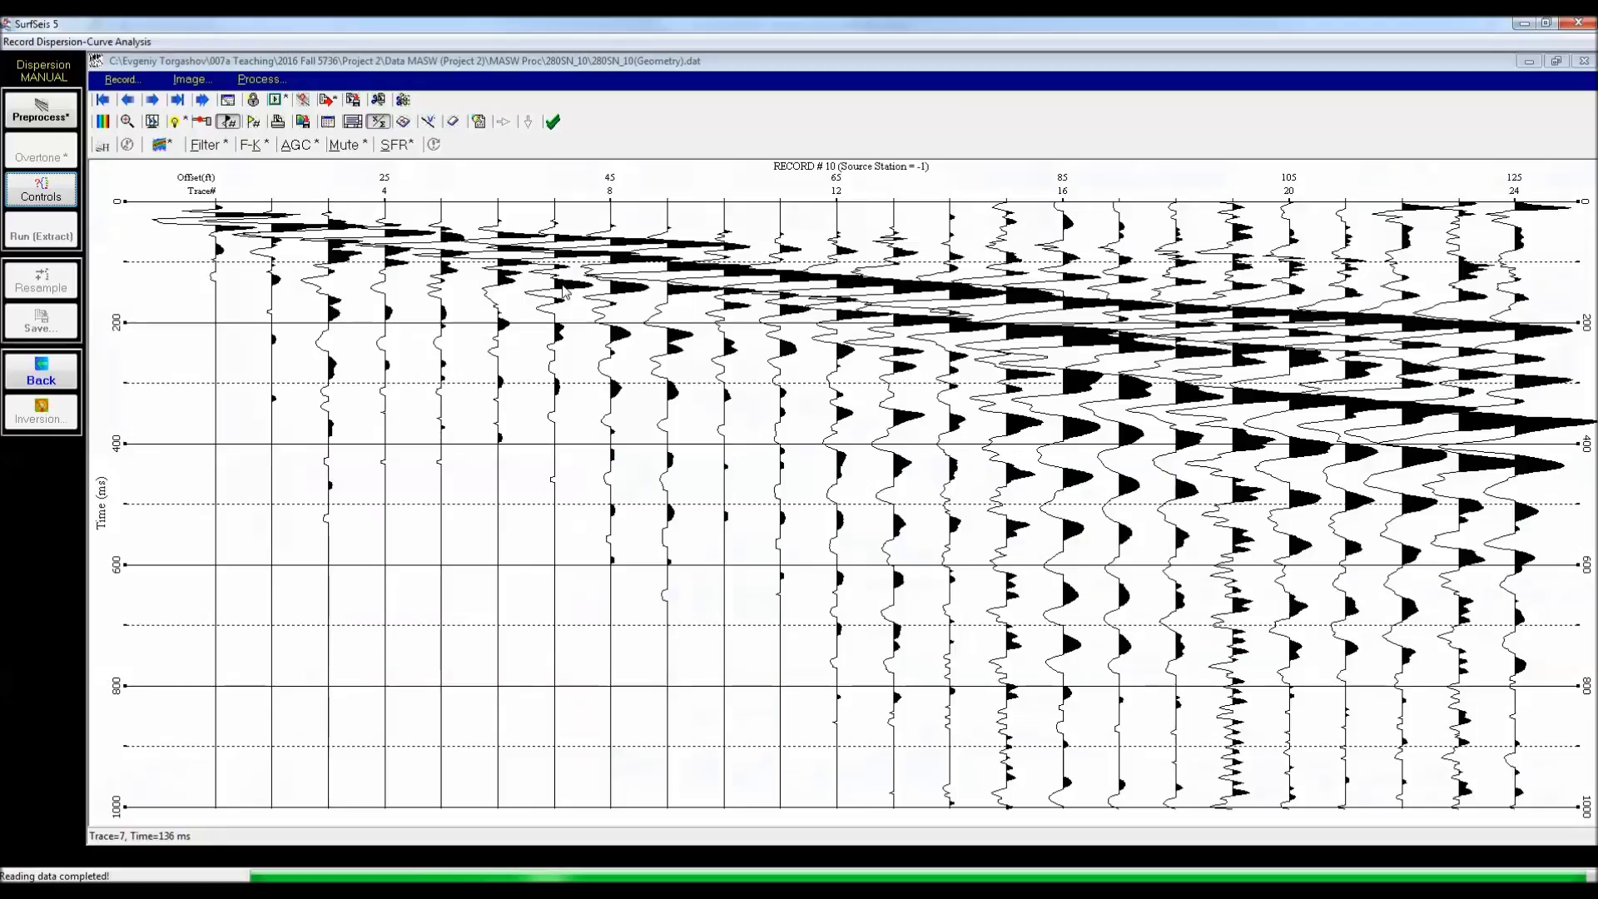
click(141, 106)
click(141, 106)
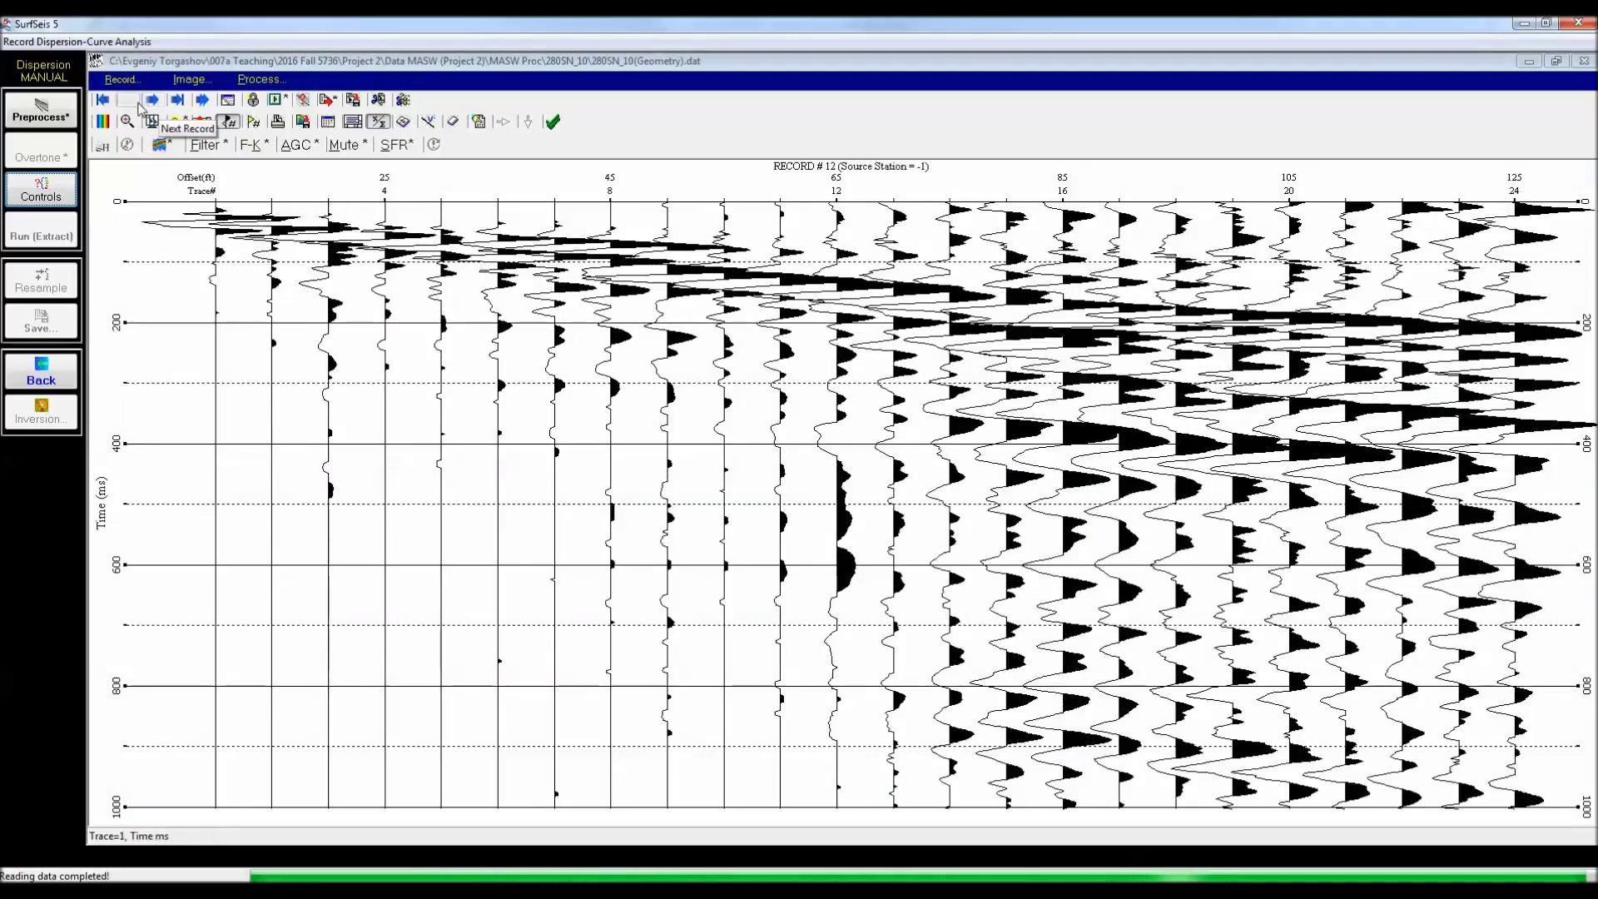
click(129, 102)
click(130, 101)
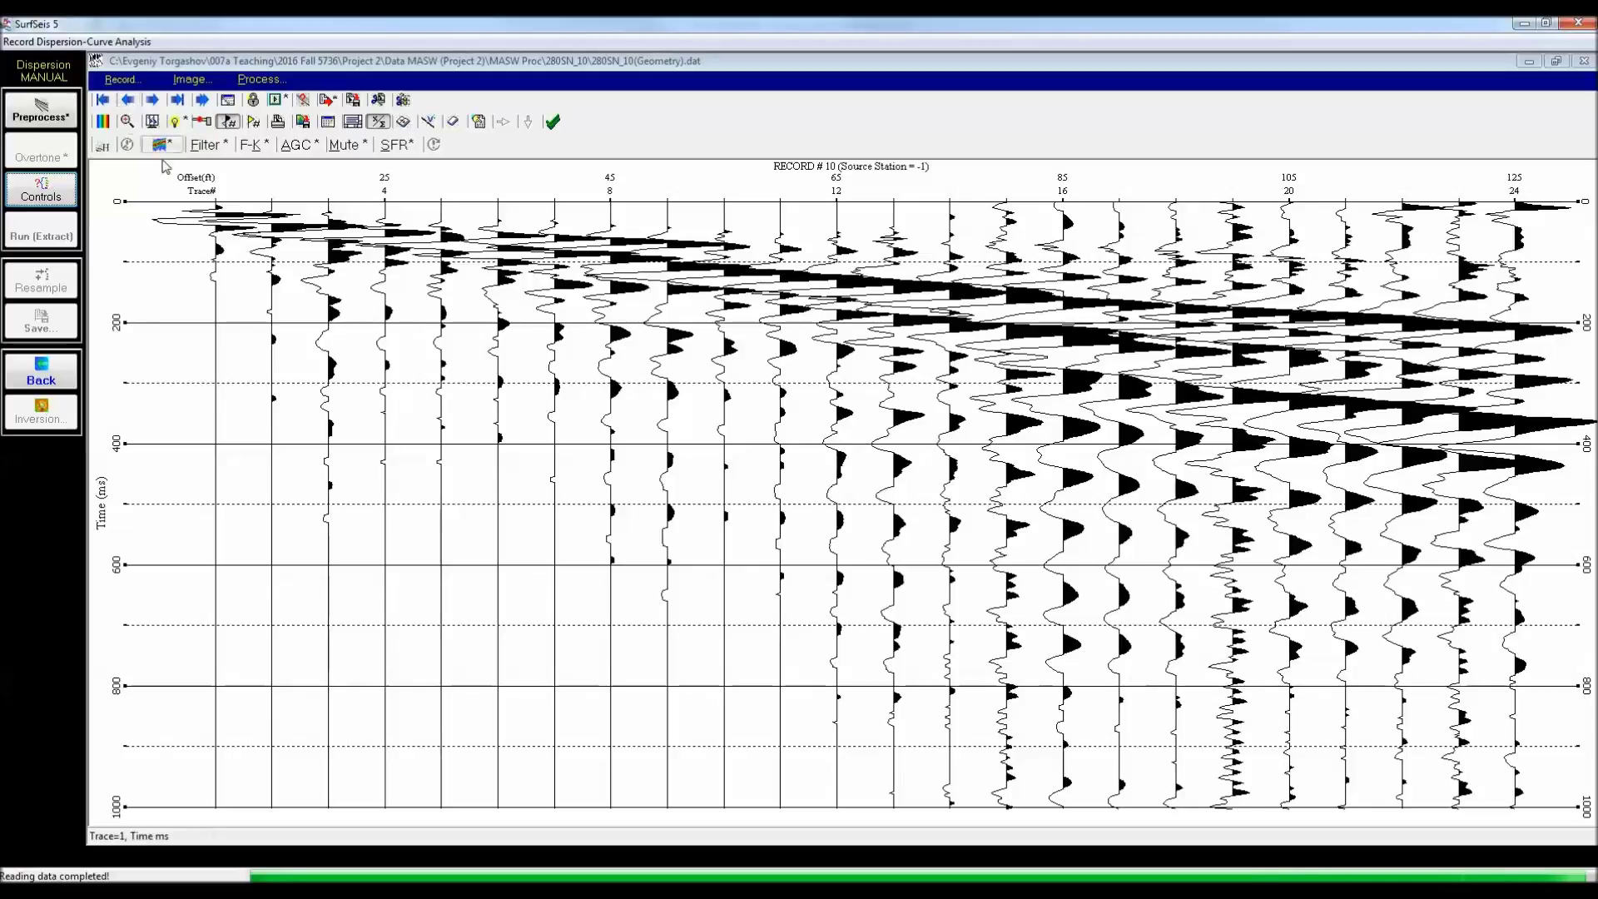
Step: Set up a record cut that includes all records and stacks them vertically before output
click(377, 100)
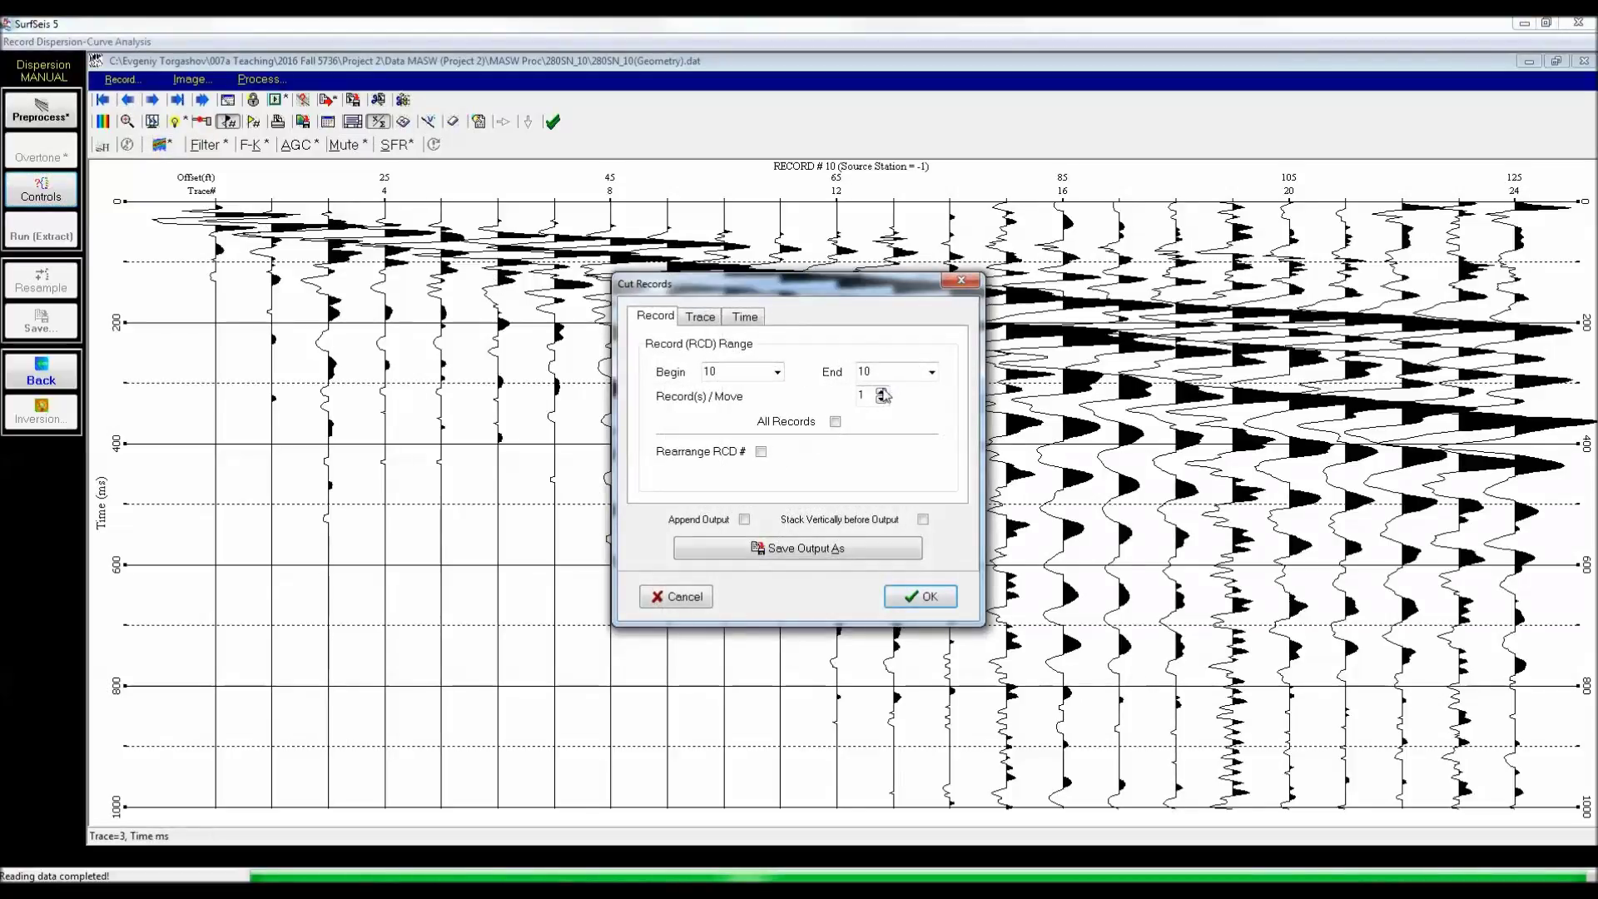
click(835, 421)
click(923, 519)
Step: Name the stacked output file 280SN_10(Geometry)(CUT).dat and run the vertical stacking
click(874, 549)
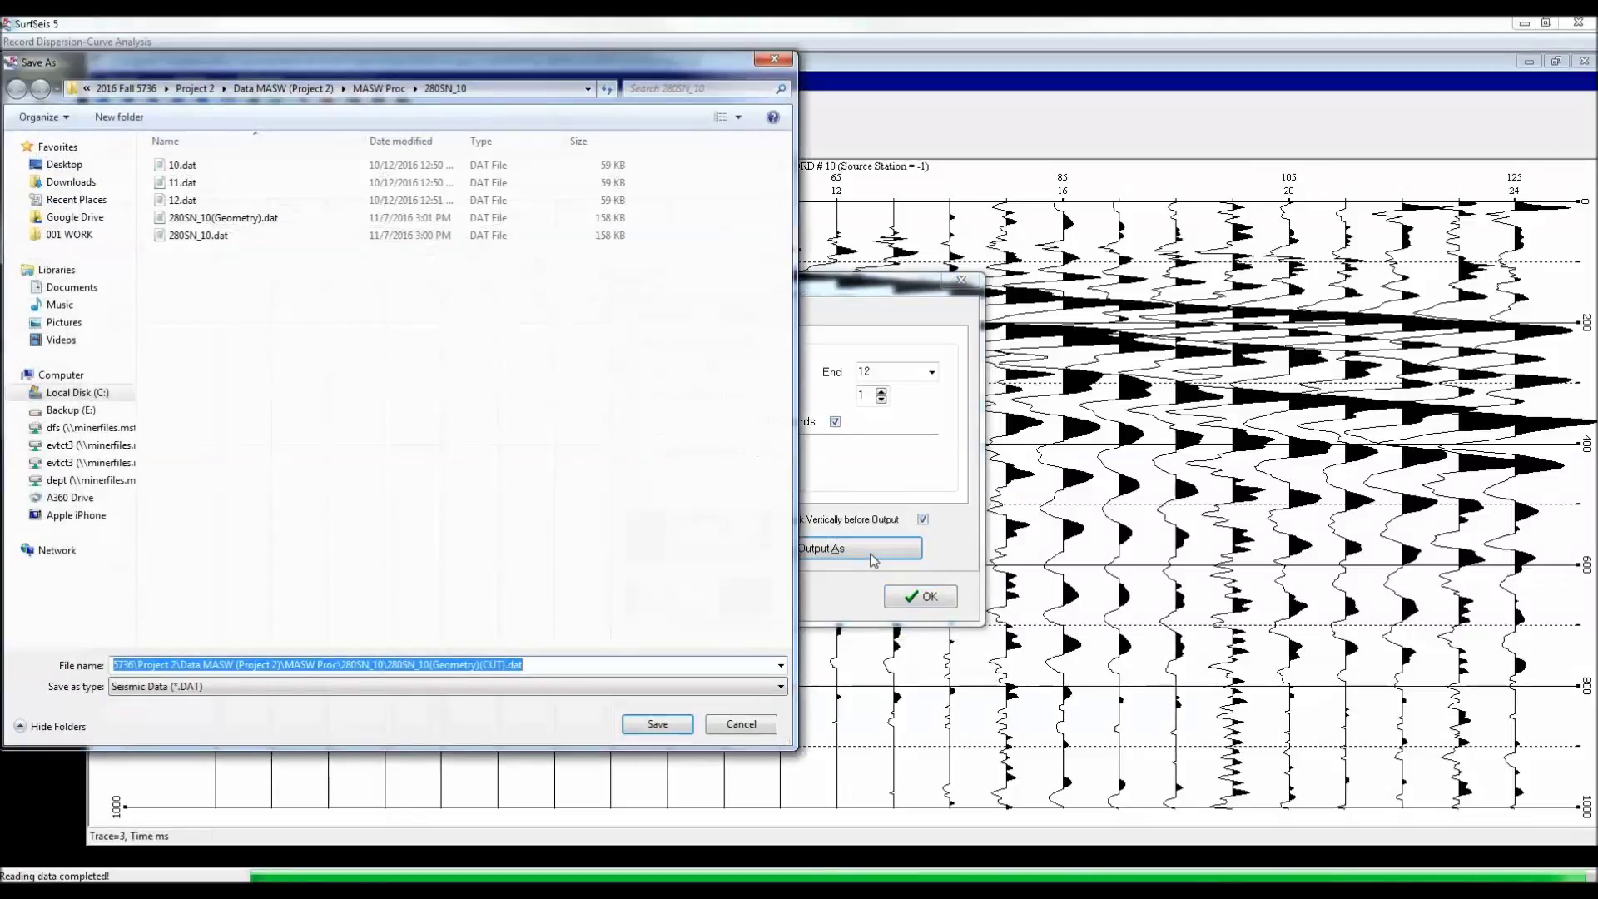
click(612, 669)
key(Left)
key(Left)
key(Left)
key(Left)
key(Left)
key(shift+Left)
key(shift+Left)
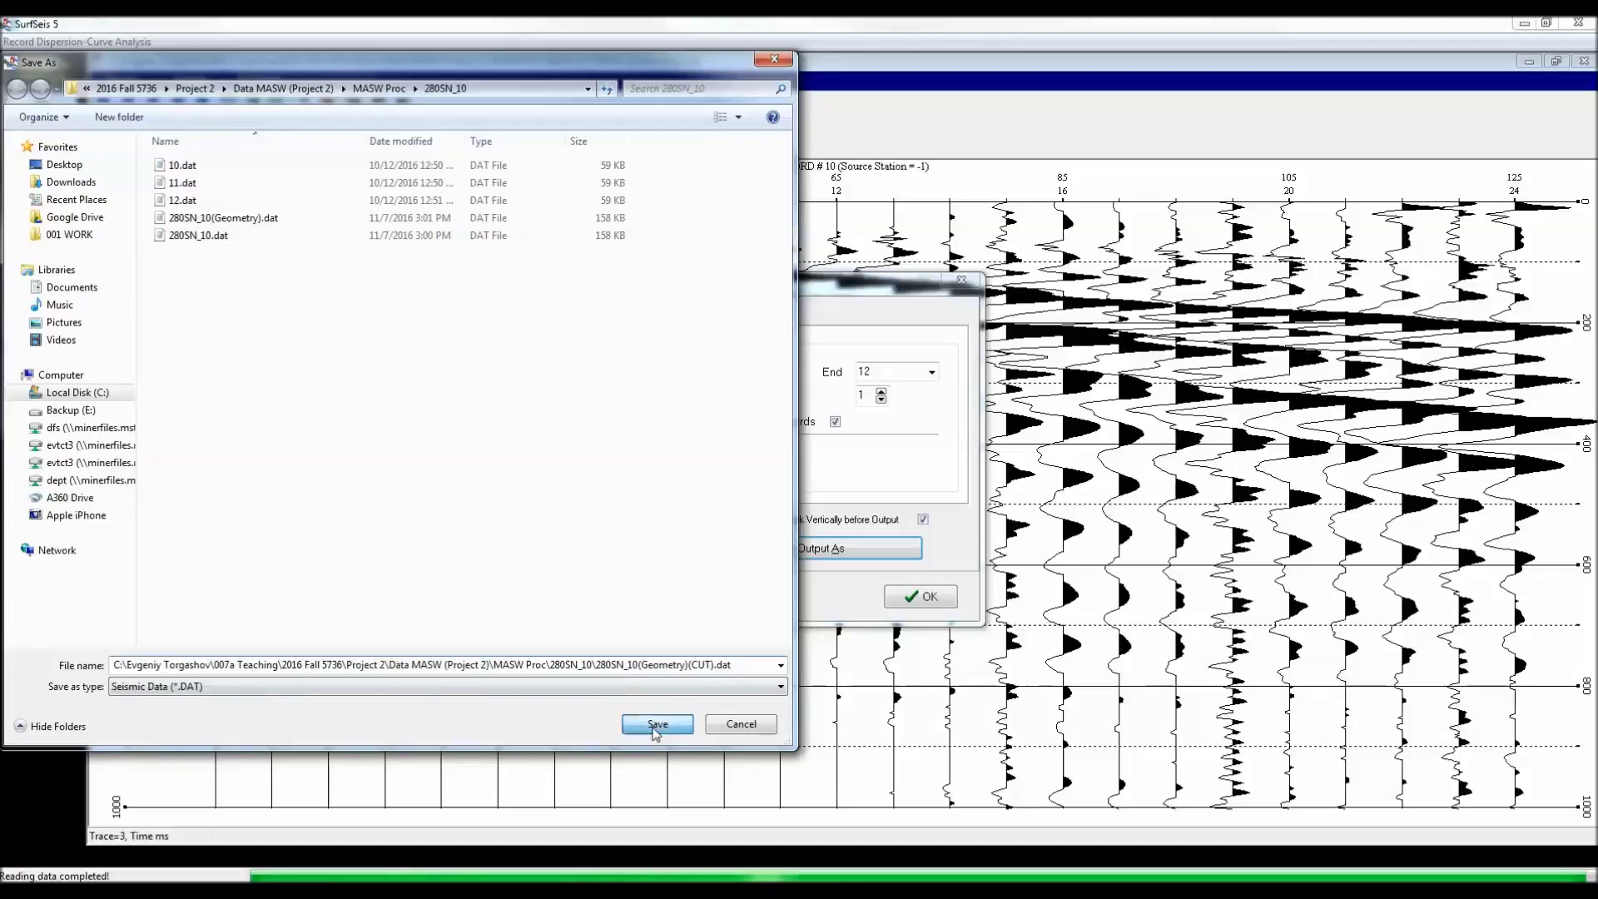
click(656, 724)
click(927, 596)
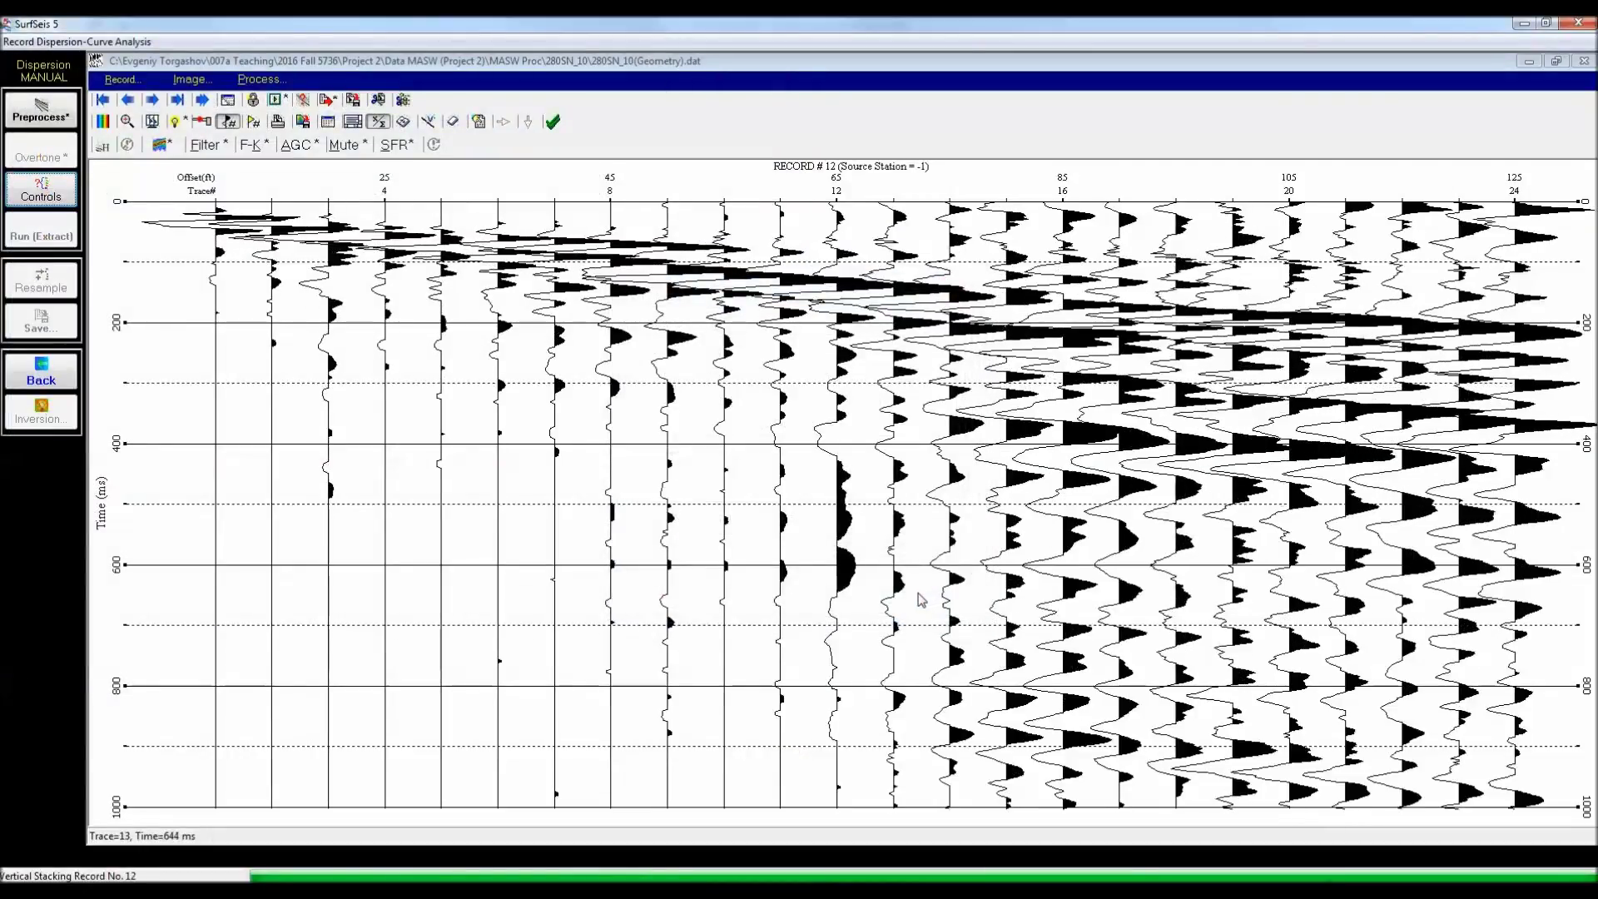
Step: Start a new dispersion analysis session with 280SN_10(Geometry)(CUT).DAT and maximize its record window
click(58, 362)
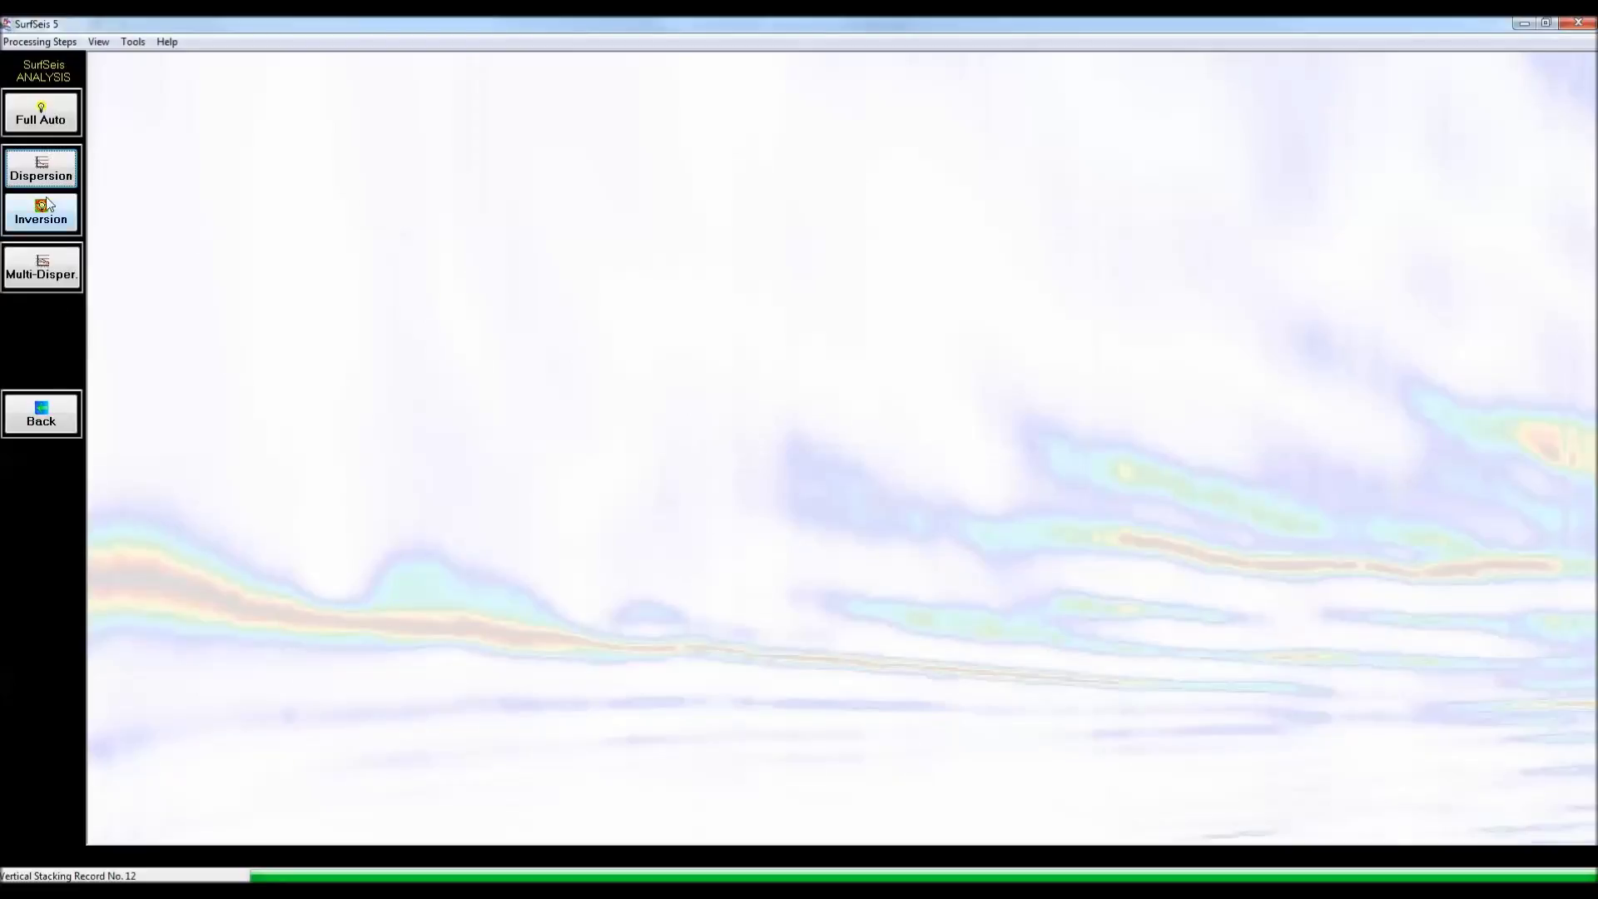
click(44, 171)
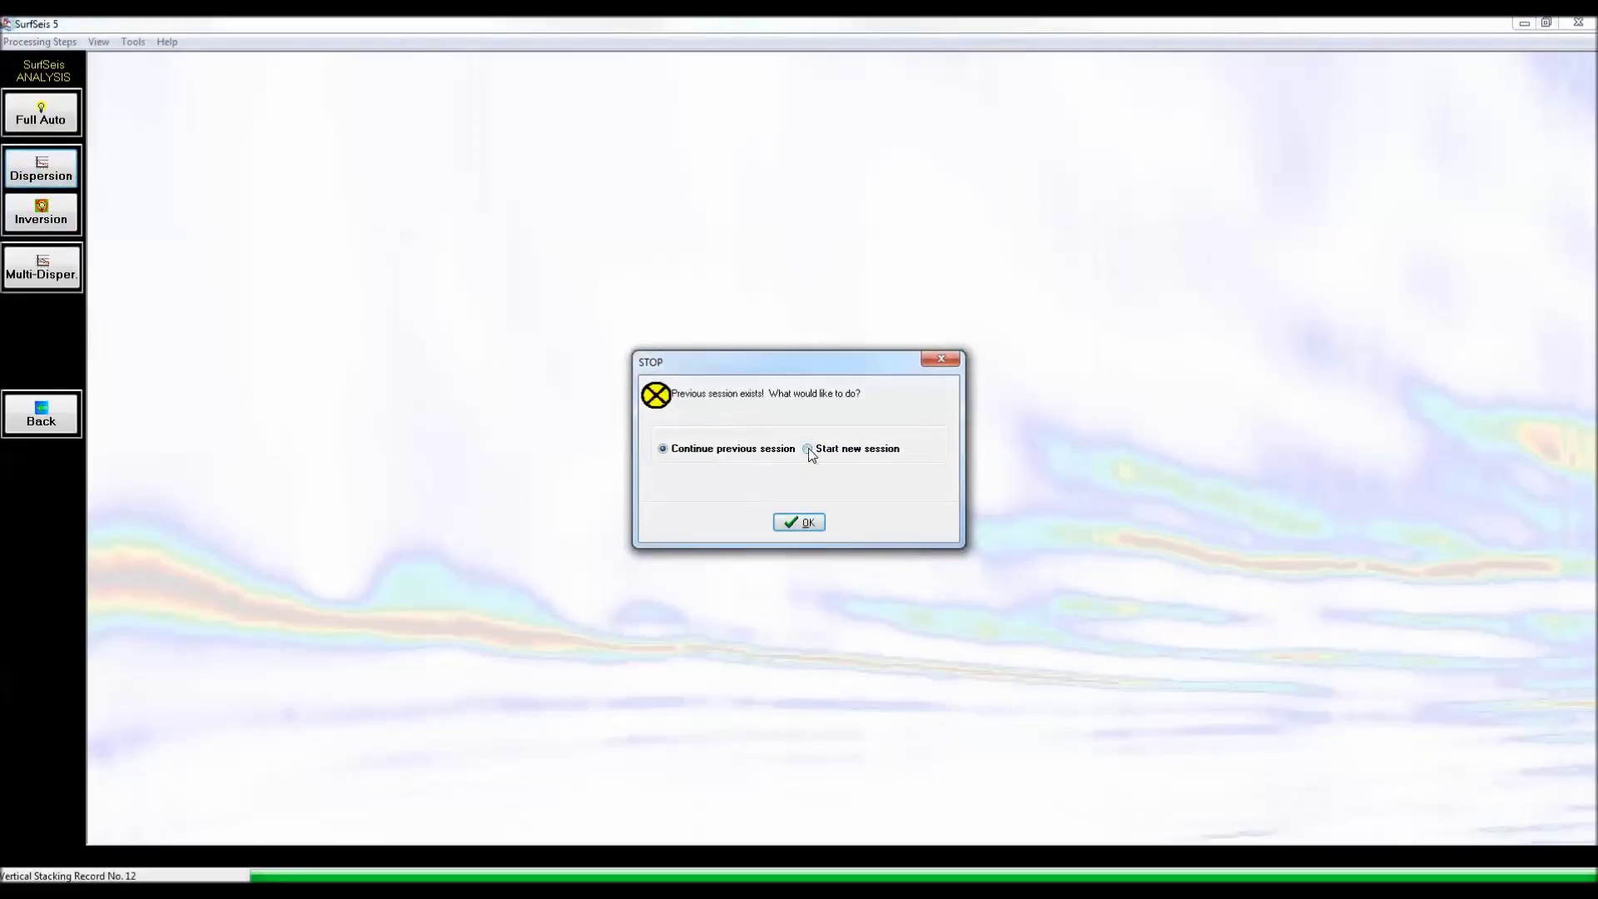
click(804, 525)
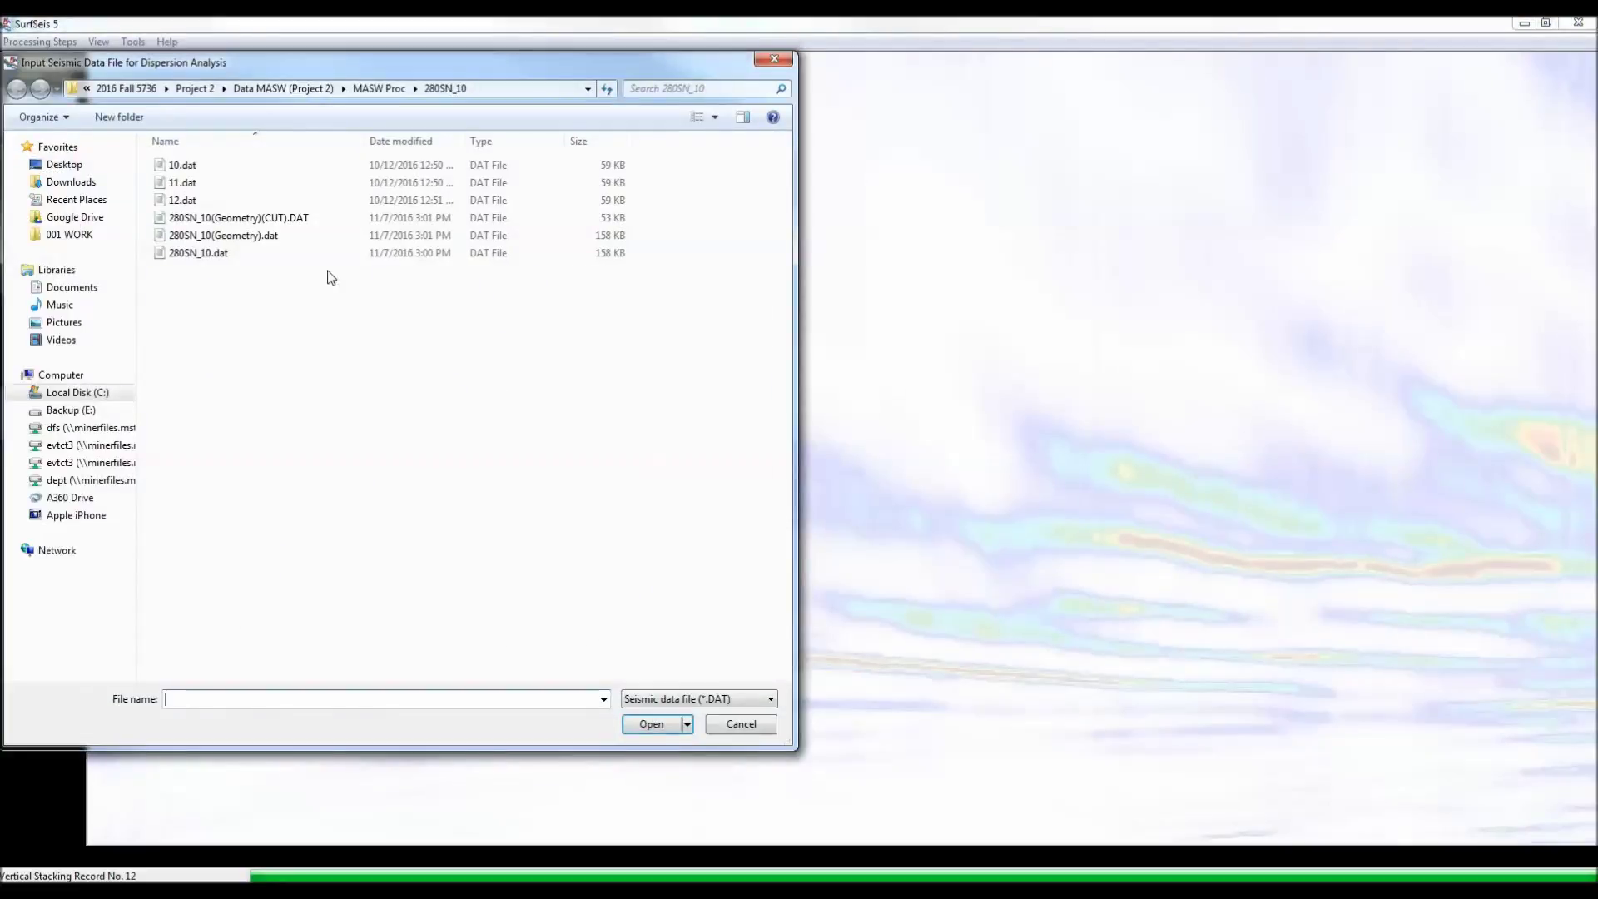
click(299, 221)
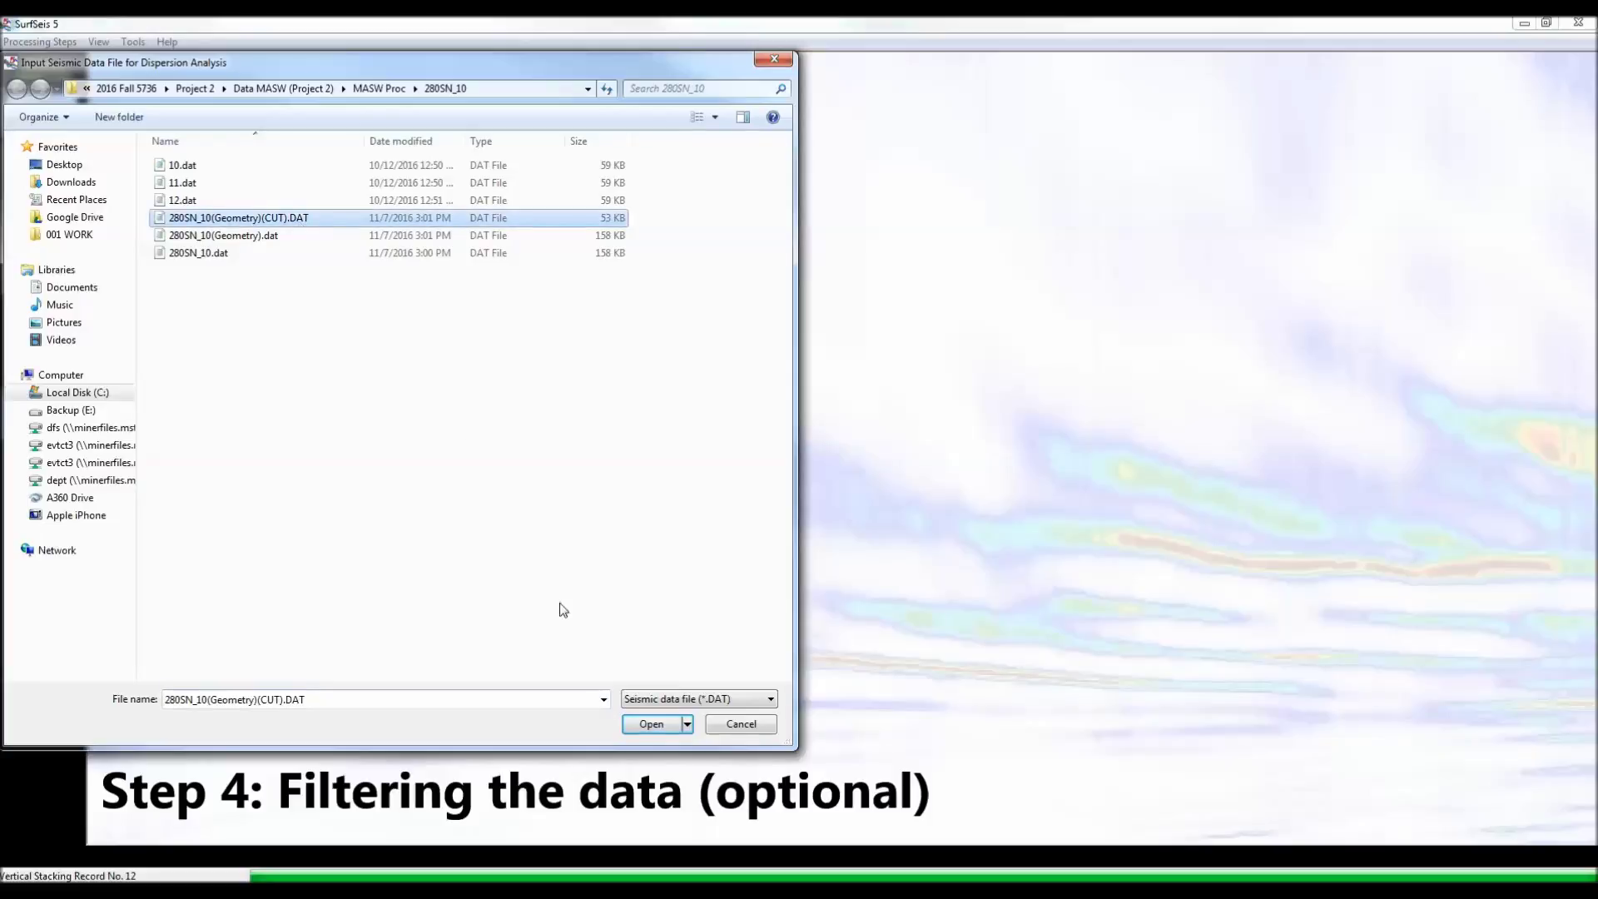
click(651, 724)
click(803, 551)
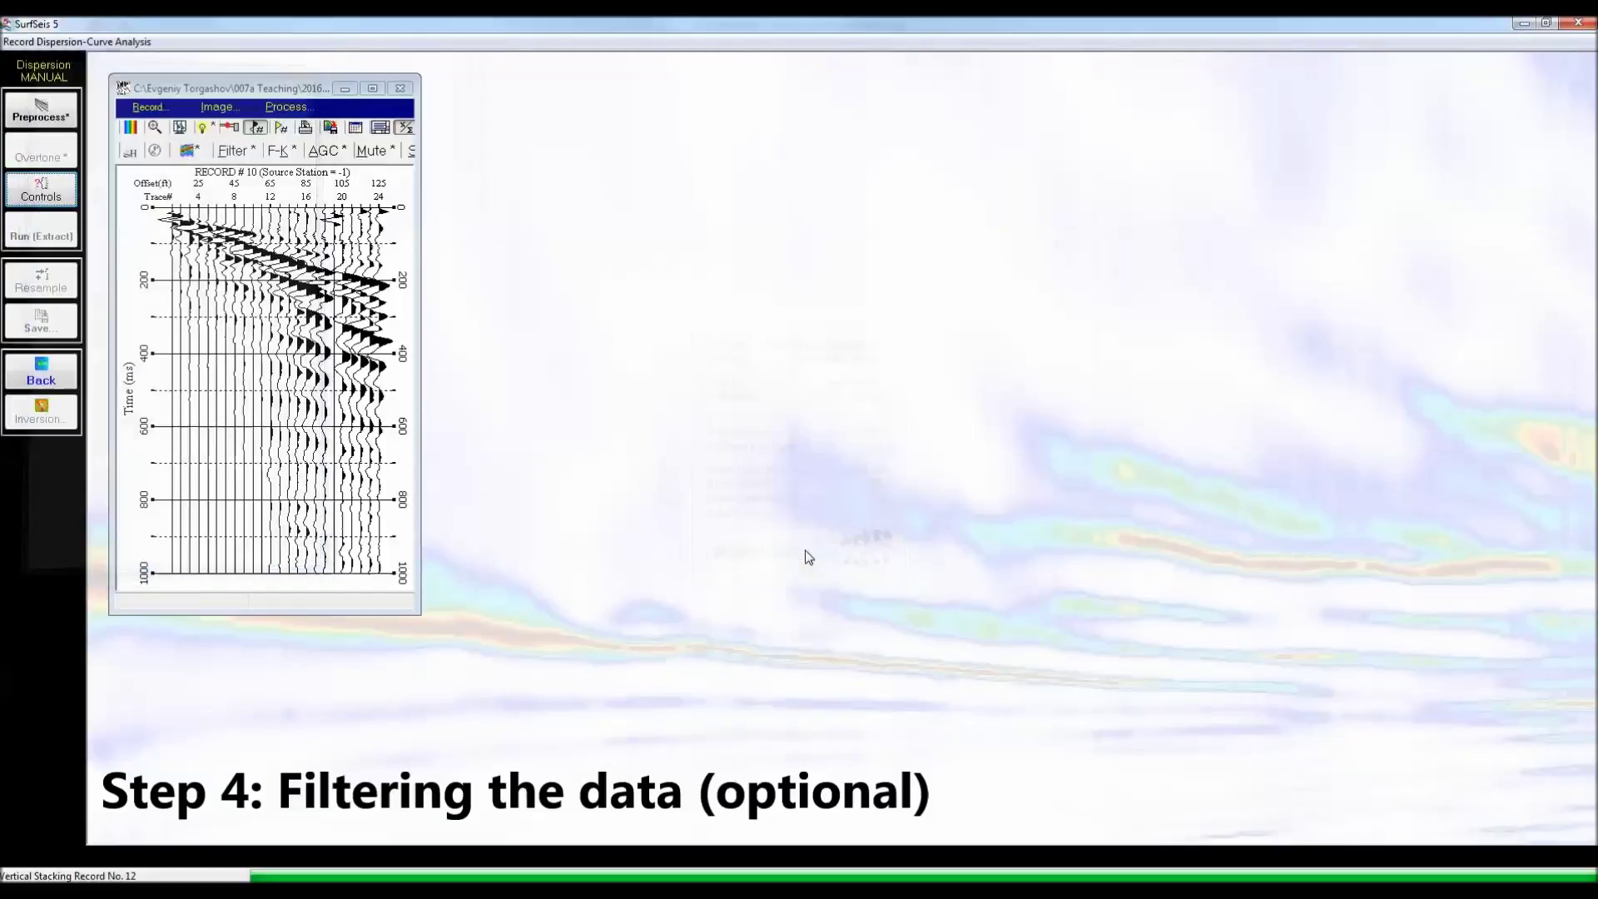
click(372, 88)
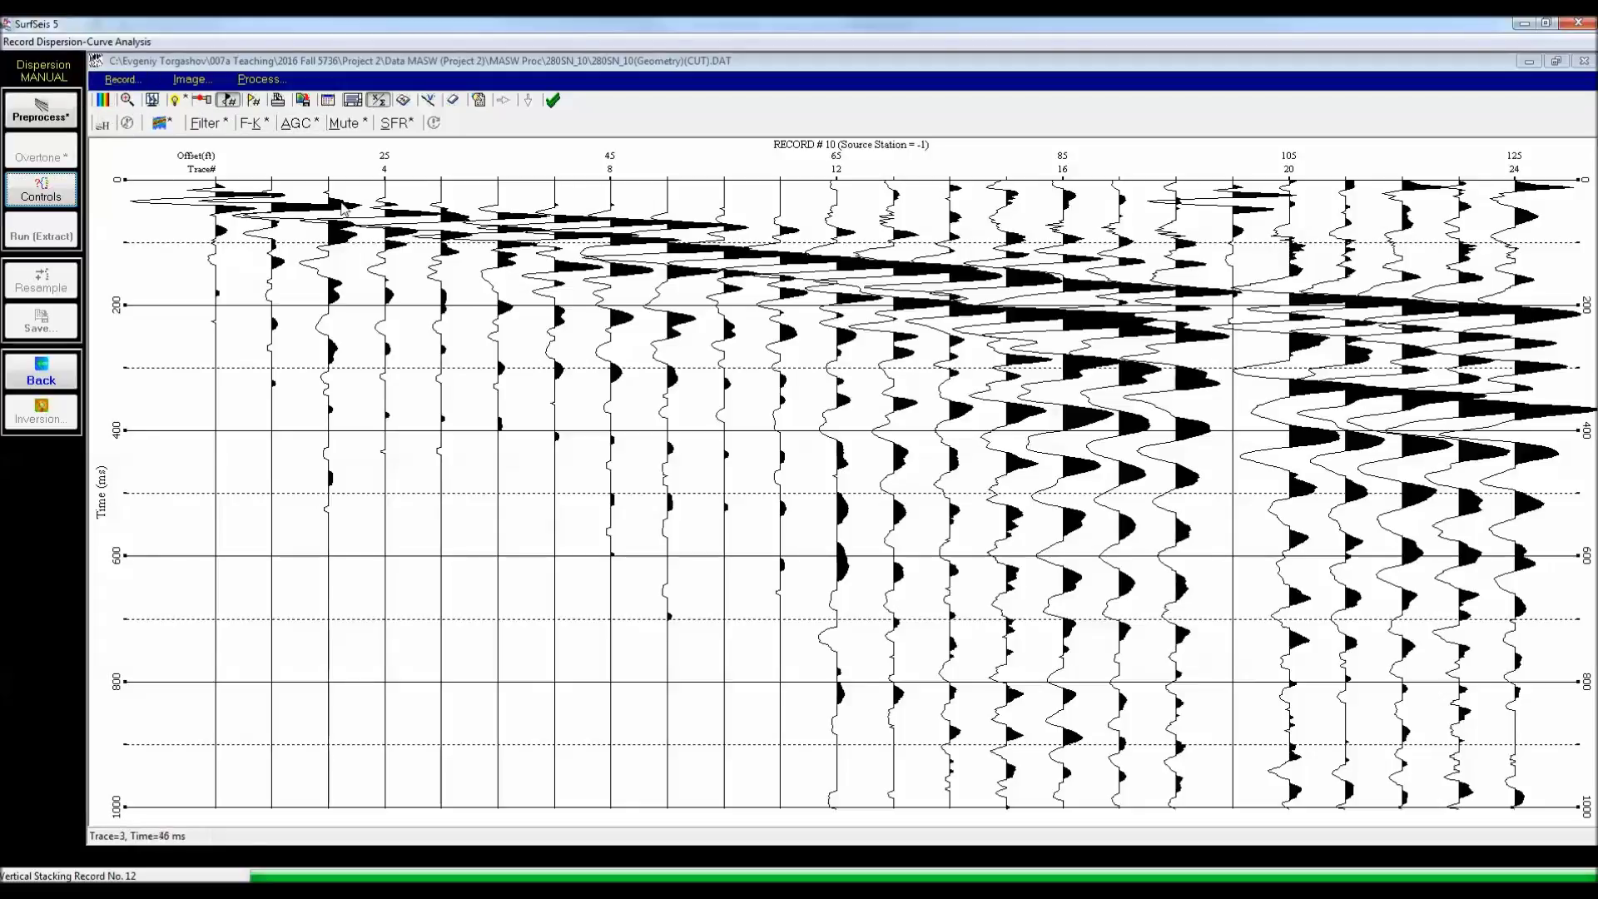
Step: Apply a top mute along a line of about 592 ft/sec, from near 0 ms at trace 1 to about 200 ms at trace 24
click(346, 127)
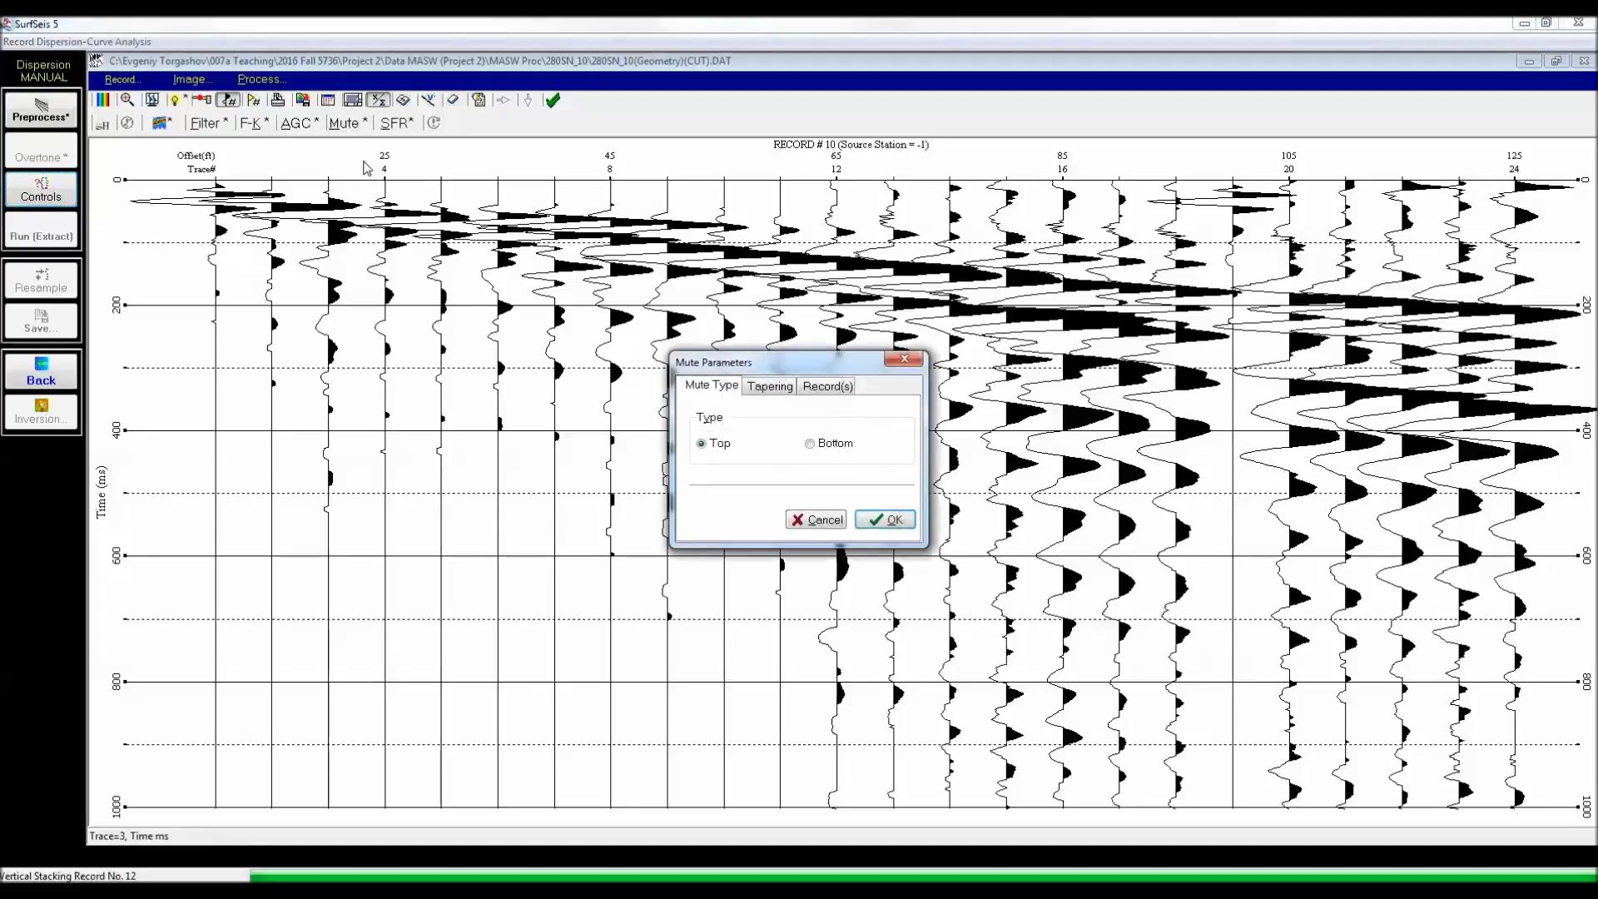
click(769, 387)
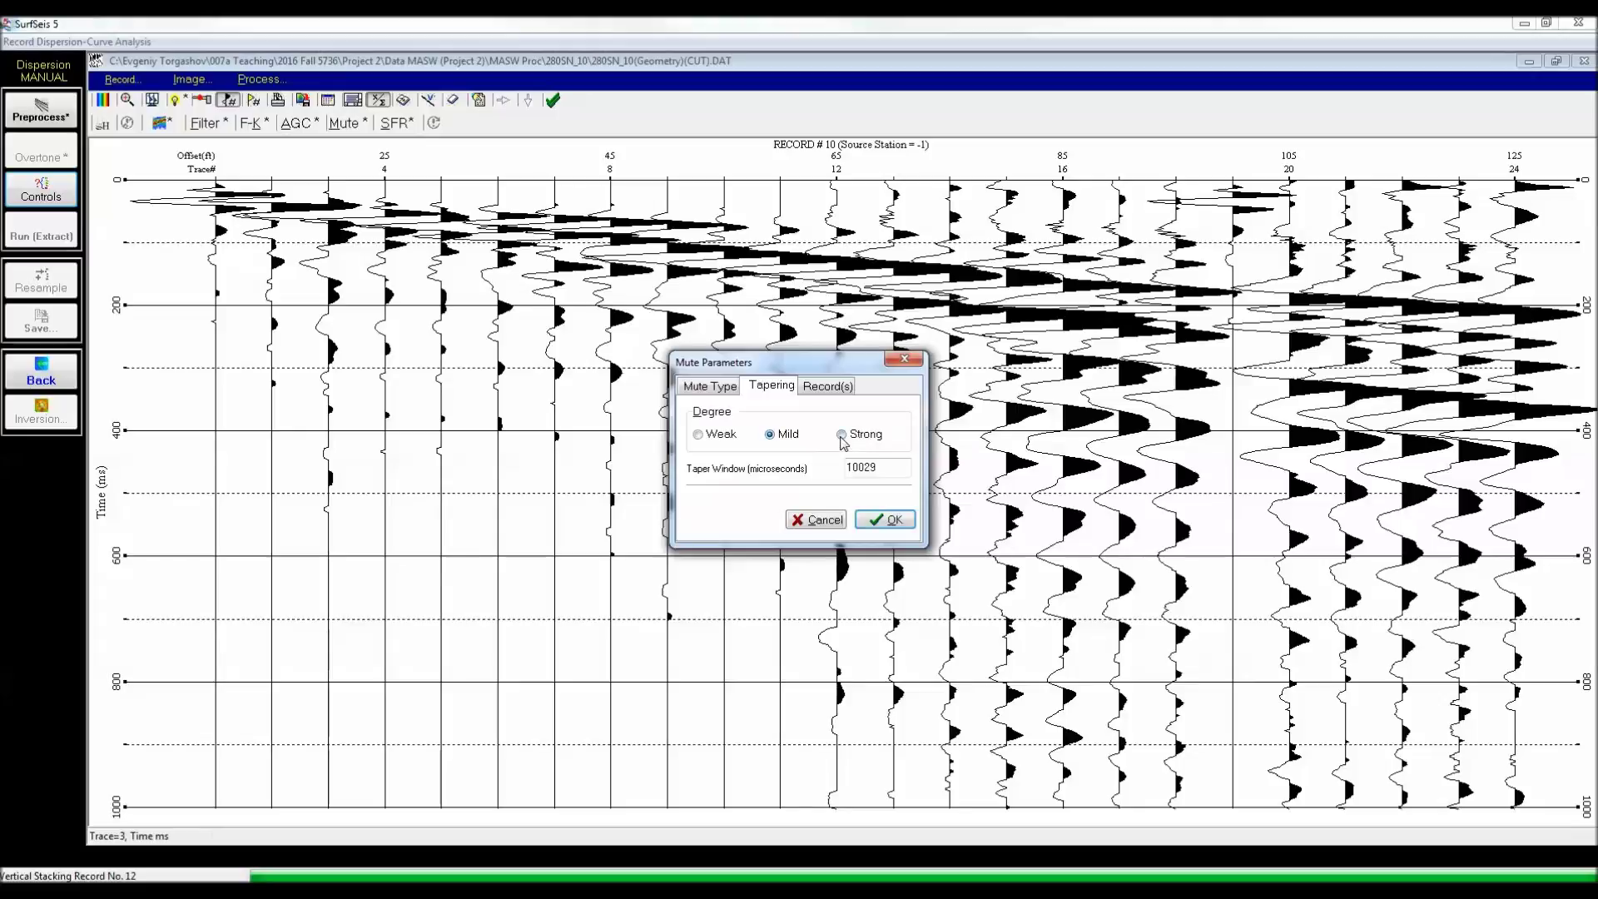
click(721, 387)
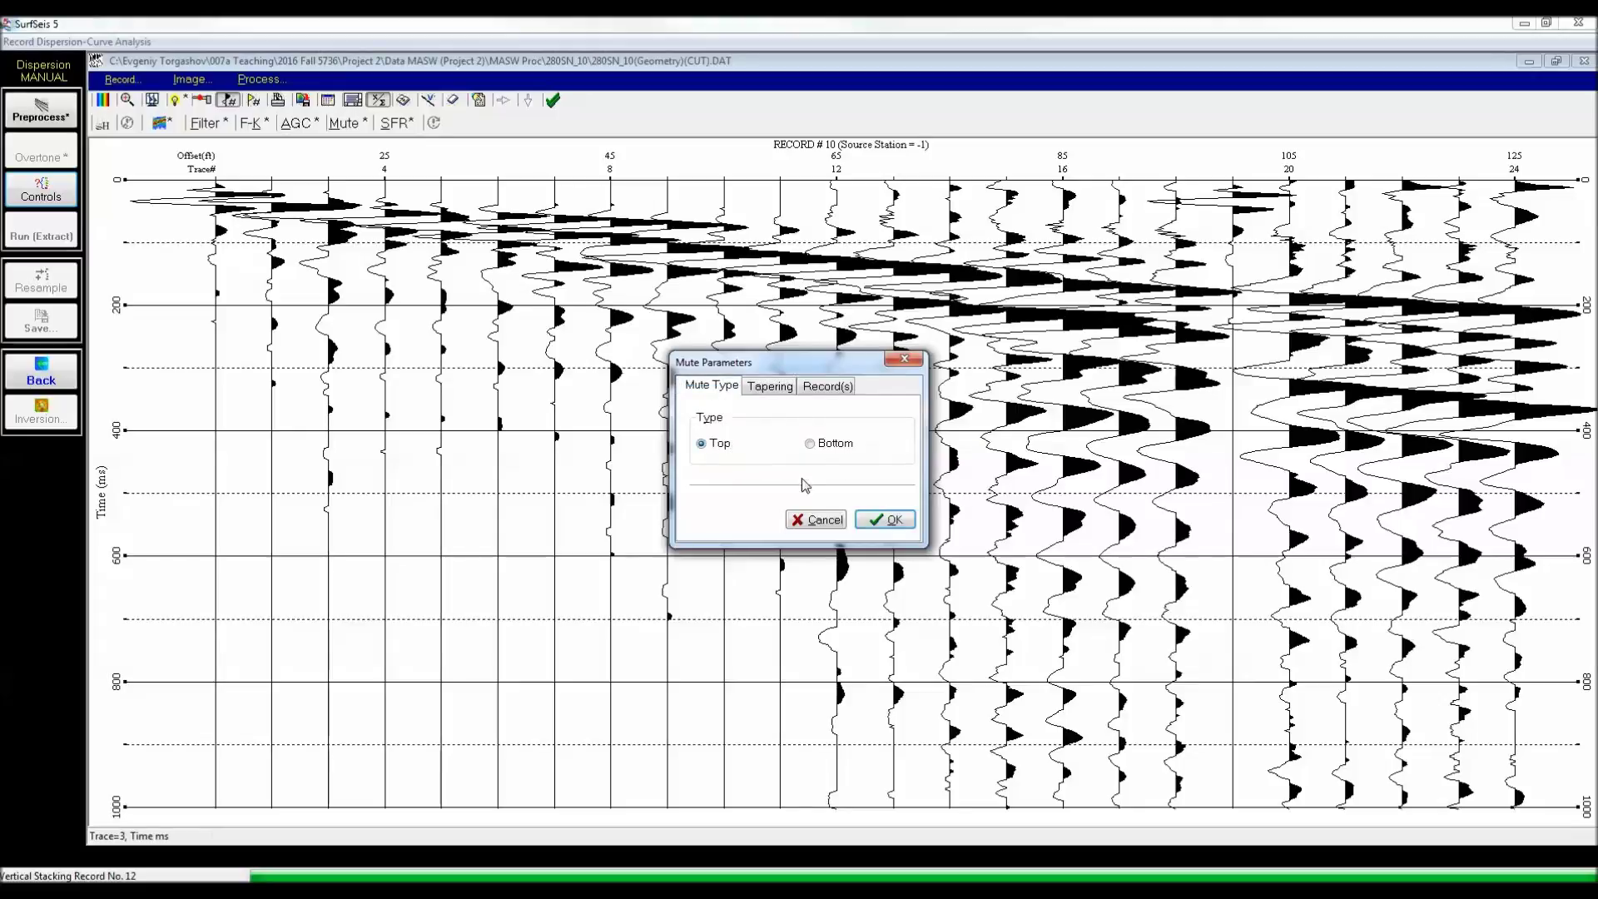
click(884, 520)
click(348, 123)
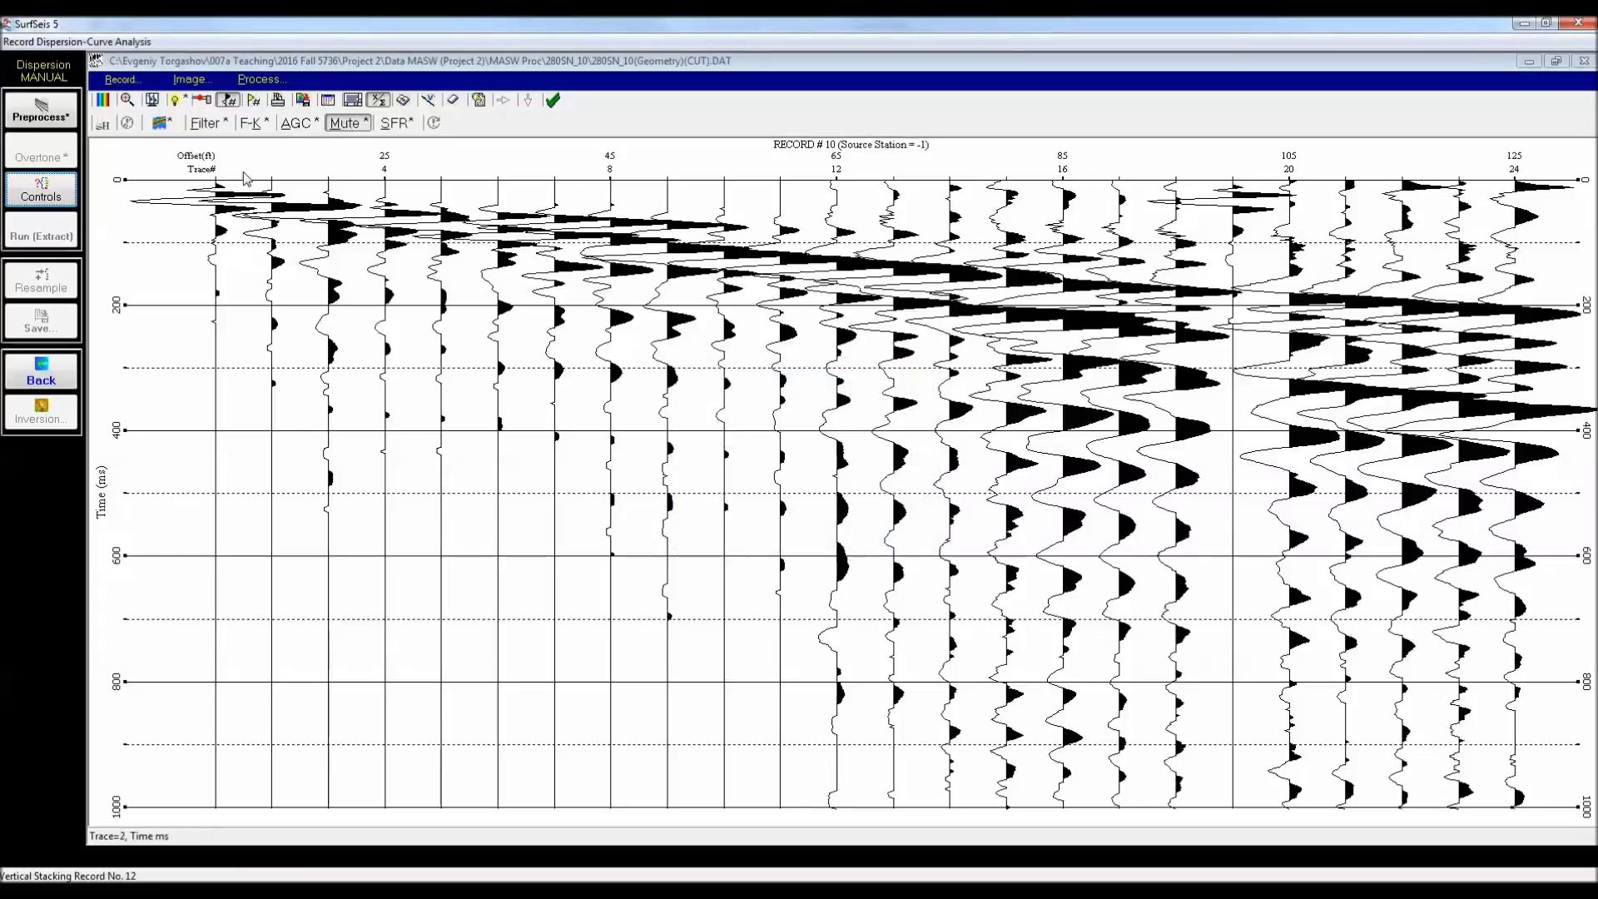
click(215, 184)
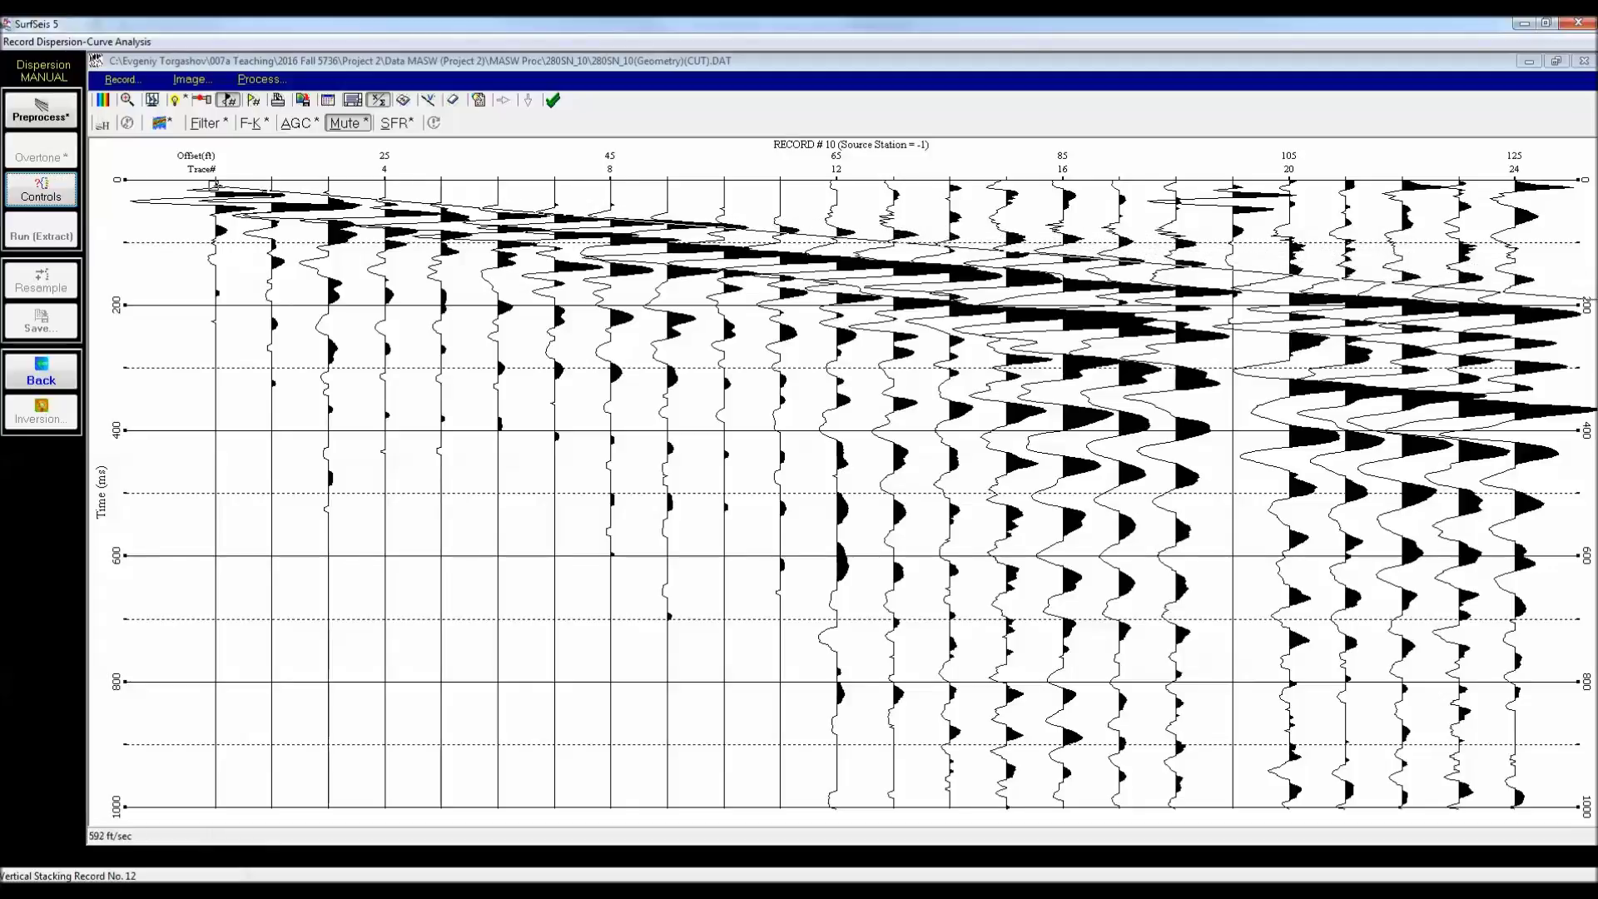
click(1572, 311)
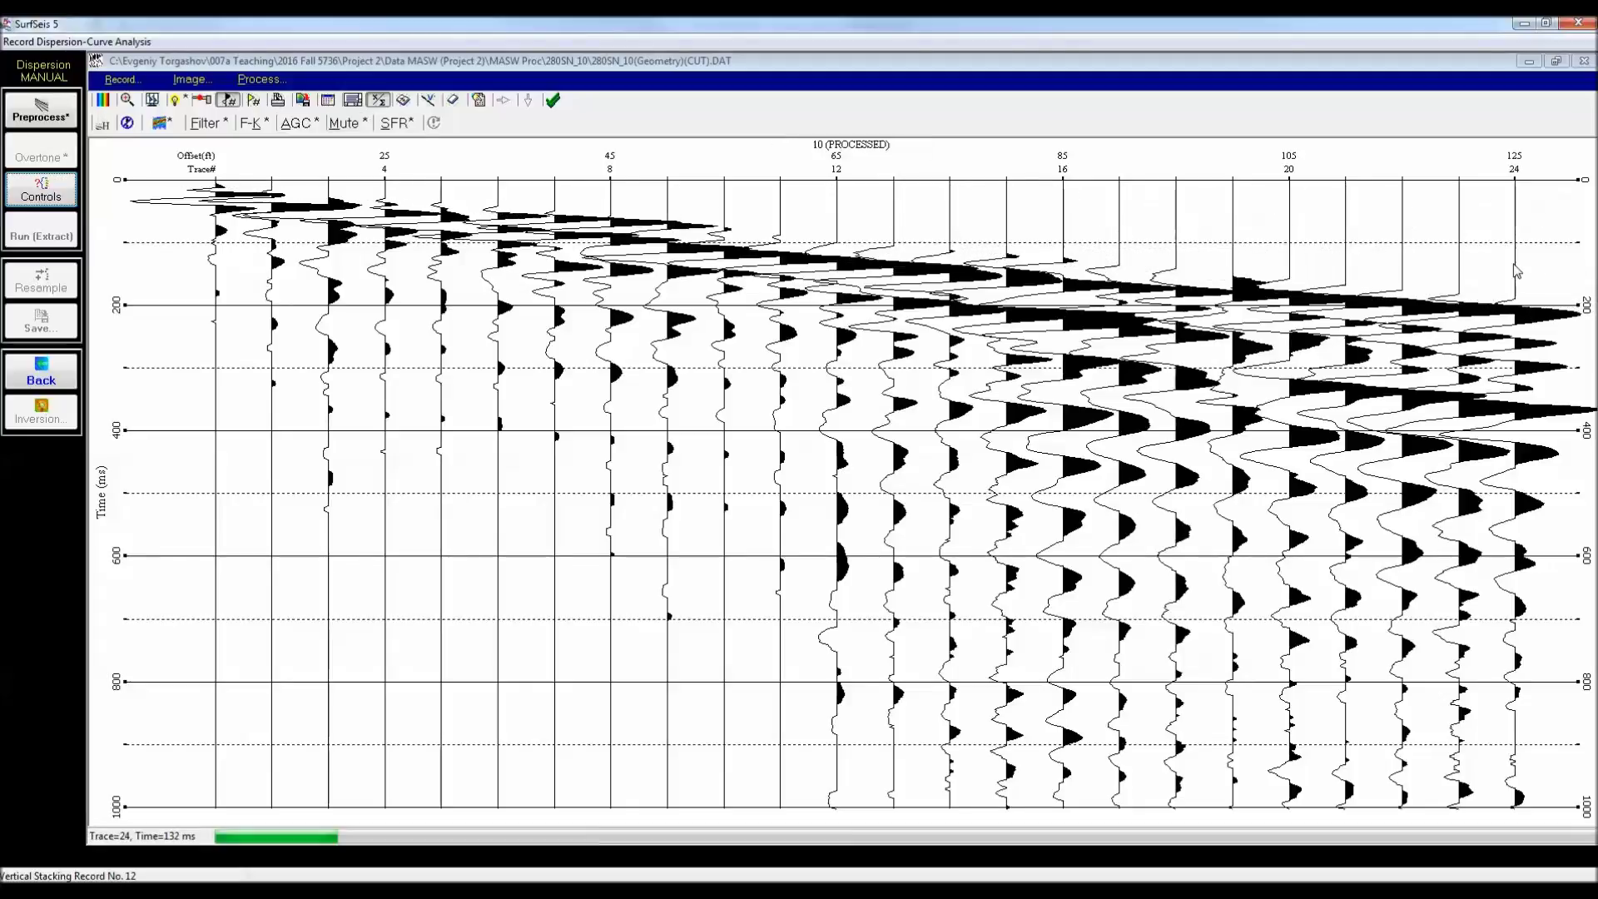
Step: Apply a bottom mute along a line of about 344 ft/sec, from about 50 ms at trace 1 to about 360 ms at trace 24
click(342, 123)
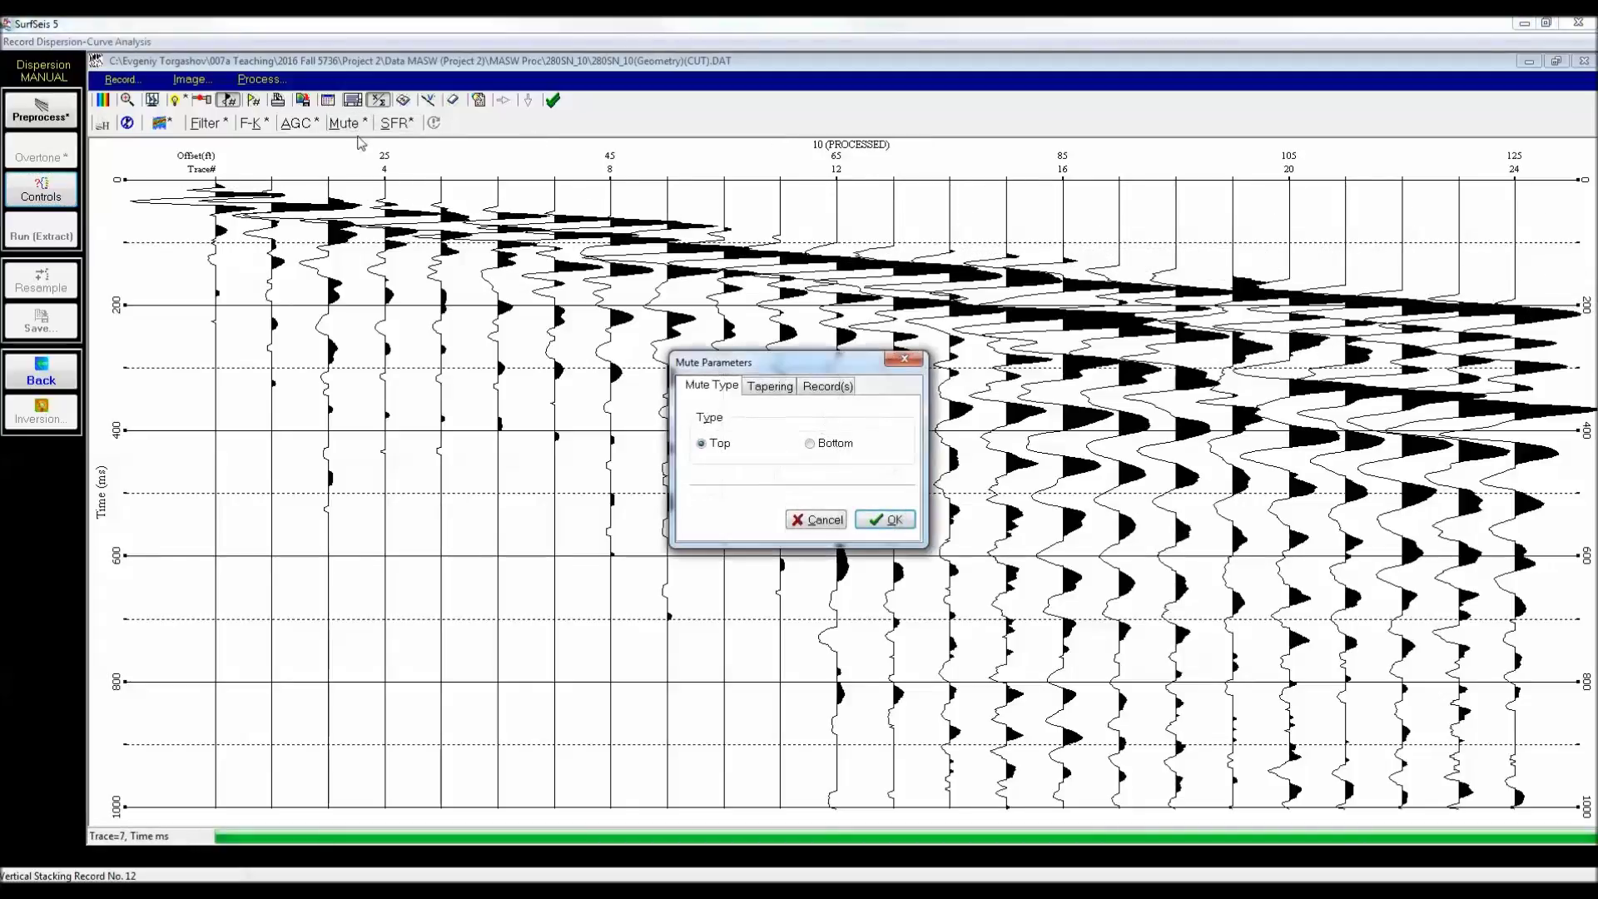
click(824, 446)
click(883, 518)
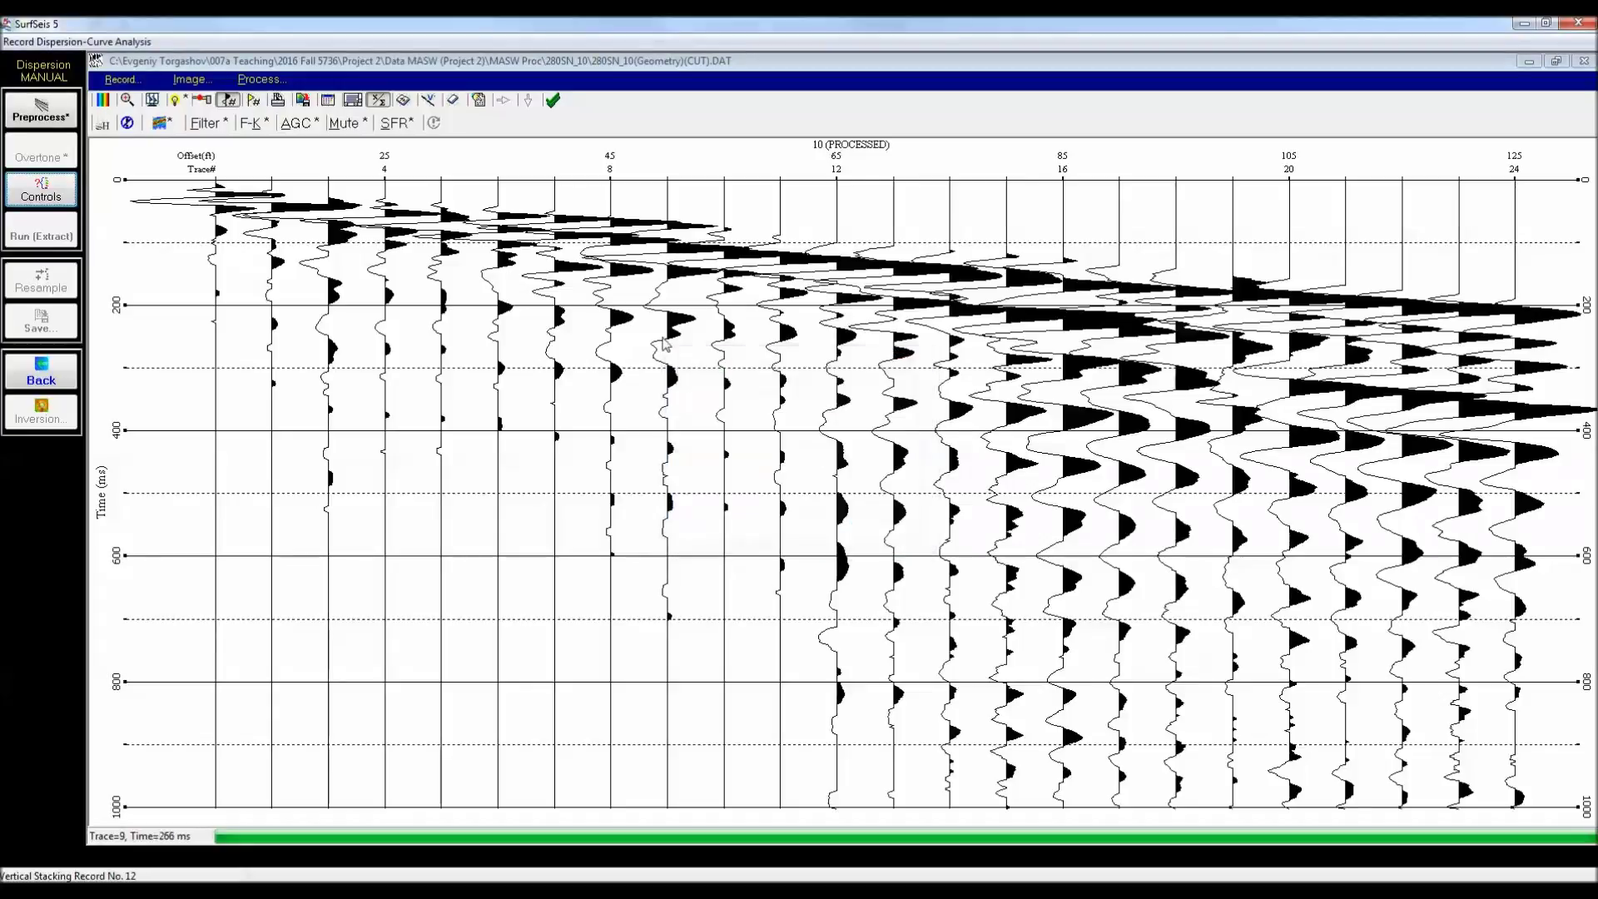
click(201, 212)
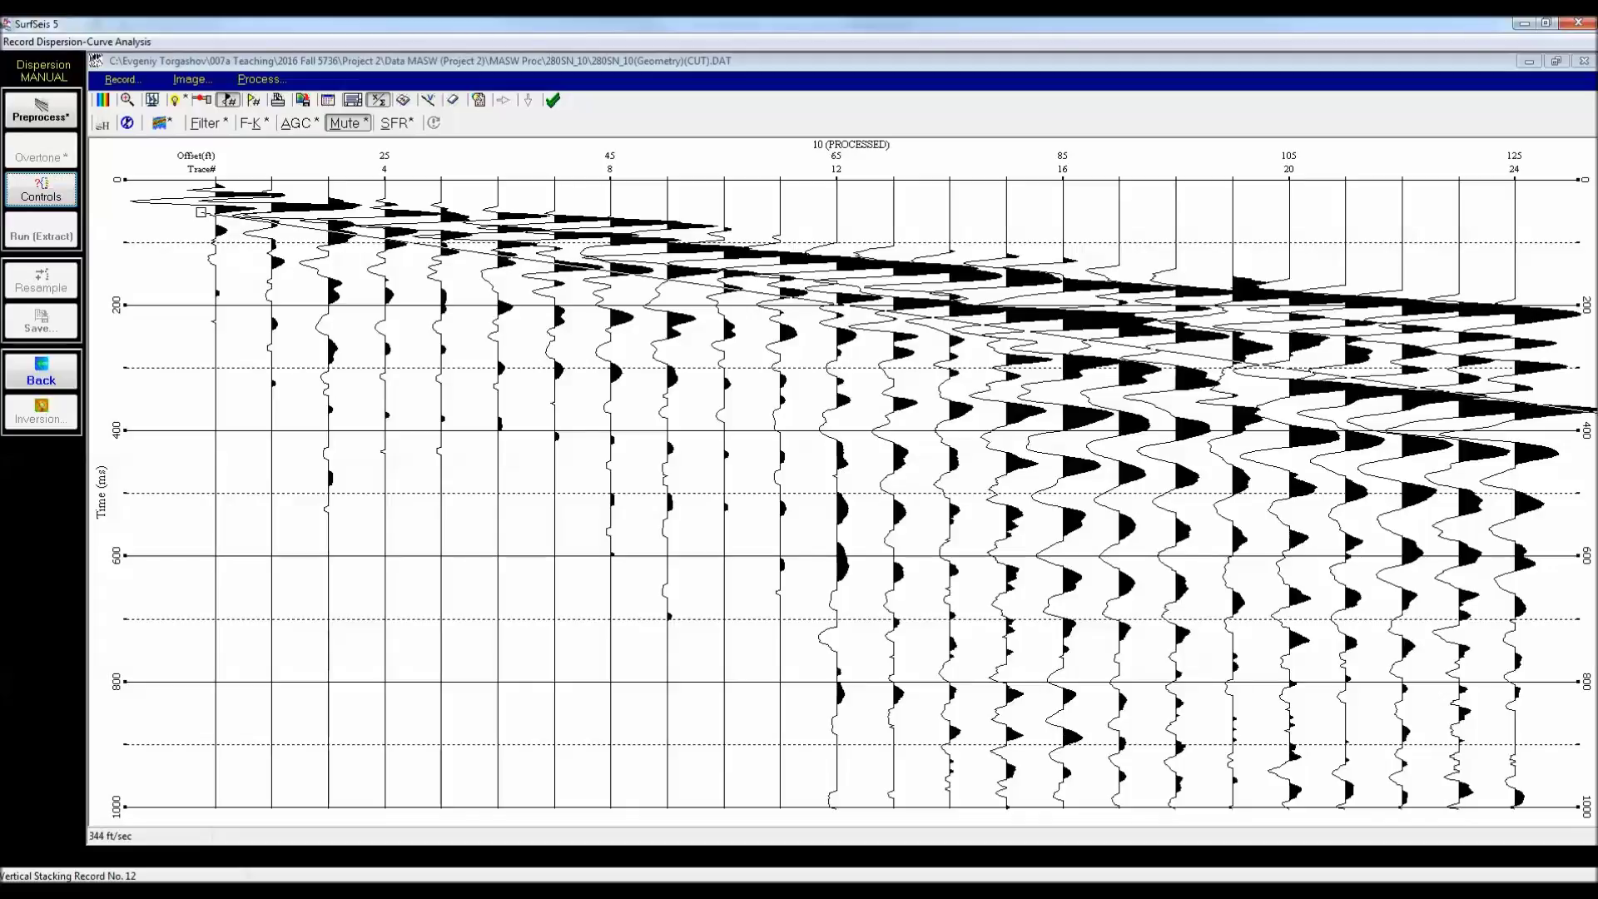
double_click(1589, 409)
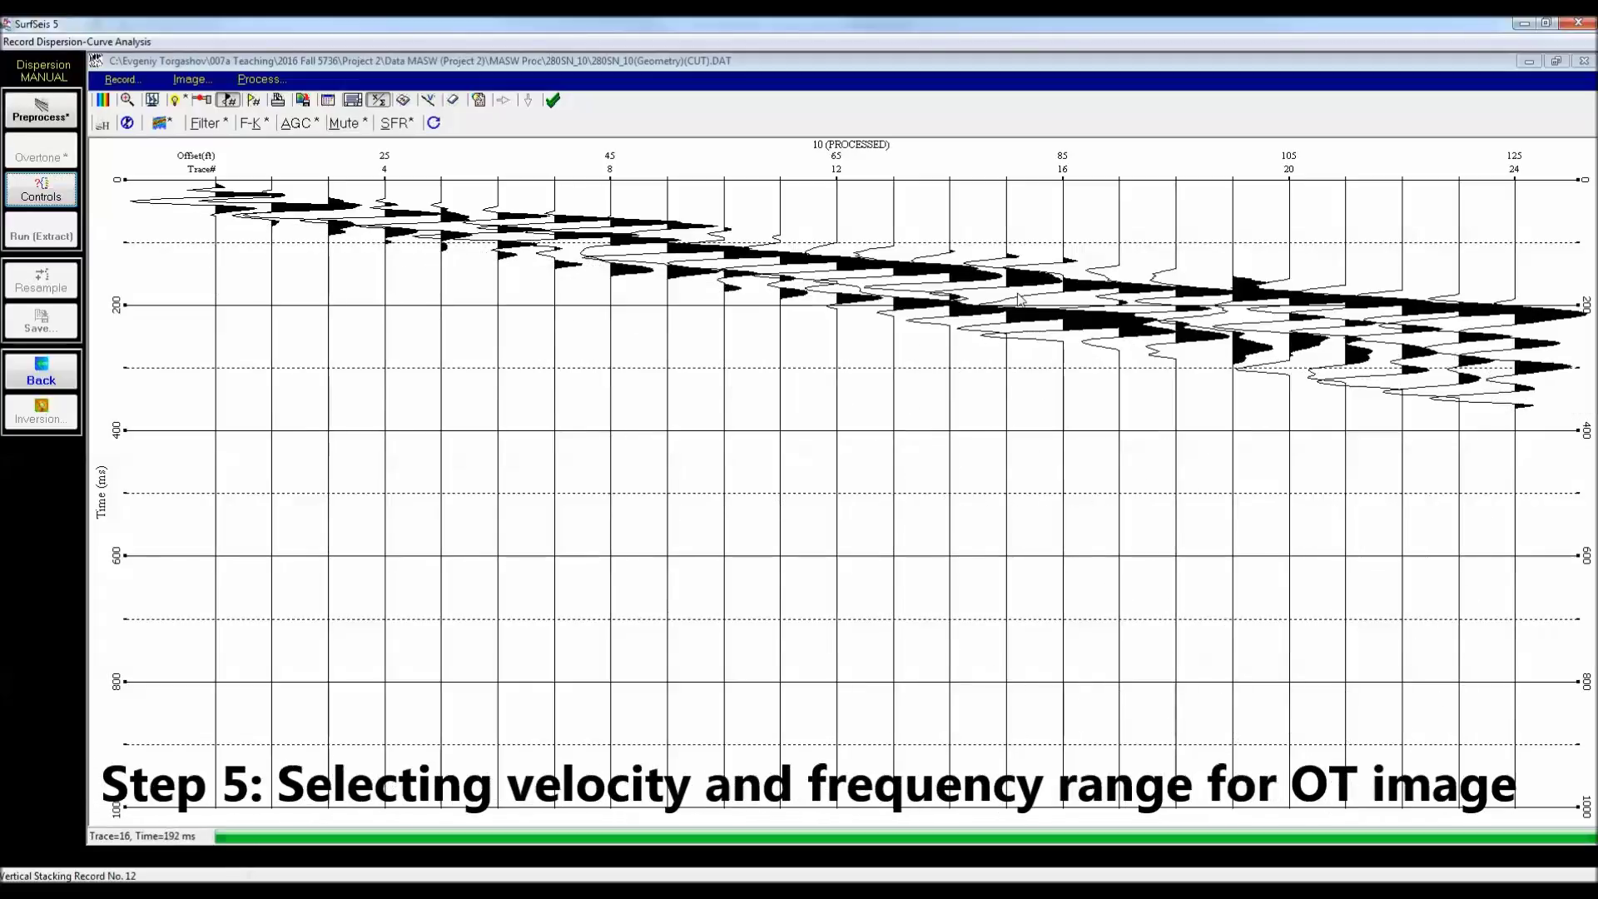
Step: Set the overtone analysis frequency range to 3–70 Hz and generate the overtone image of the muted record
click(43, 149)
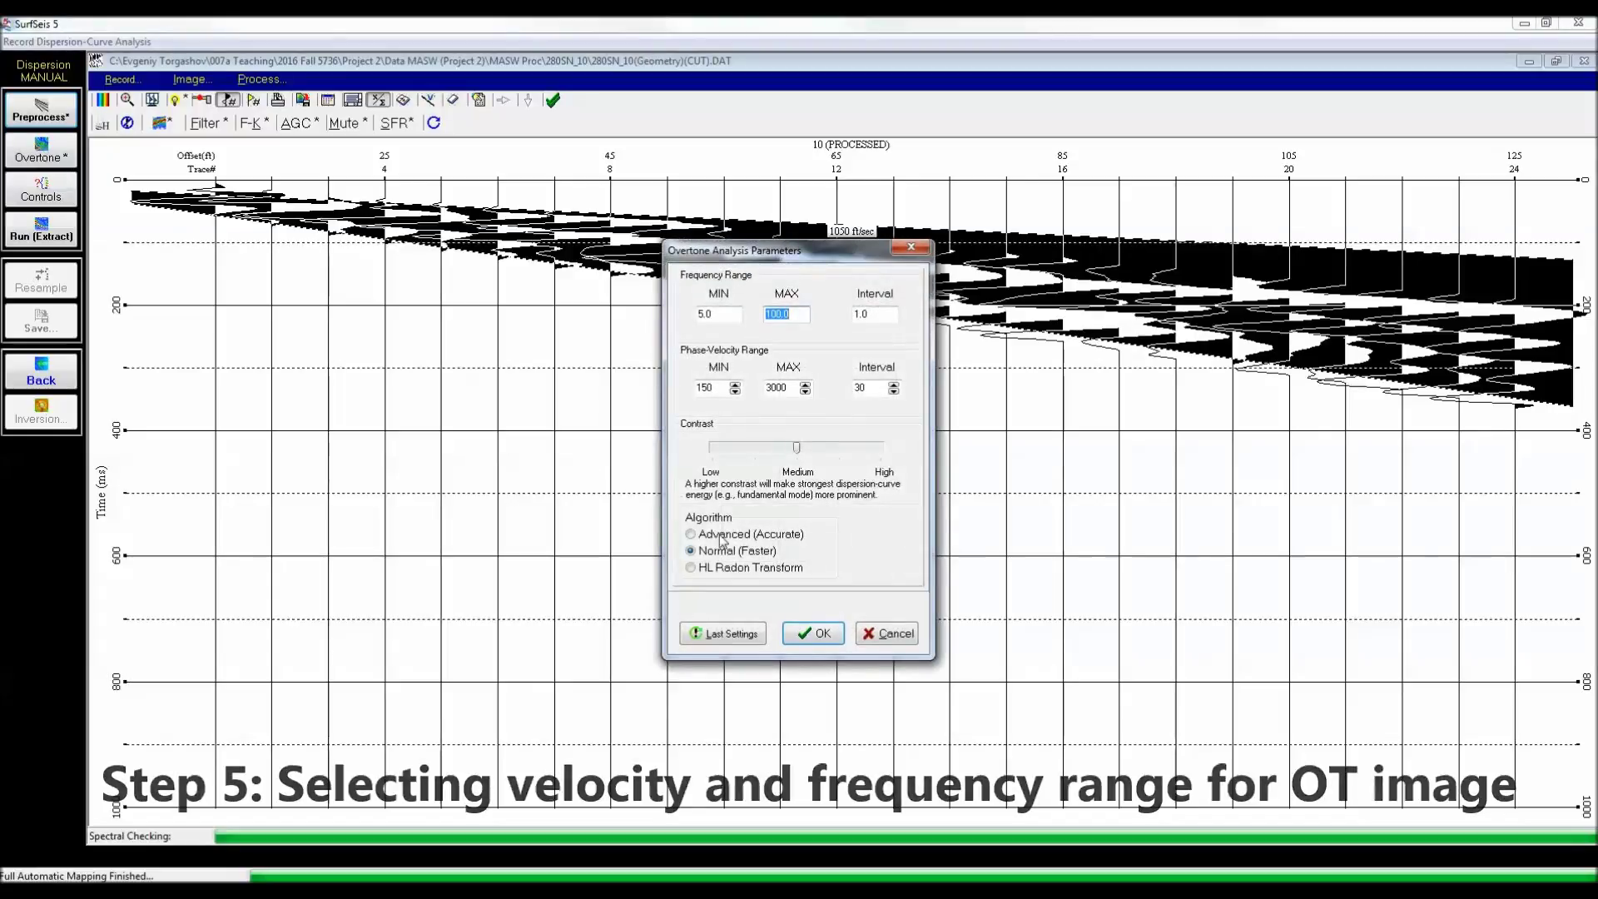
drag(719, 314, 668, 311)
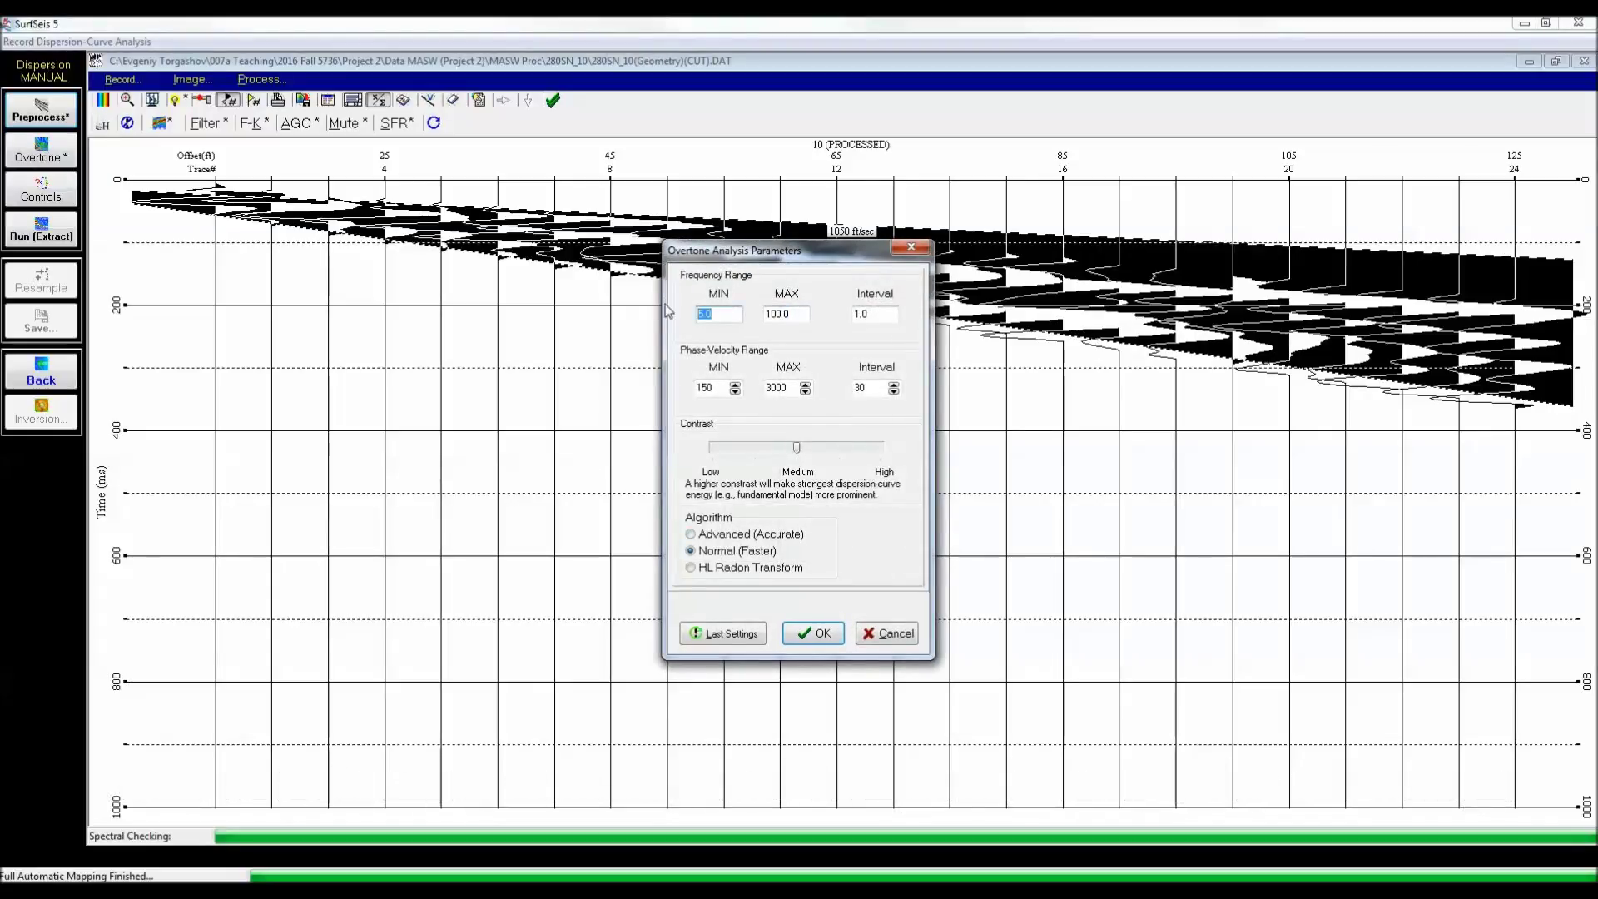
text(3)
double_click(792, 316)
text(70)
click(813, 634)
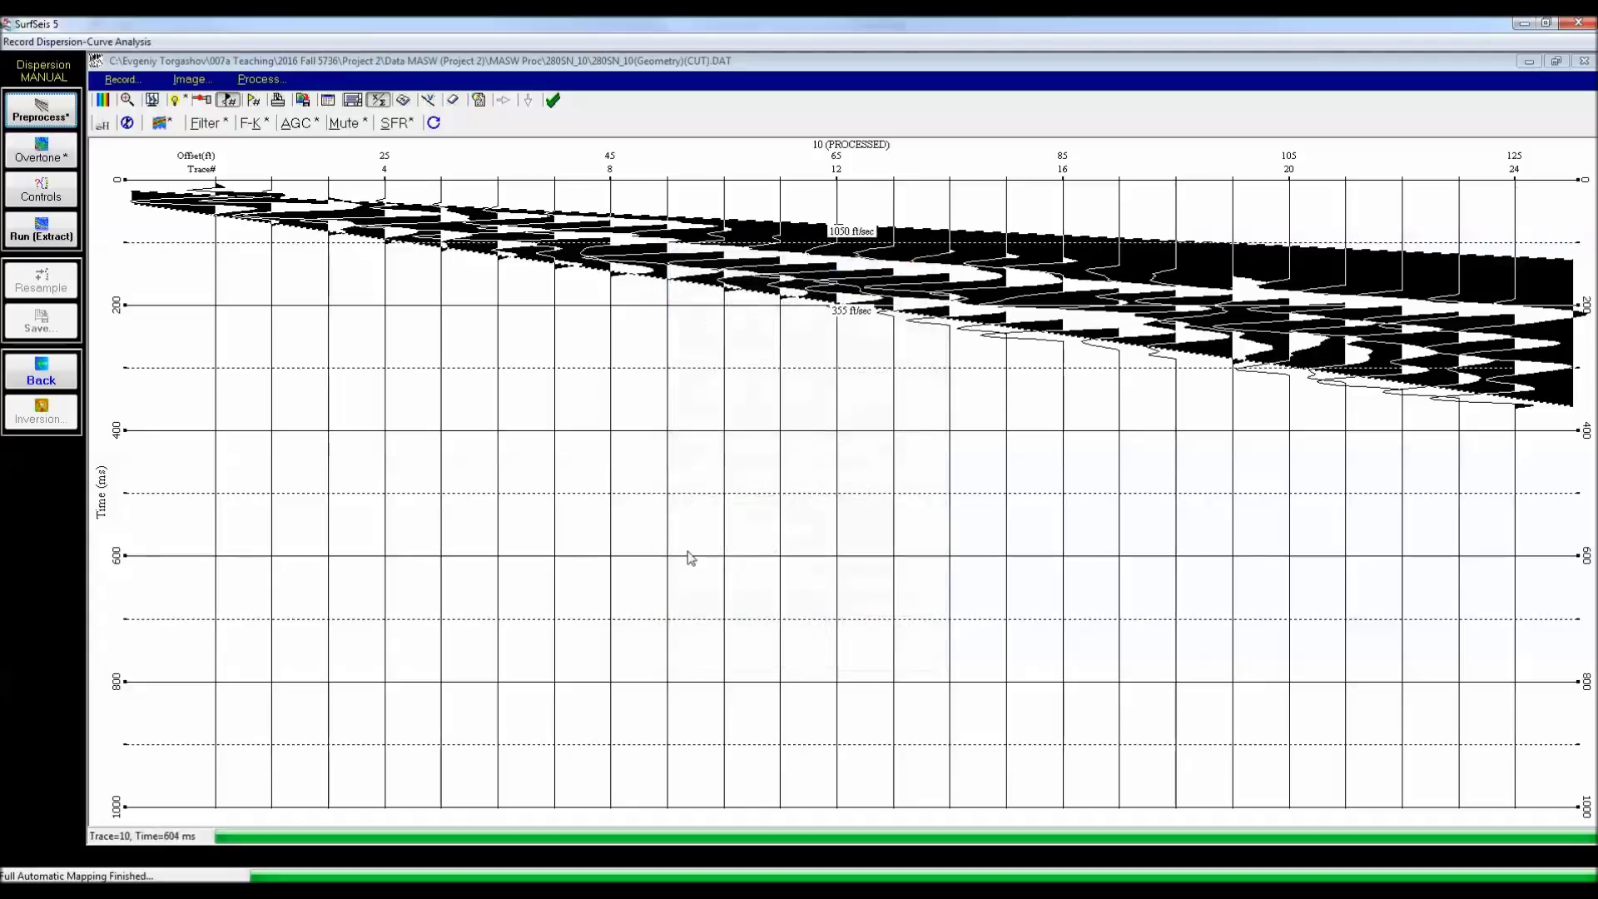
click(33, 147)
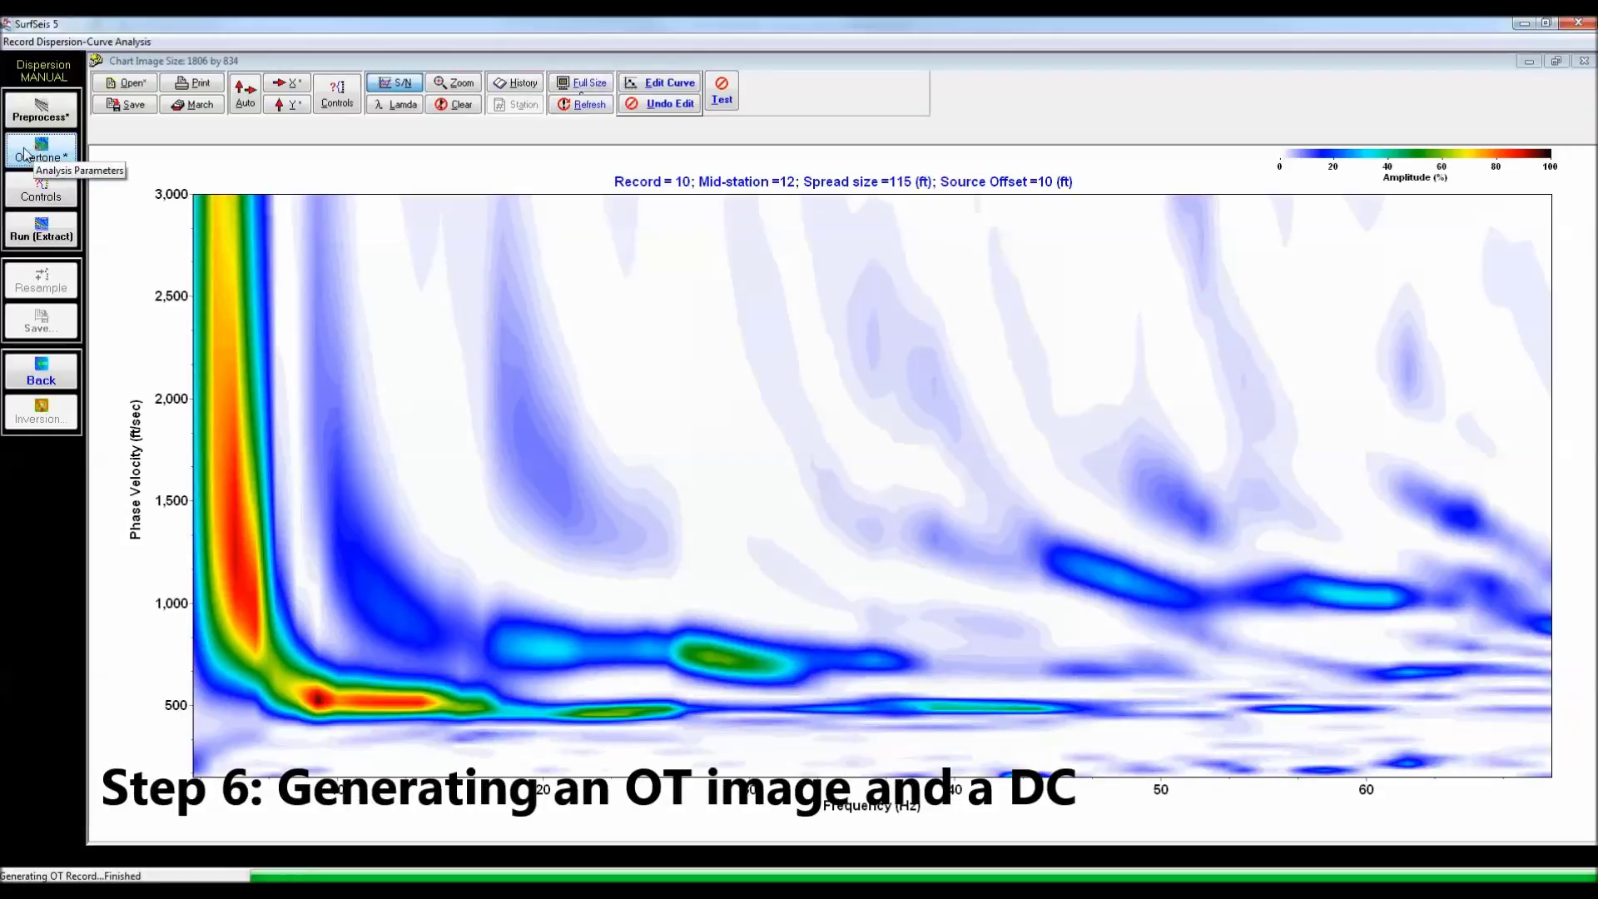
Step: Set the lowest frequency for the dispersion curve to 3 Hz and run the automatic curve extraction
click(58, 192)
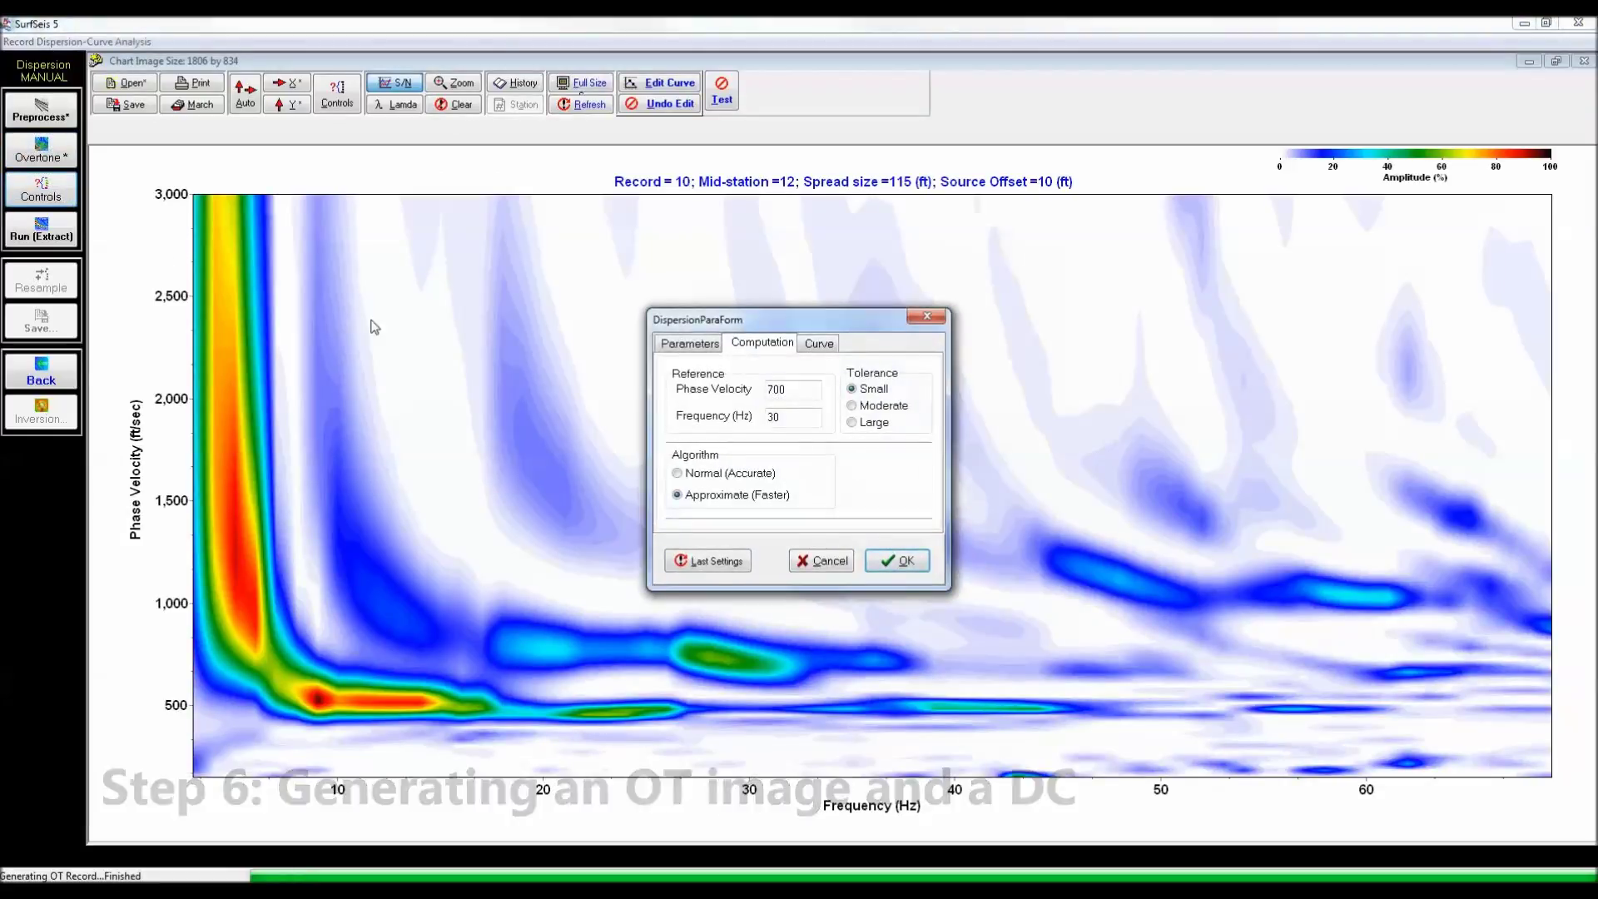
click(688, 343)
drag(719, 324, 444, 330)
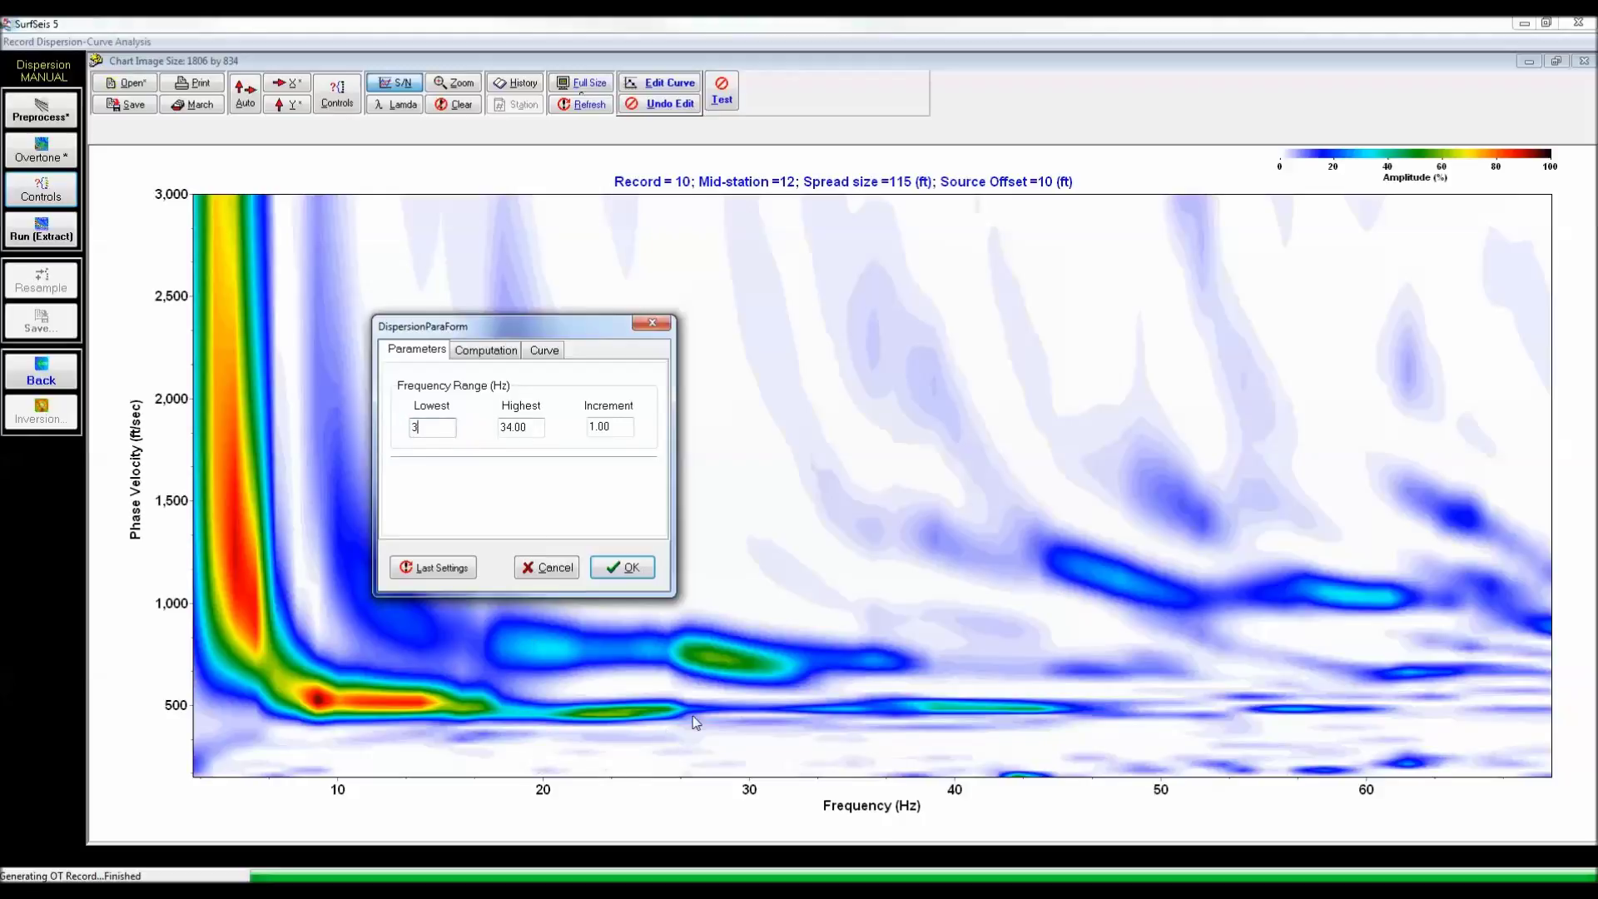
key(Tab)
click(632, 568)
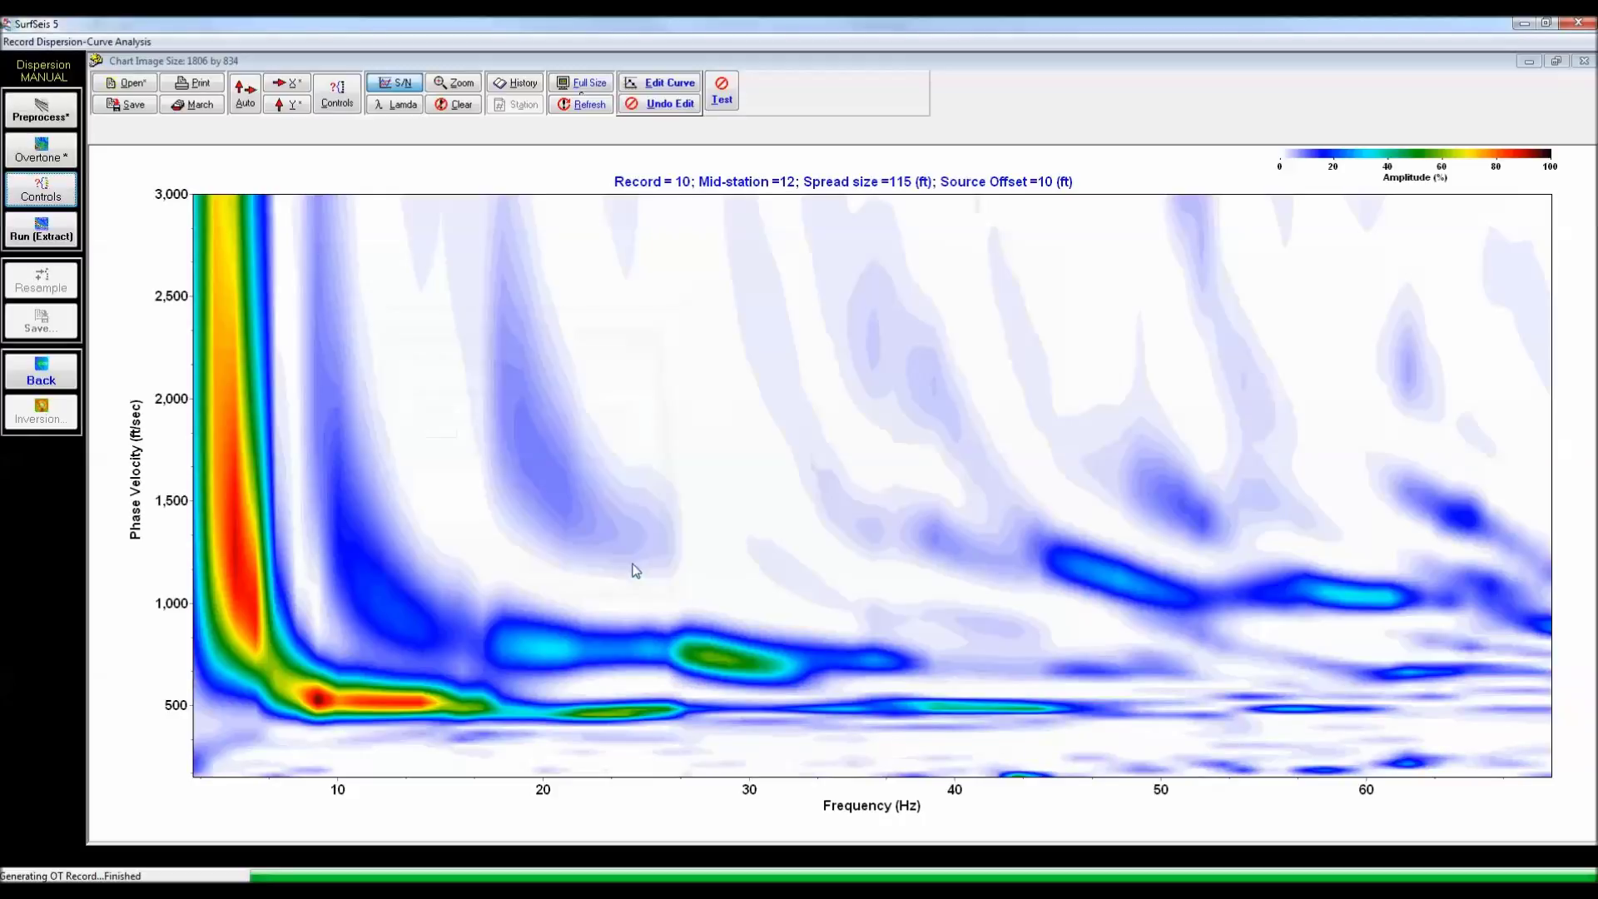
click(56, 236)
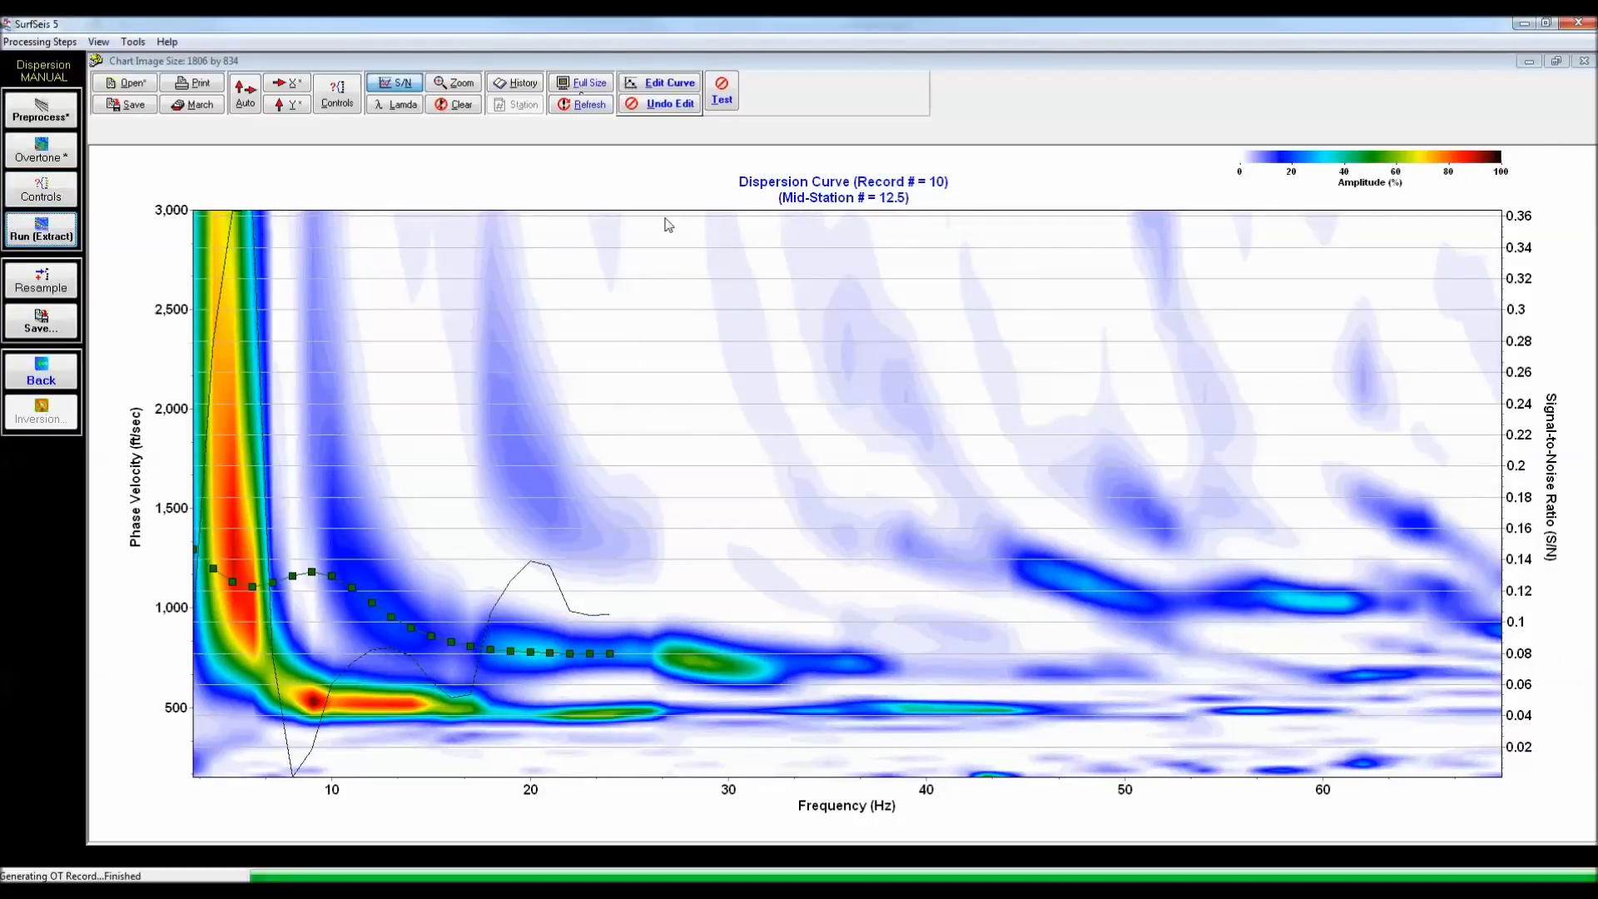
Step: Delete the extracted curve points and redraw the curve along the fundamental-mode energy from about 26 Hz down to about 5 Hz
drag(631, 665, 190, 517)
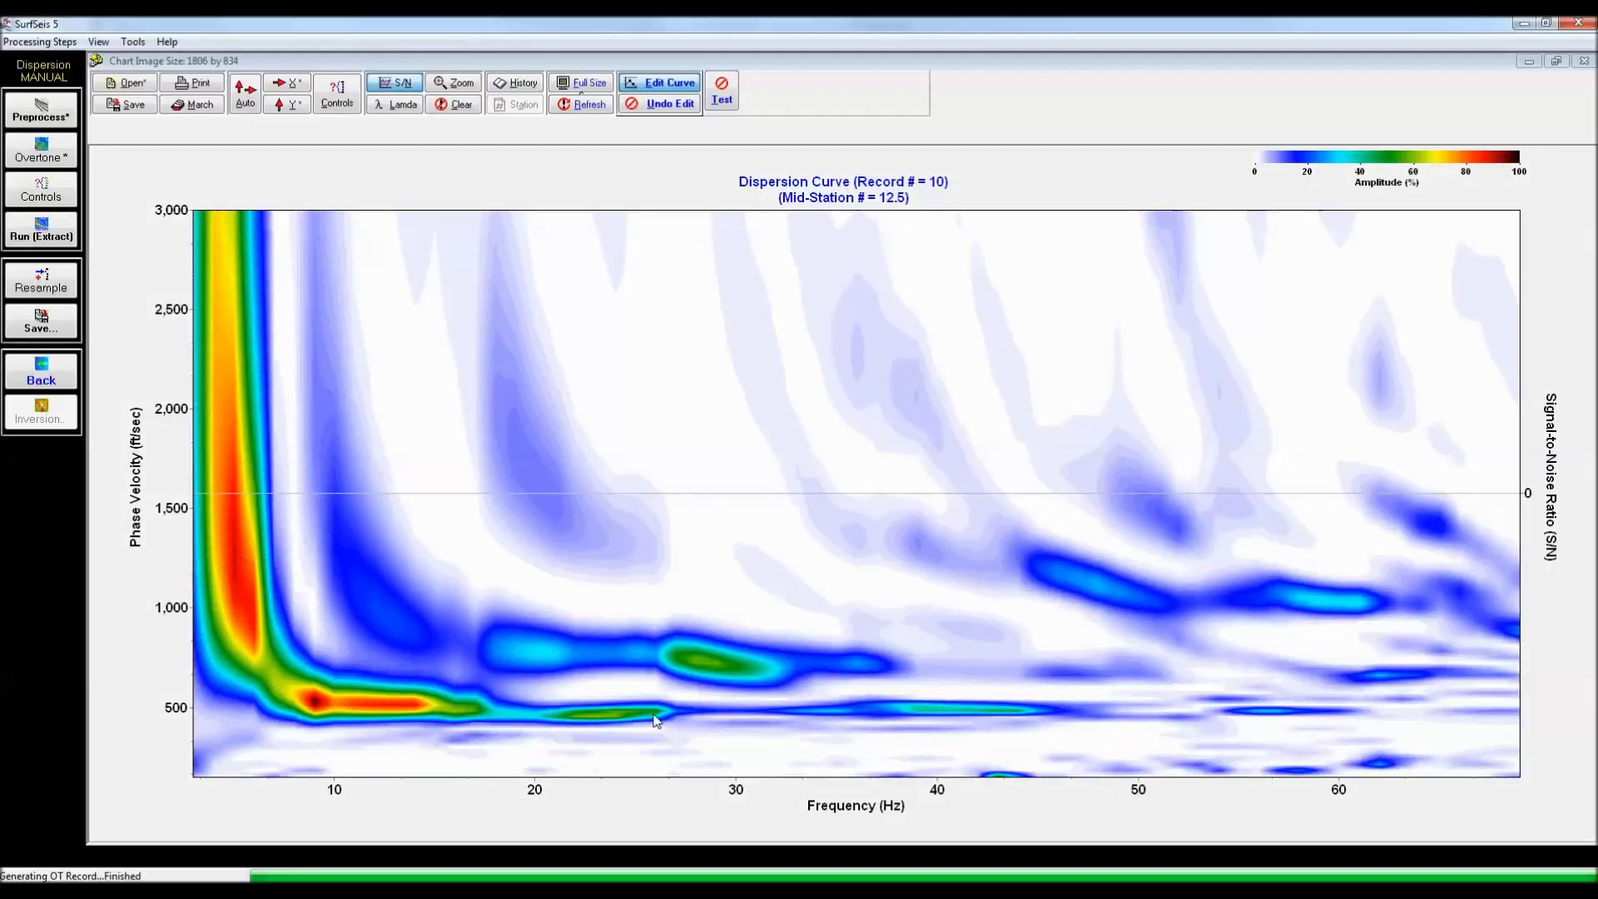
mouse_move(620, 717)
mouse_down()
mouse_move(298, 697)
mouse_move(238, 617)
mouse_up()
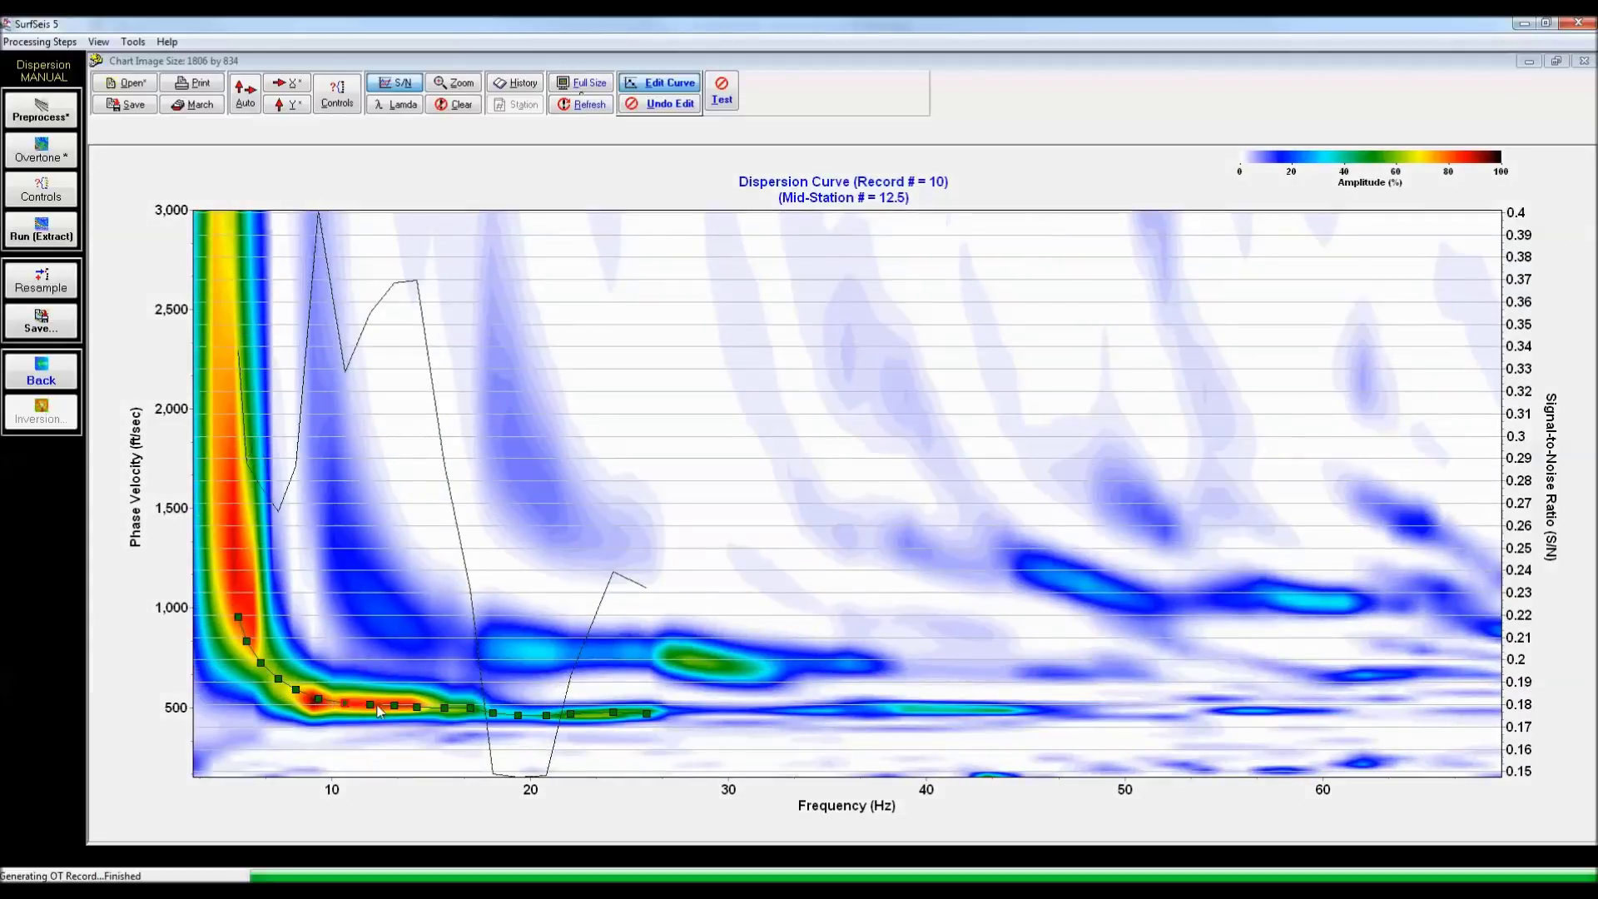
mouse_move(472, 714)
mouse_down()
mouse_move(599, 717)
mouse_move(580, 739)
mouse_move(452, 713)
mouse_move(528, 720)
mouse_up()
Step: Save the dispersion curve as 280SN_10(Geometry)(CUT)(10).DC and run its inversion into a velocity model
click(41, 322)
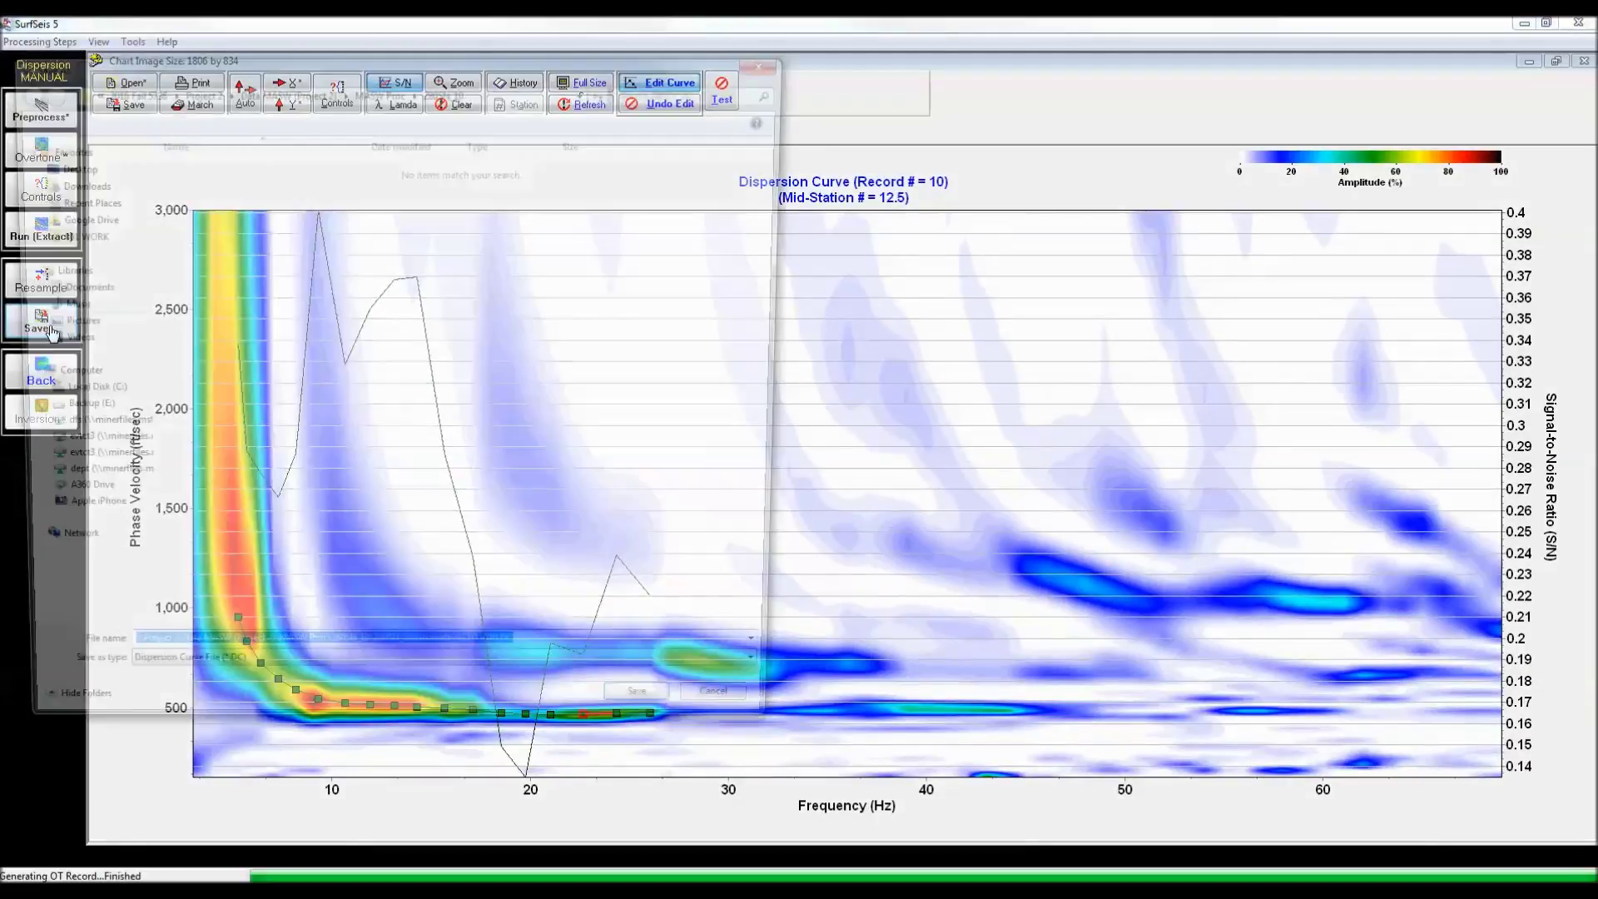
click(657, 724)
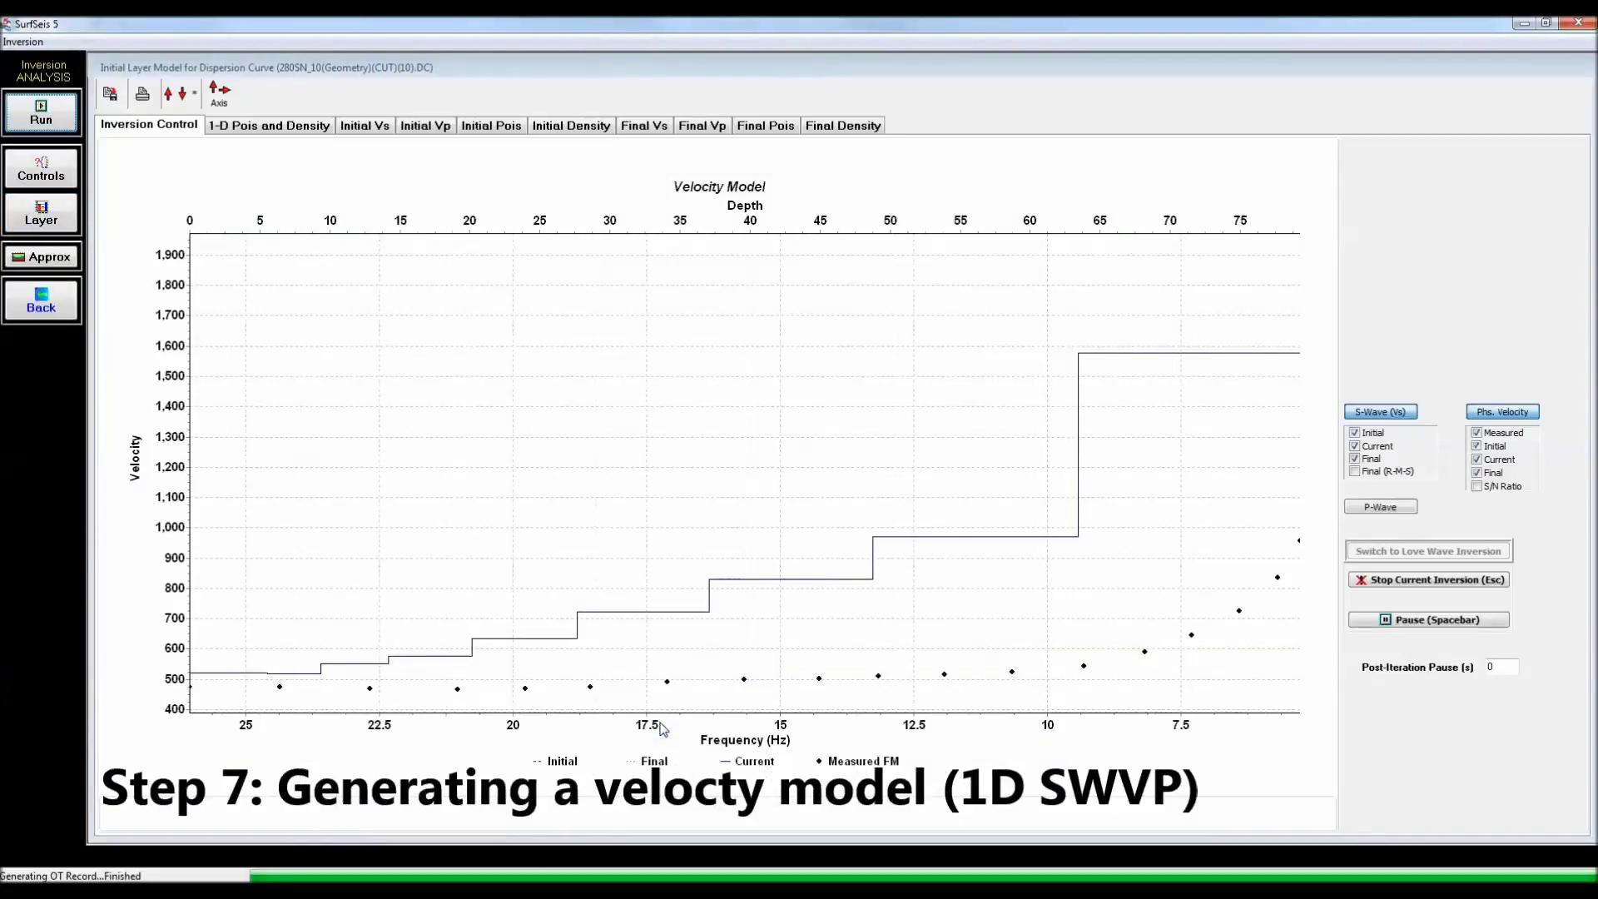
click(59, 125)
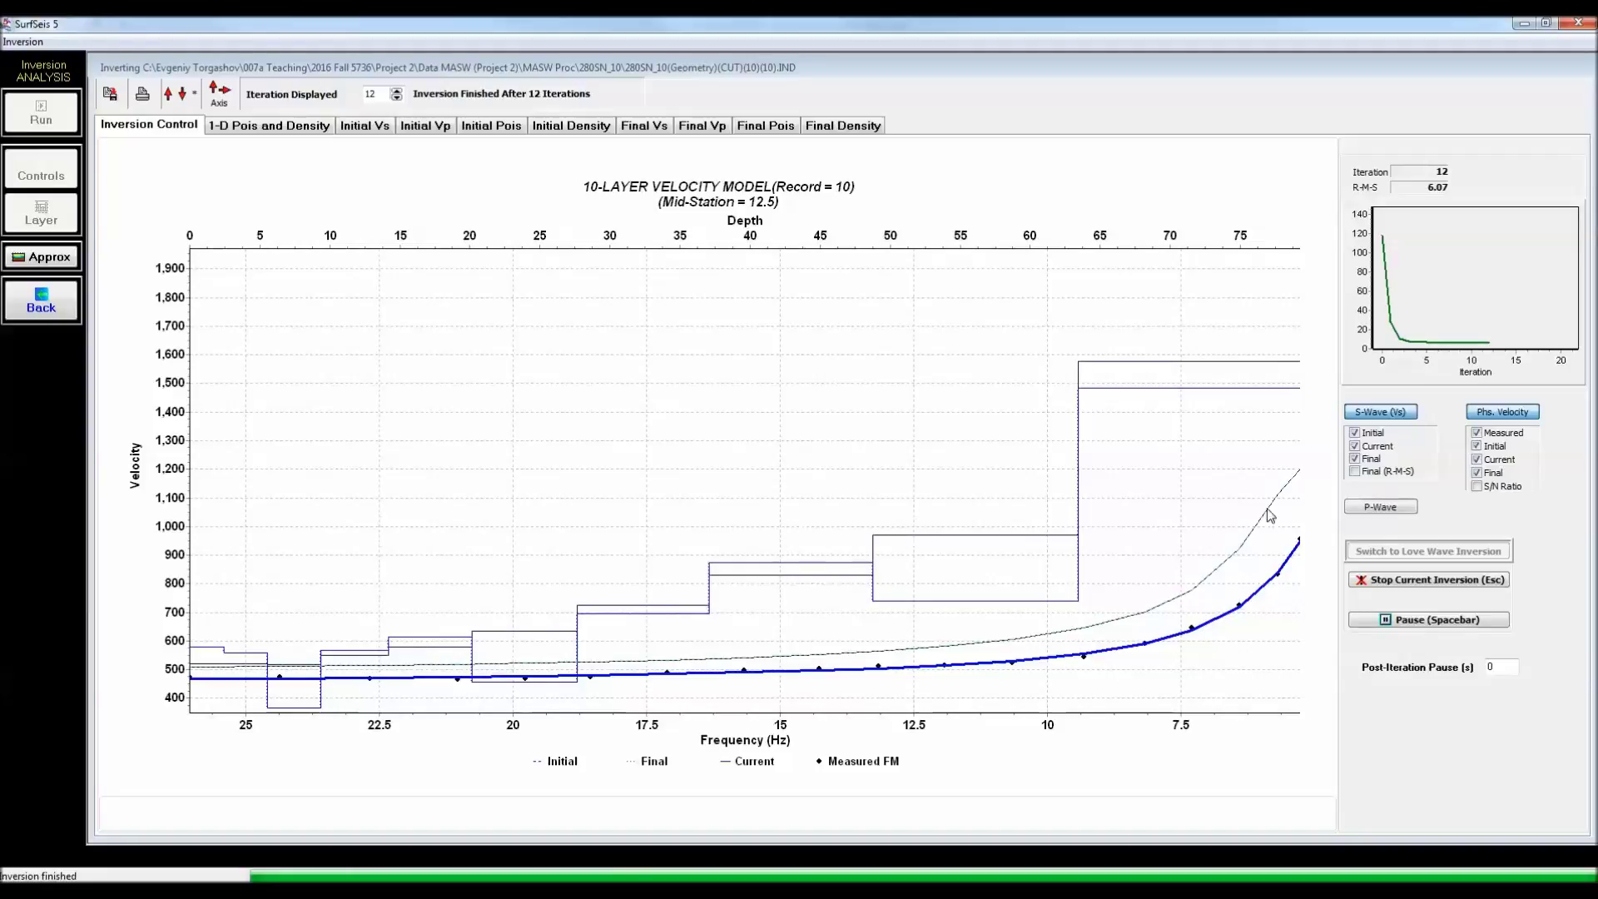
Step: Hide the initial S-wave velocity model in the inversion plot, leaving the current and final models displayed
click(1355, 447)
click(1355, 433)
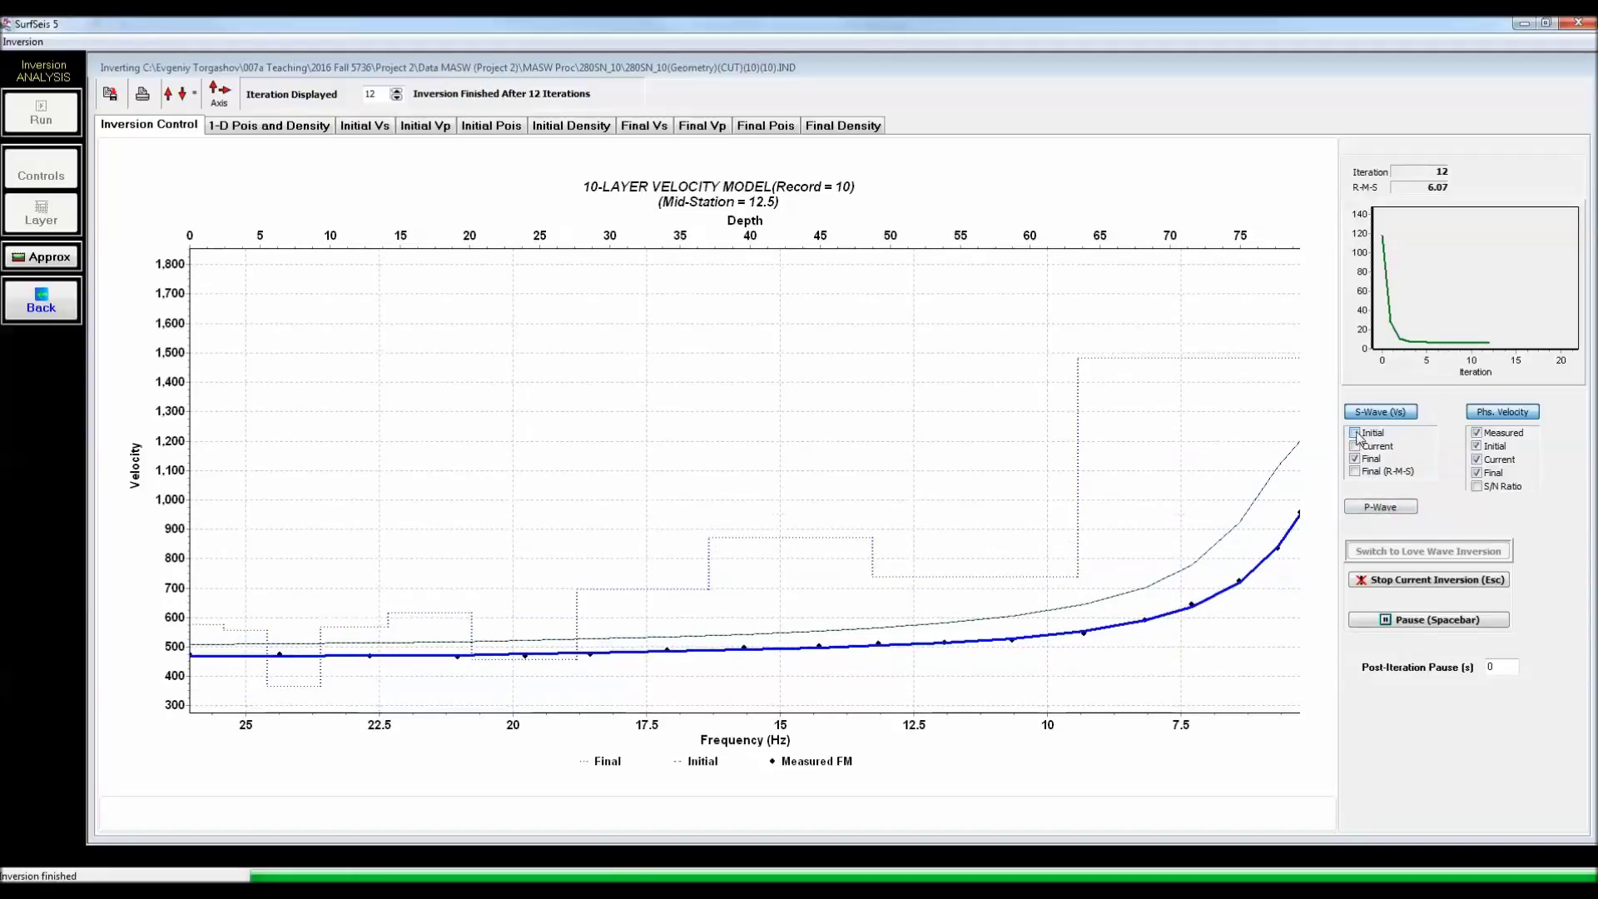
click(1355, 447)
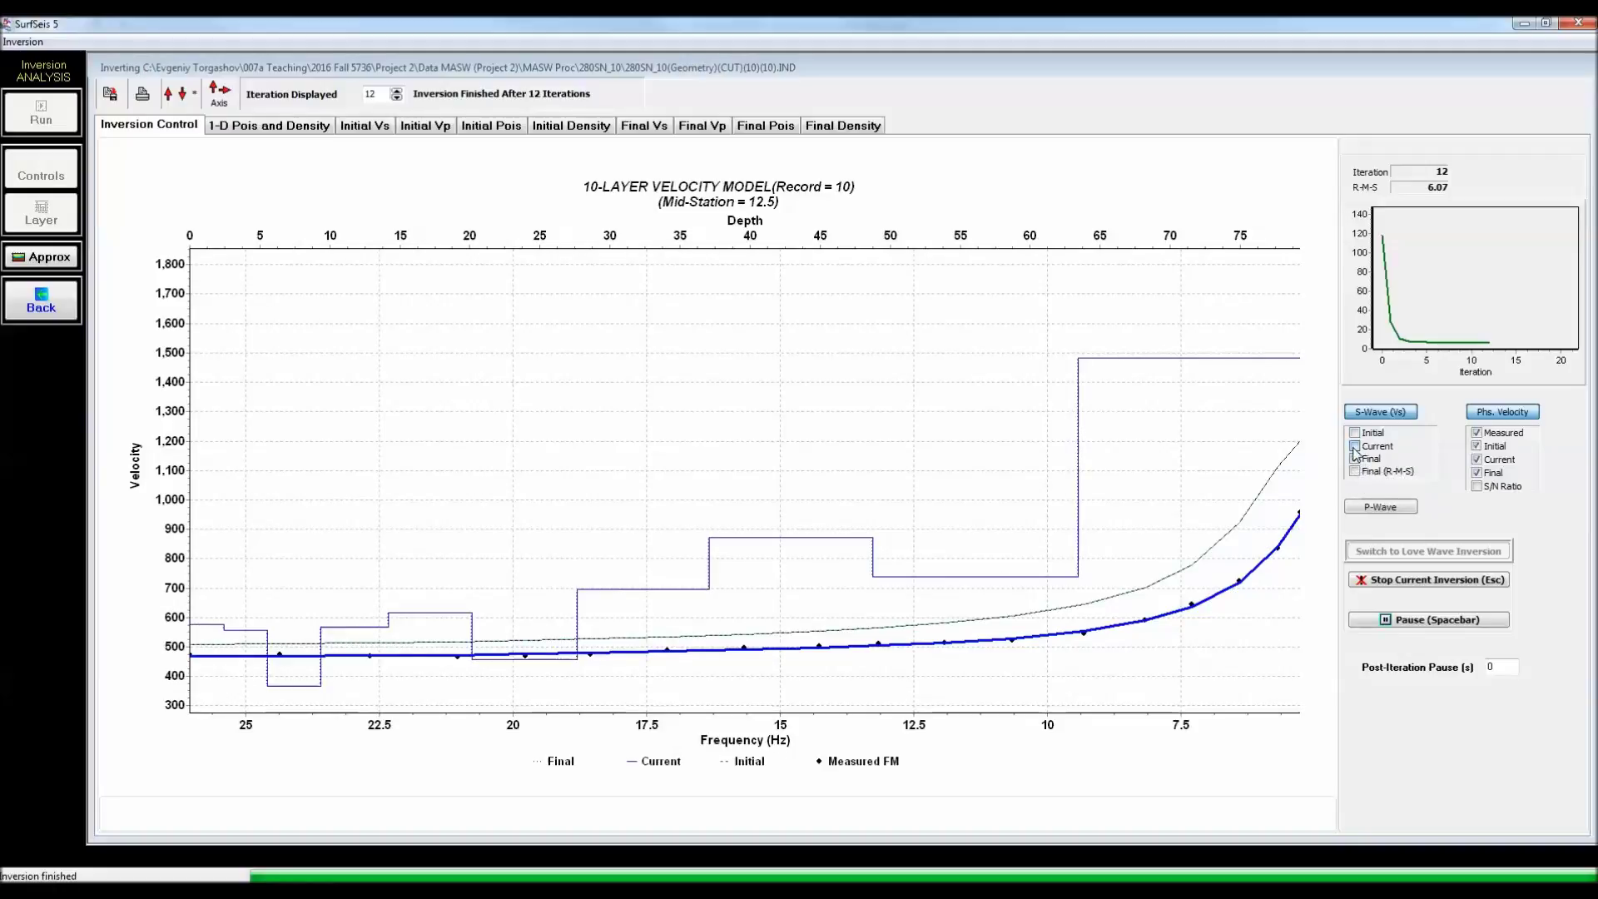
click(1354, 447)
click(1354, 459)
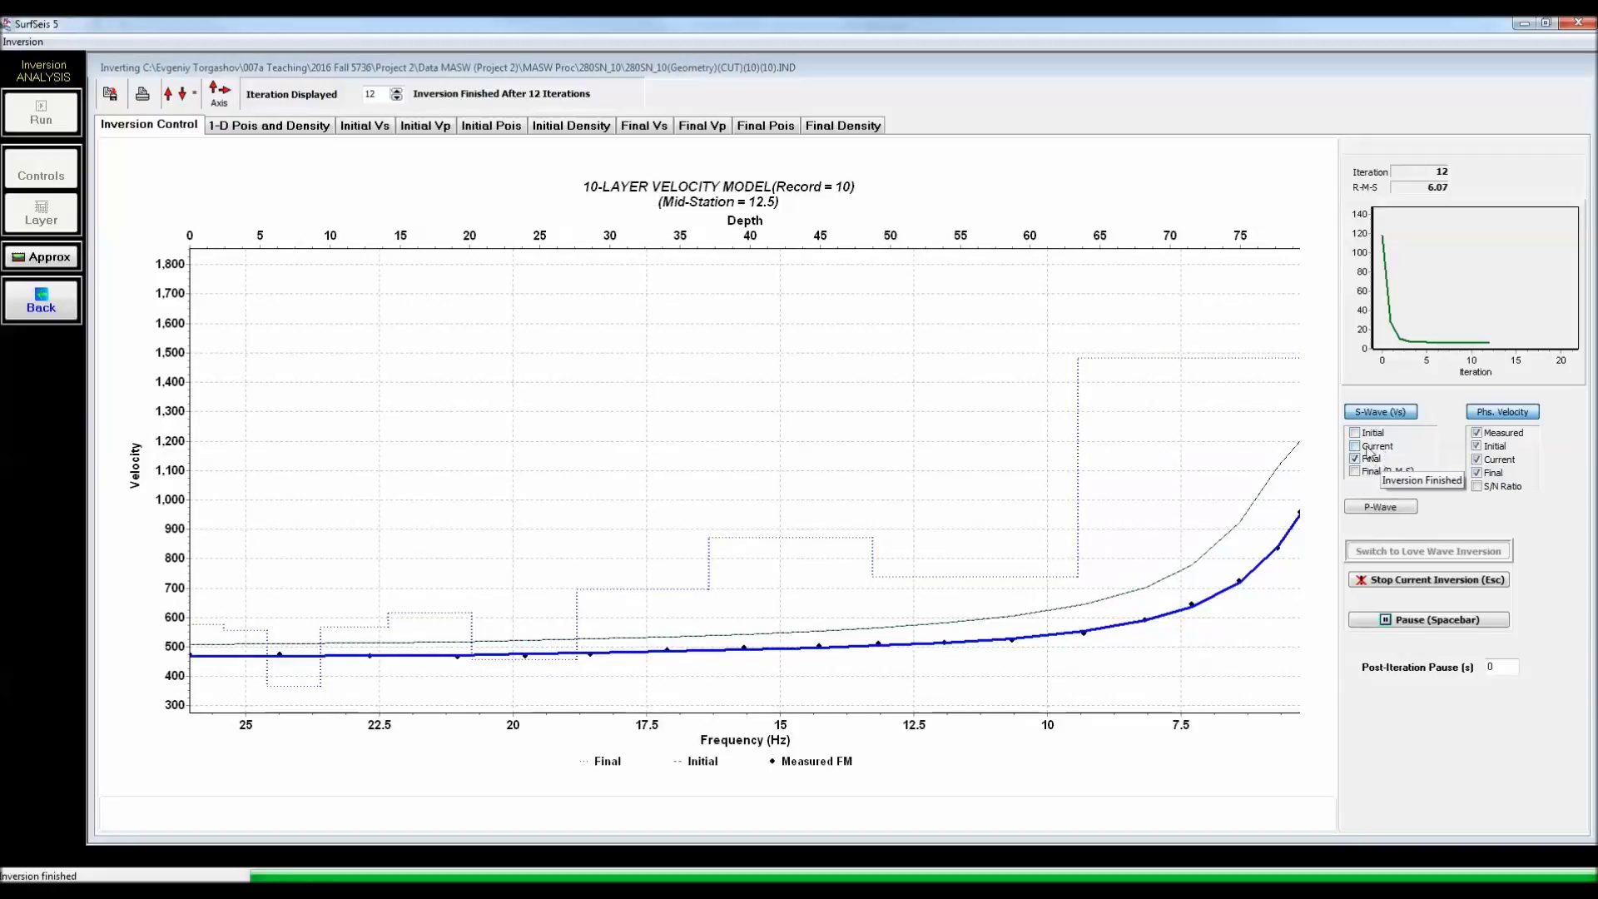
click(1355, 447)
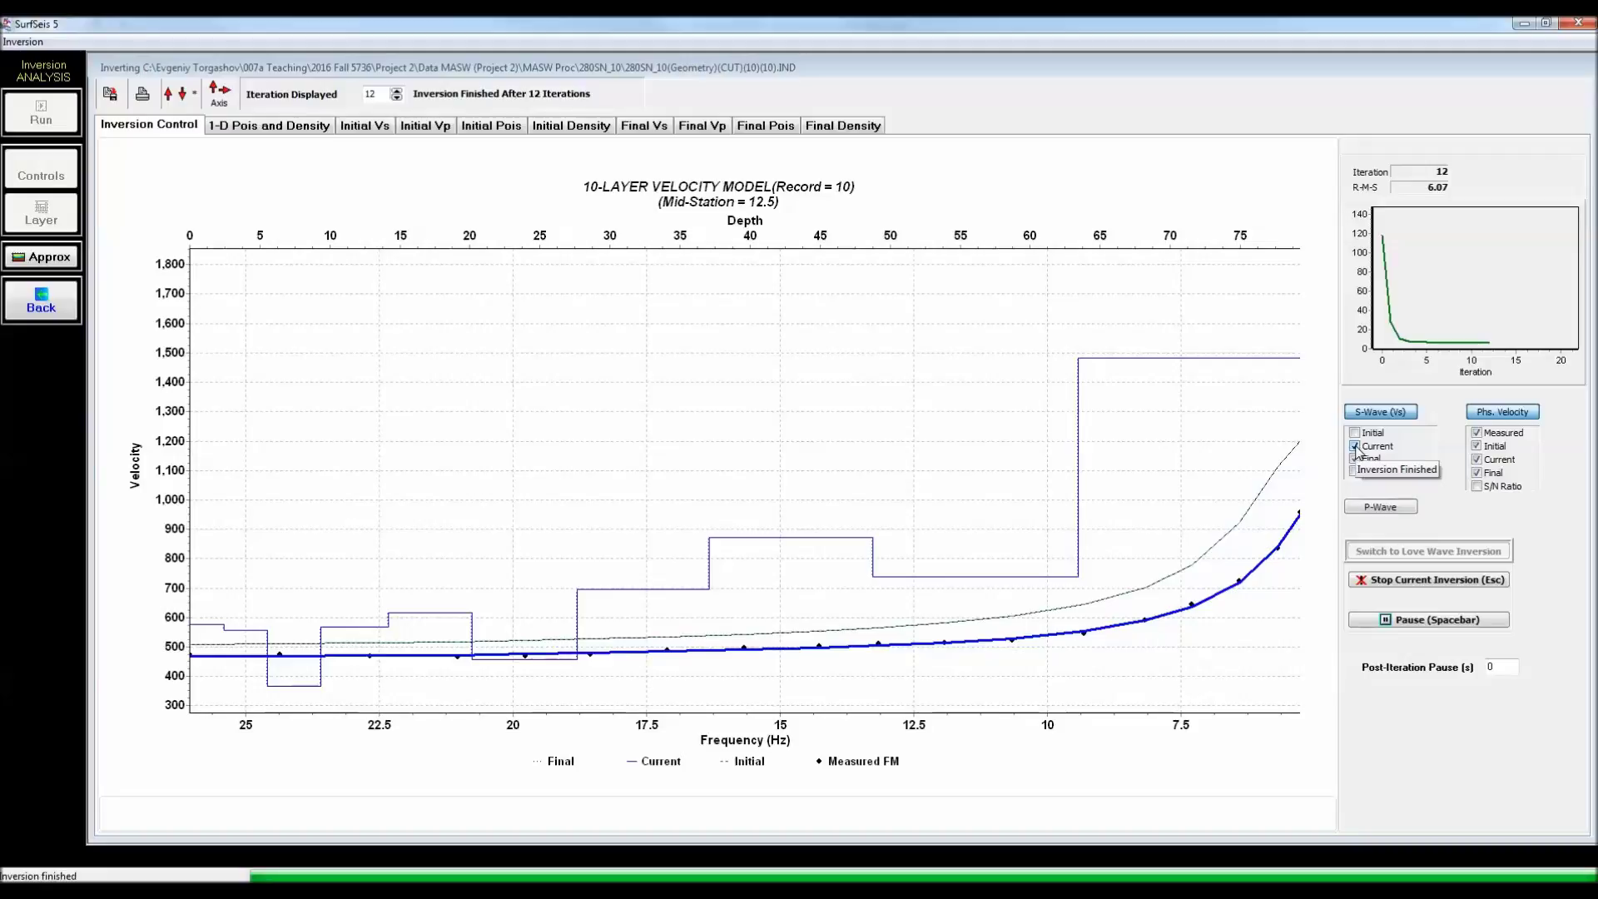
Step: Save the velocity model image as the bitmap 280SN_10(Geometry)(CUT)(10)(Vel).BMP and leave the inversion analysis
click(119, 100)
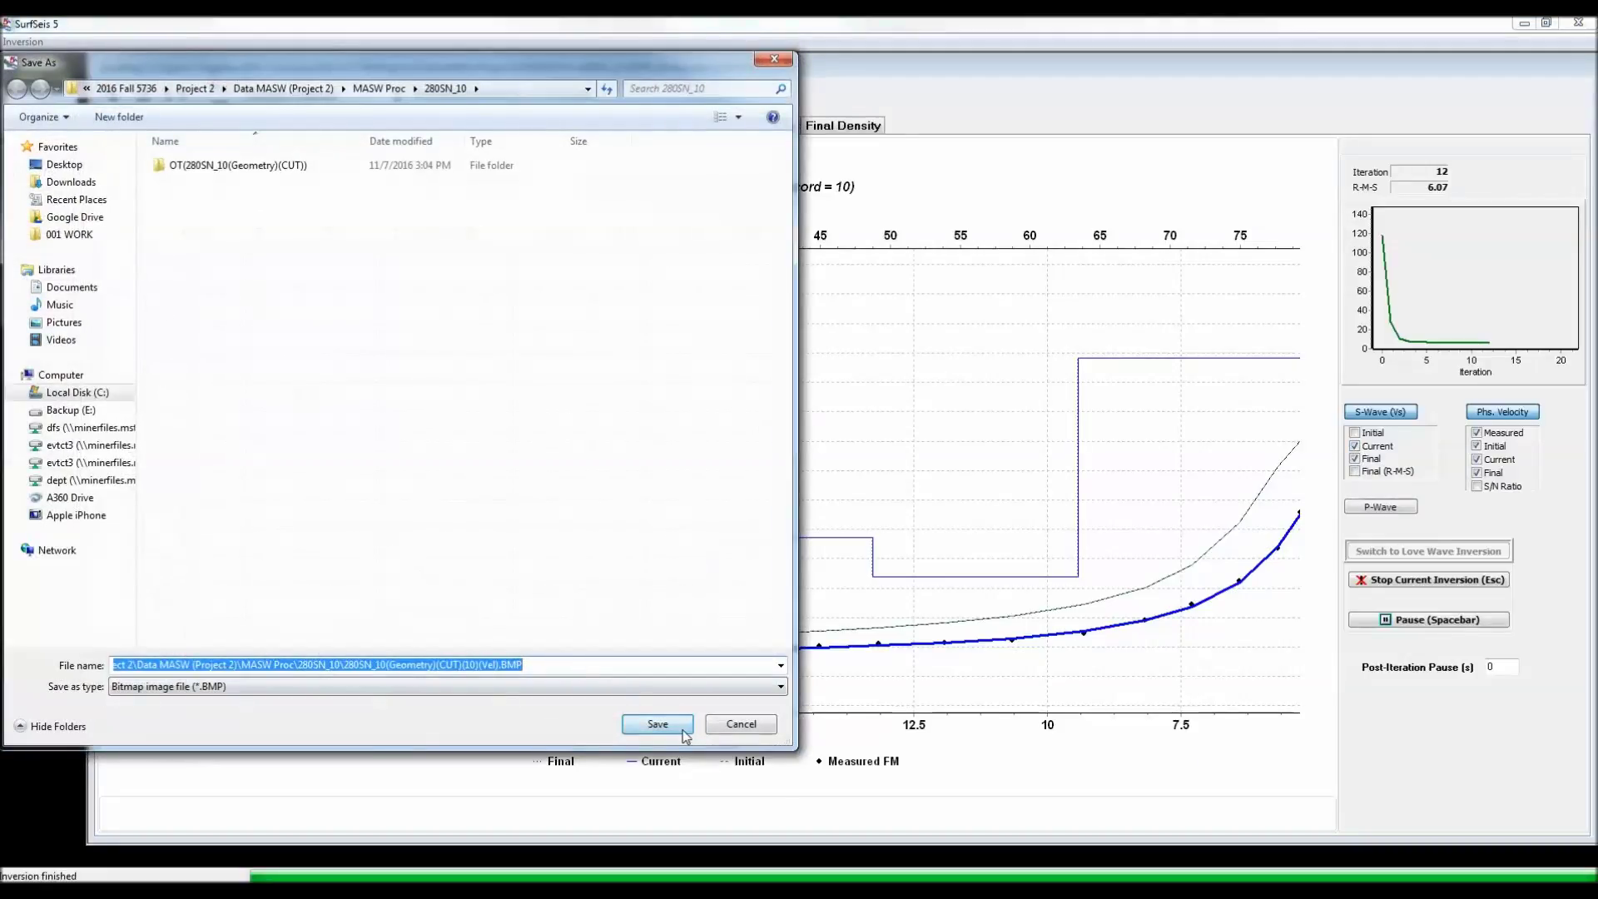
click(658, 724)
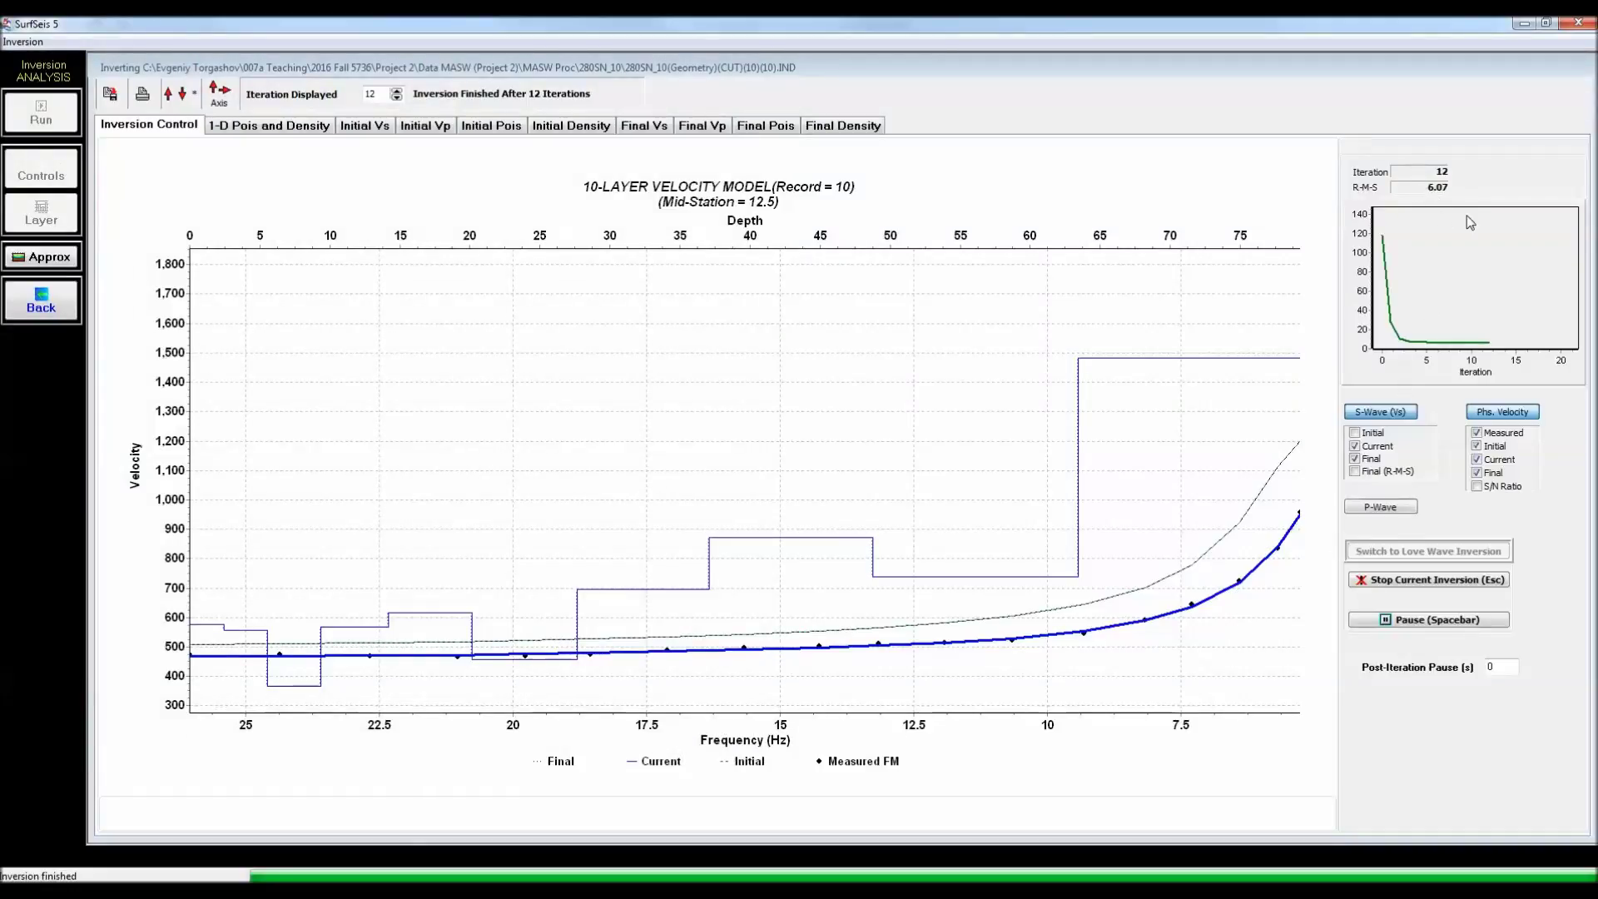
click(41, 310)
Step: Open the dispersion curve 280SN_10(Geometry)(CUT)(10).DC in the dispersion curve display for editing
click(100, 43)
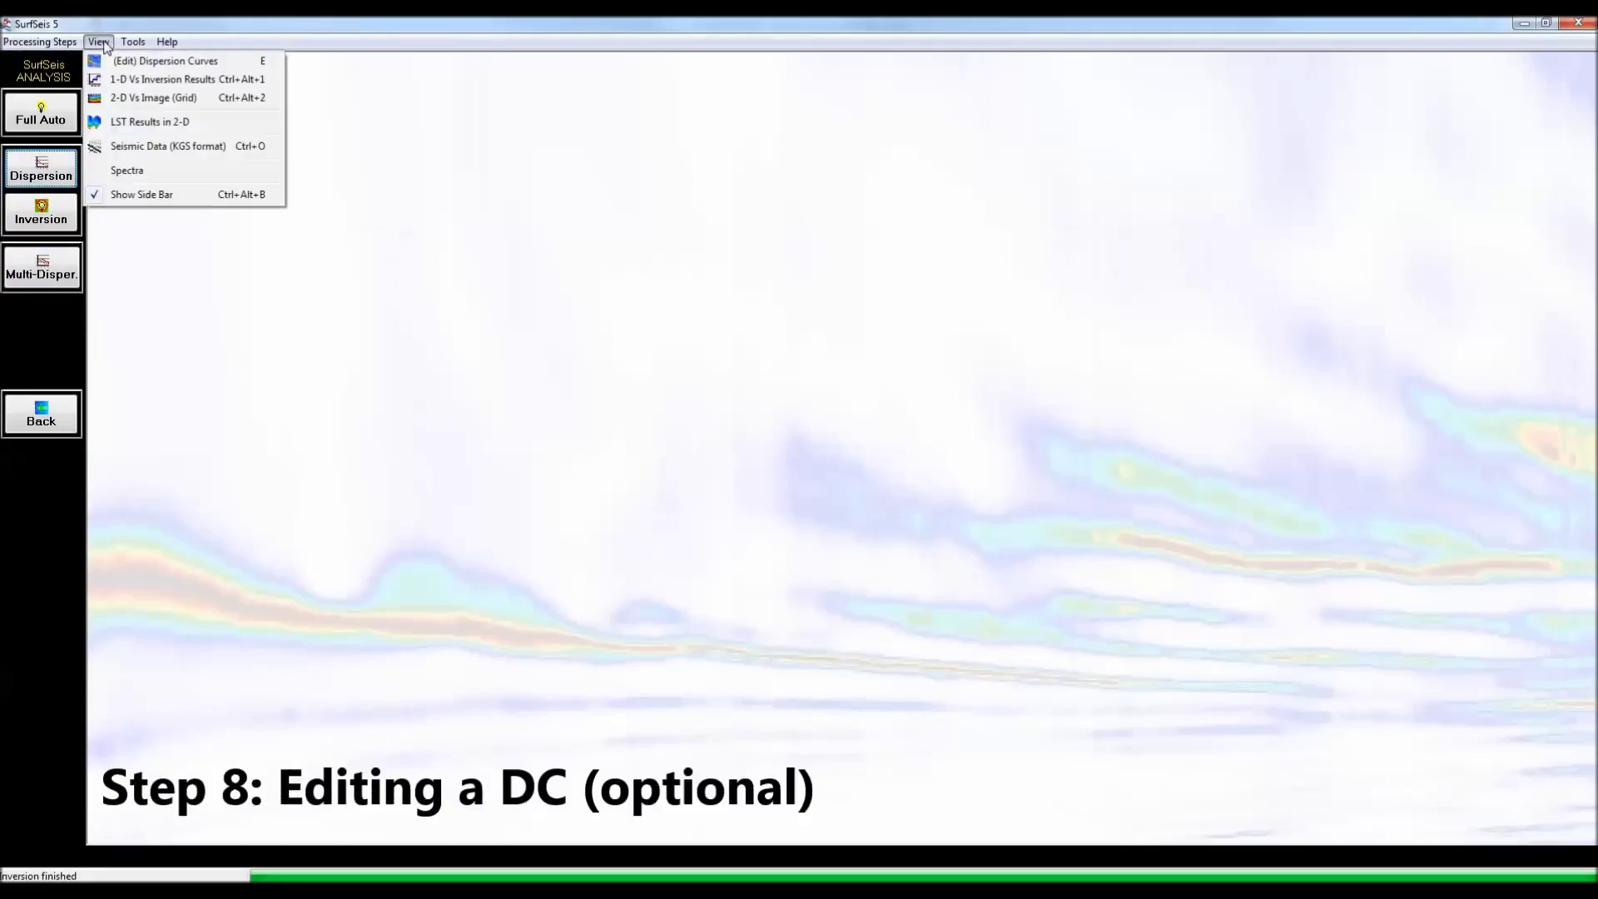
click(117, 61)
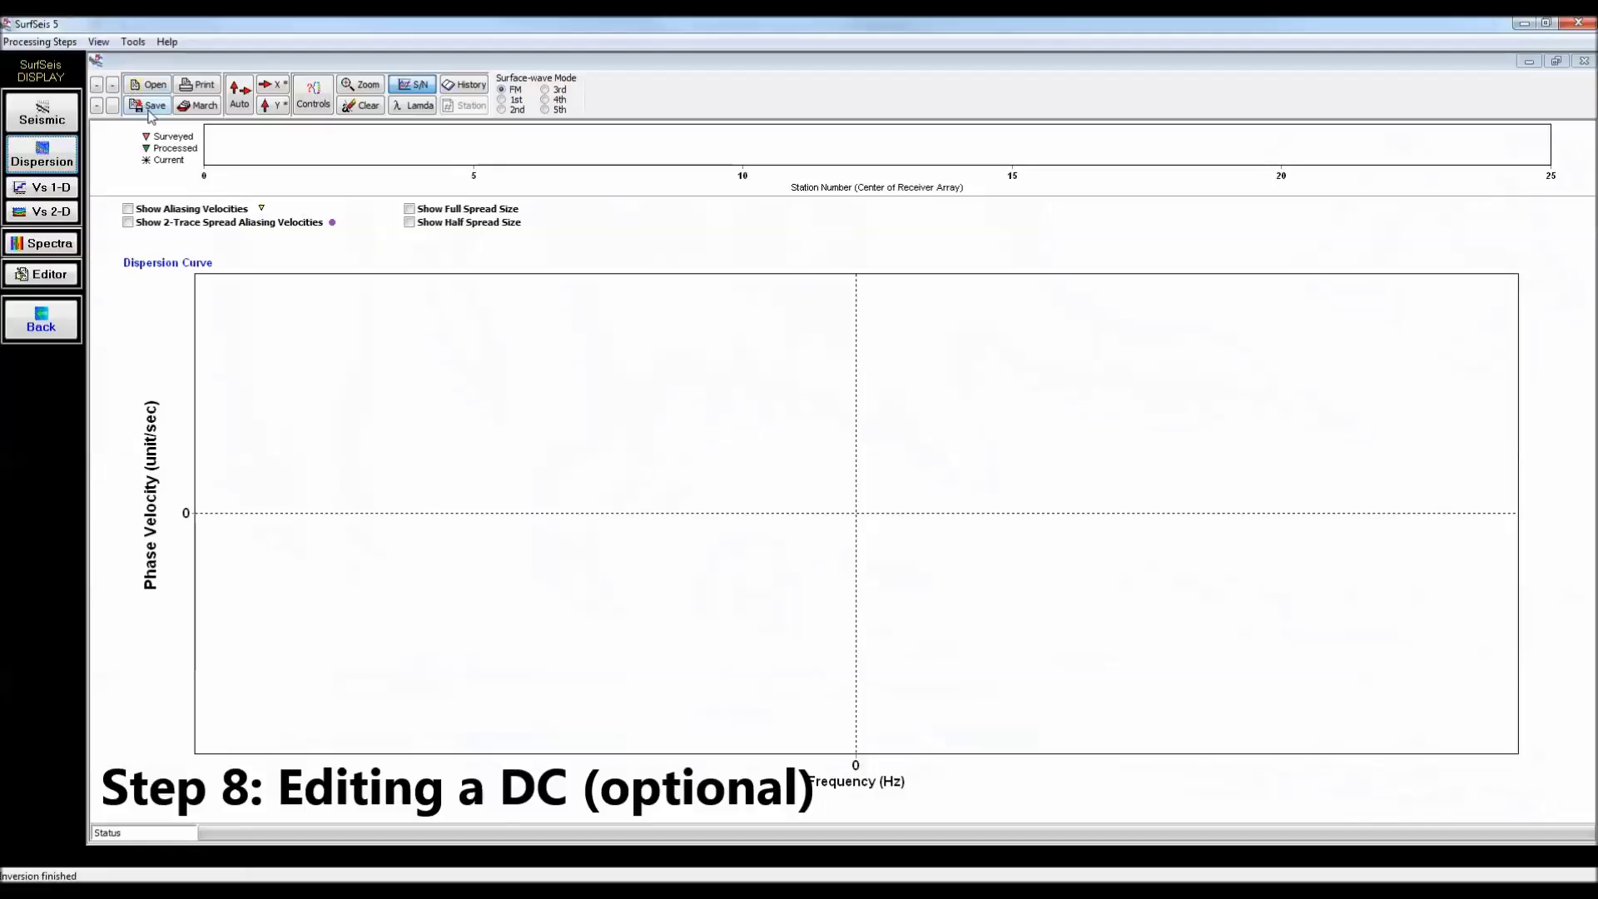
click(150, 84)
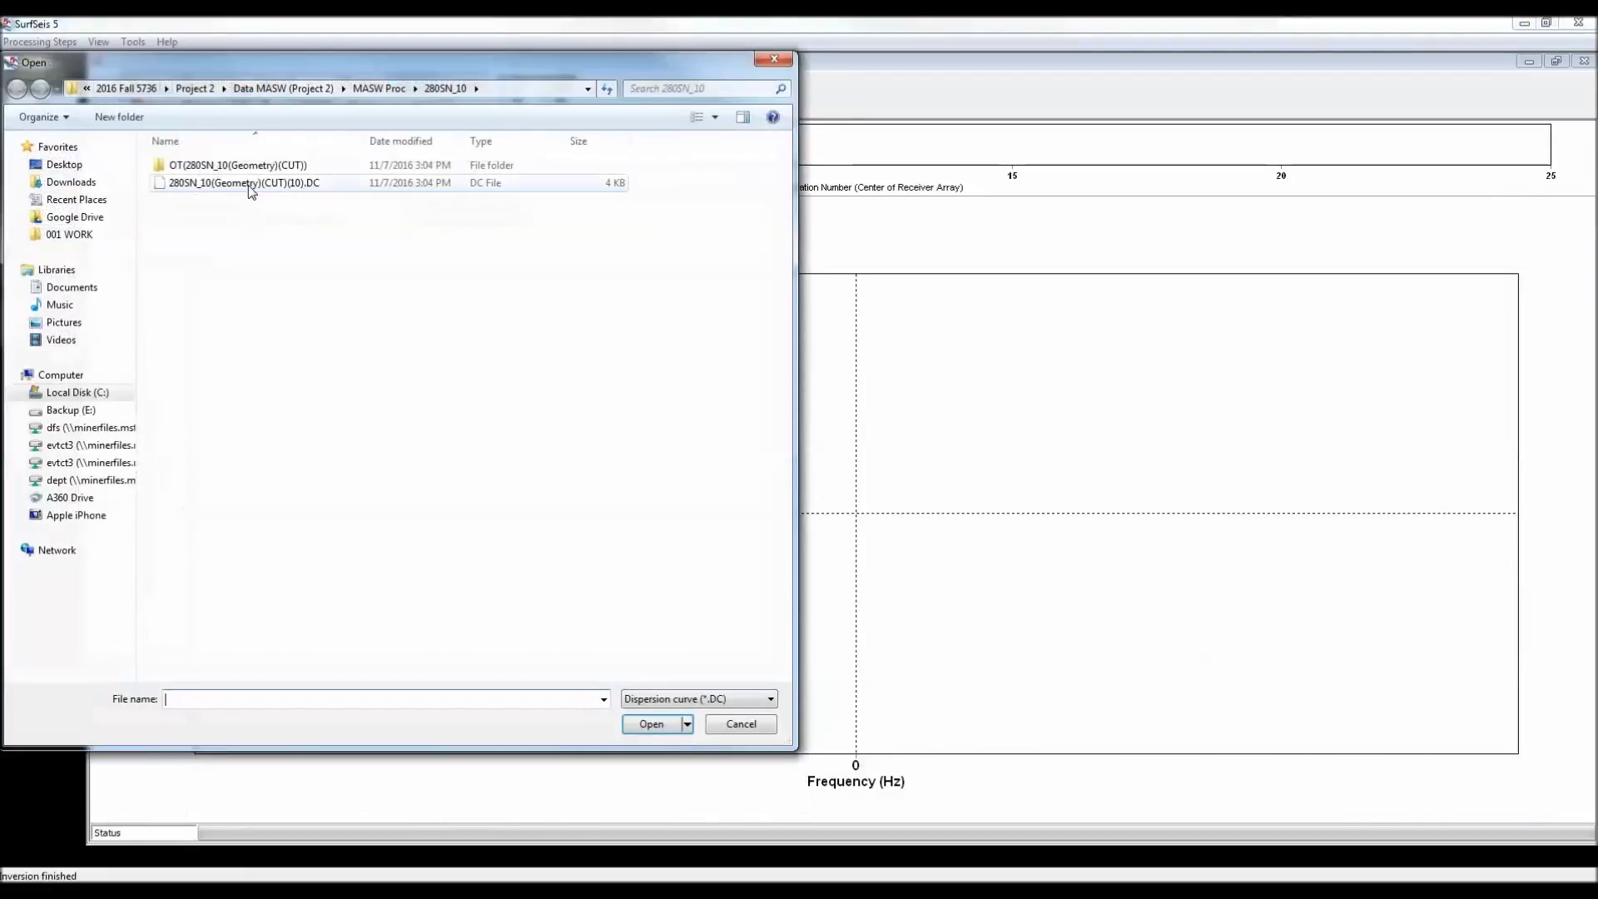
click(250, 191)
click(651, 723)
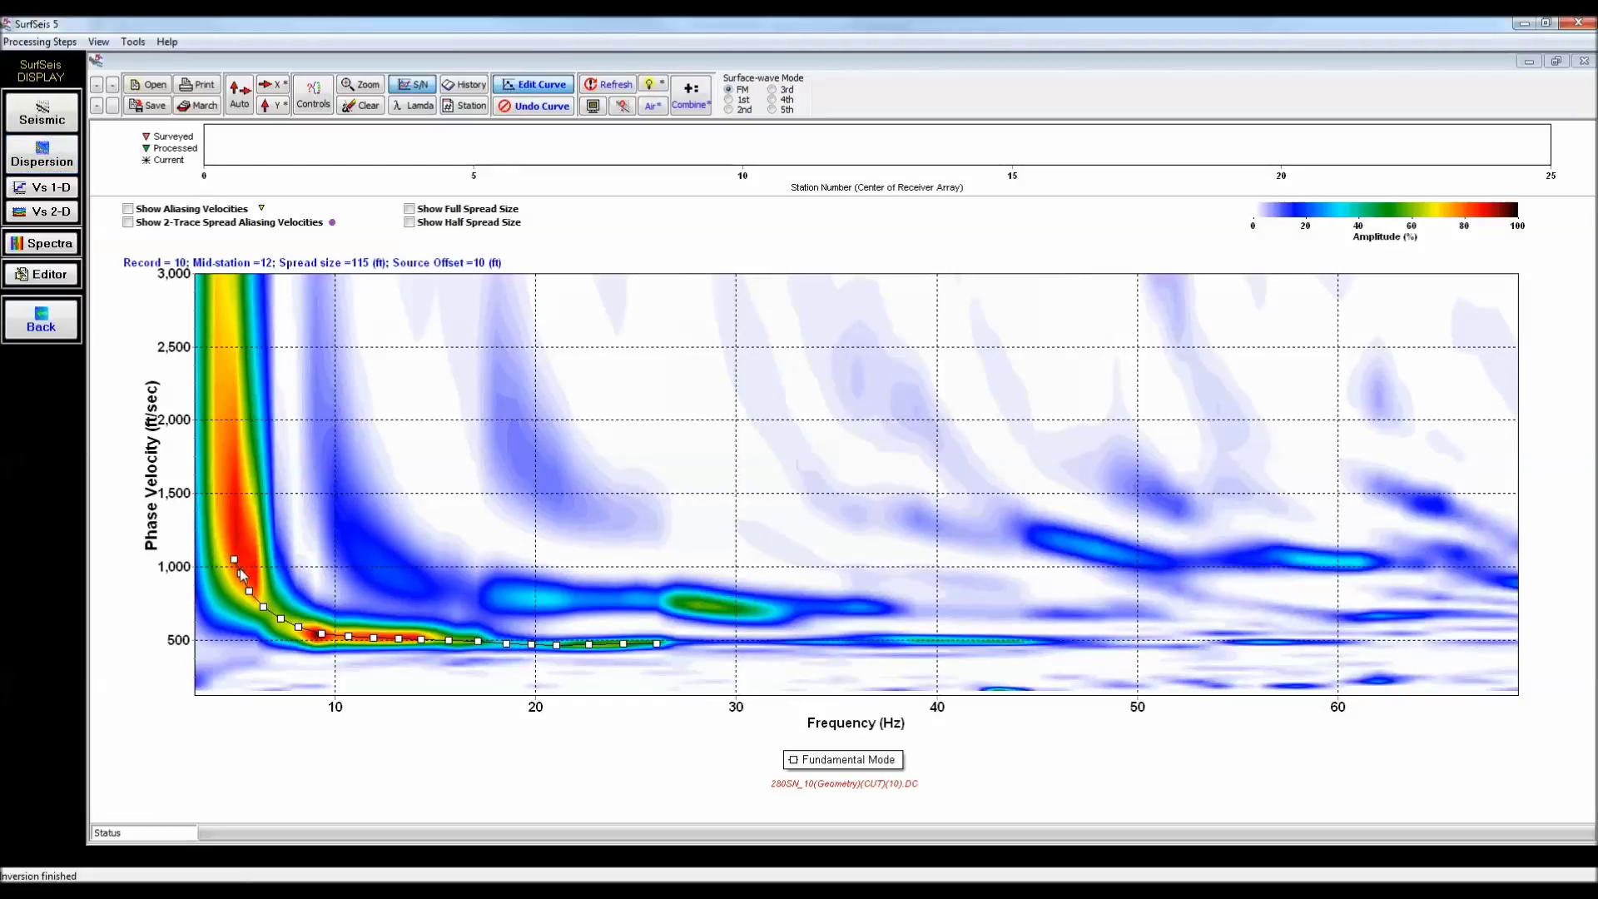
Step: Raise the fundamental-mode curve's lowest-frequency point to about 1,100 ft/sec and save the edited dispersion curve over 280SN_10(Geometry)(CUT)(10).DC
click(234, 548)
click(235, 554)
click(148, 105)
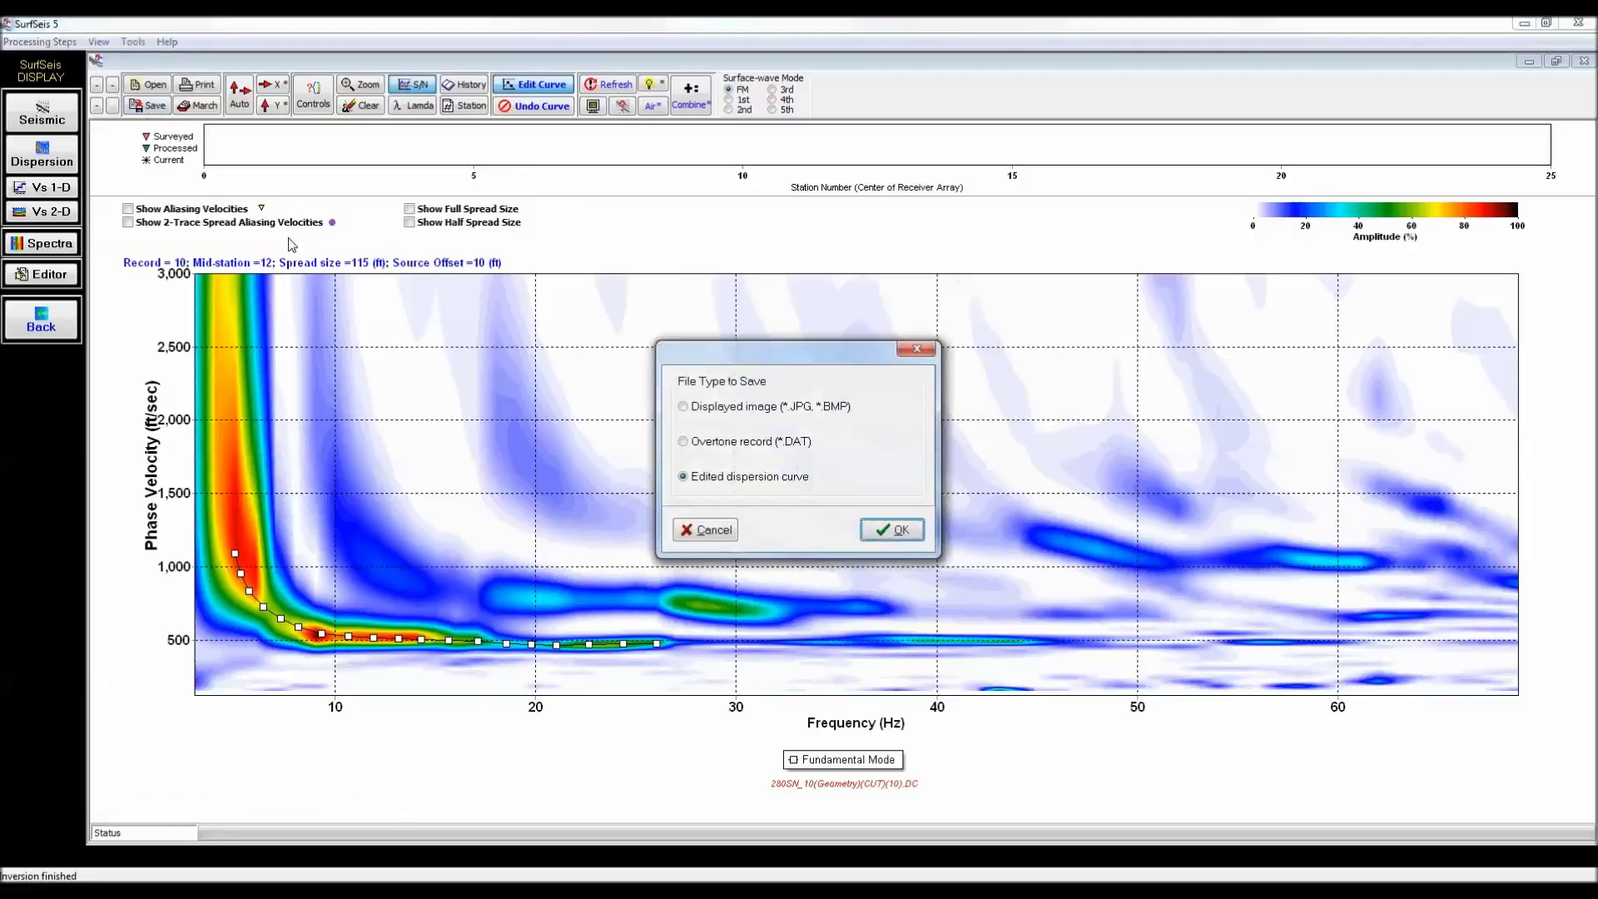
click(891, 530)
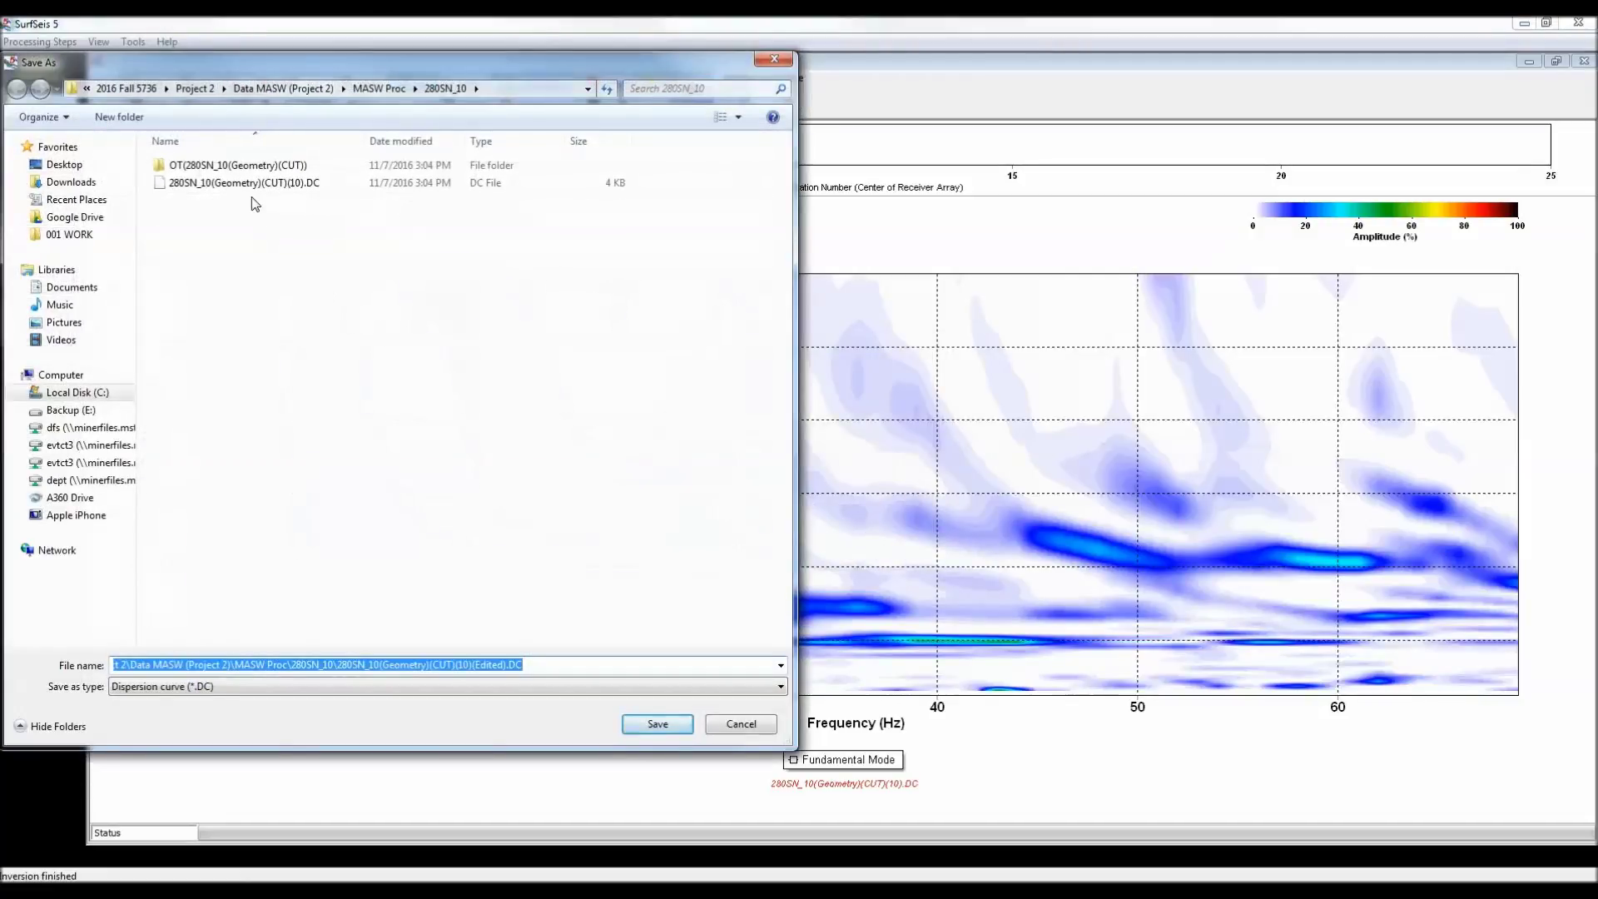
click(246, 184)
click(657, 724)
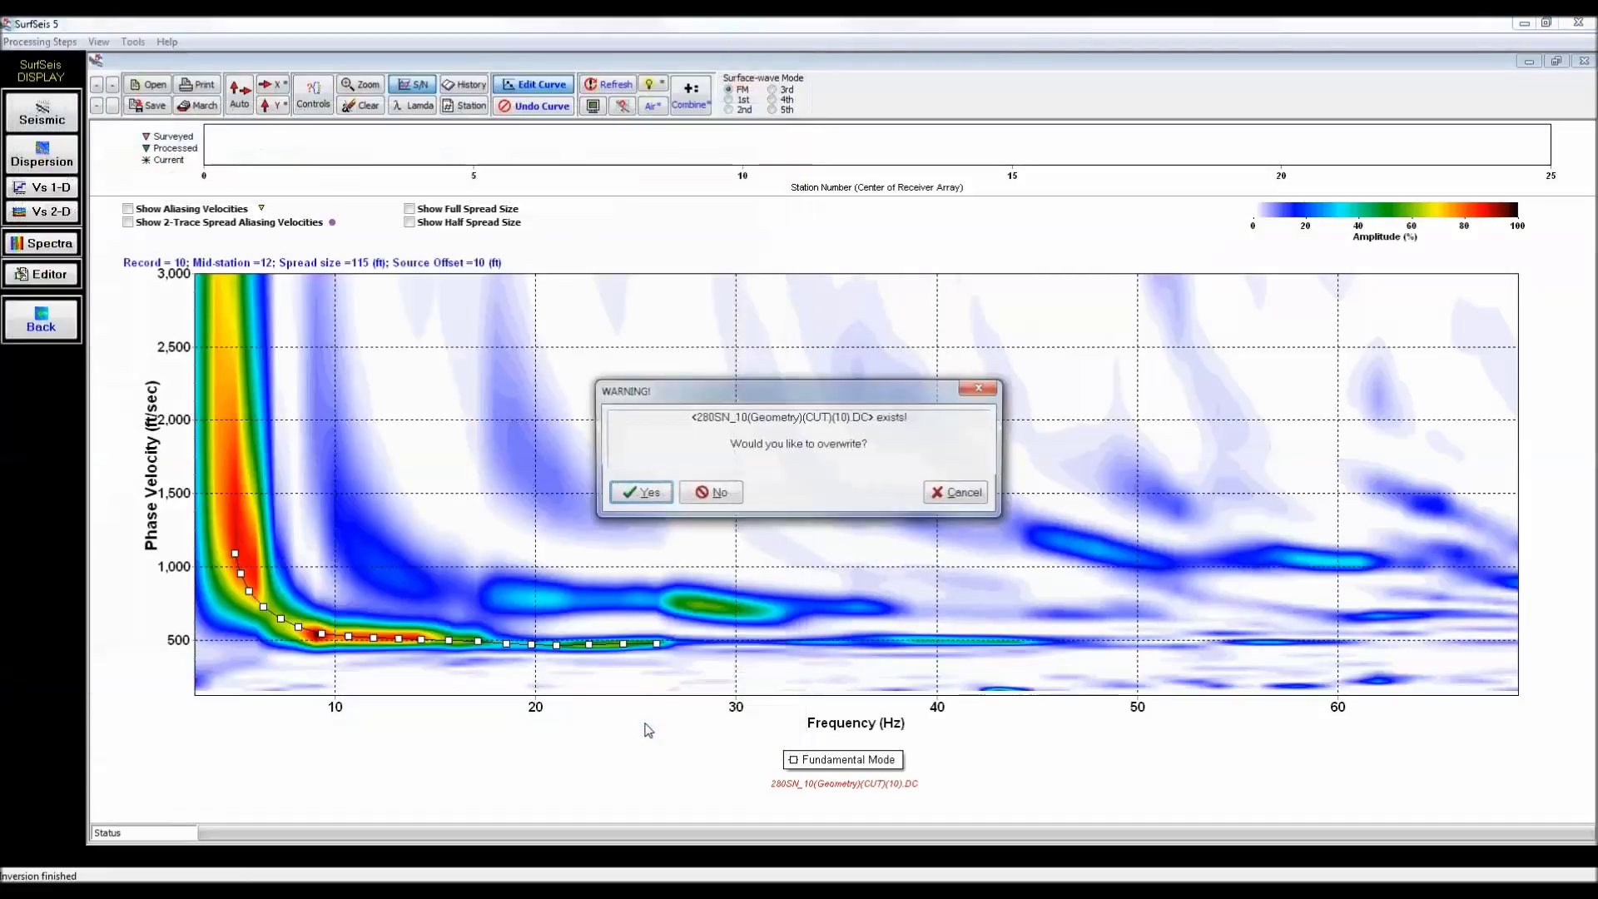
click(646, 496)
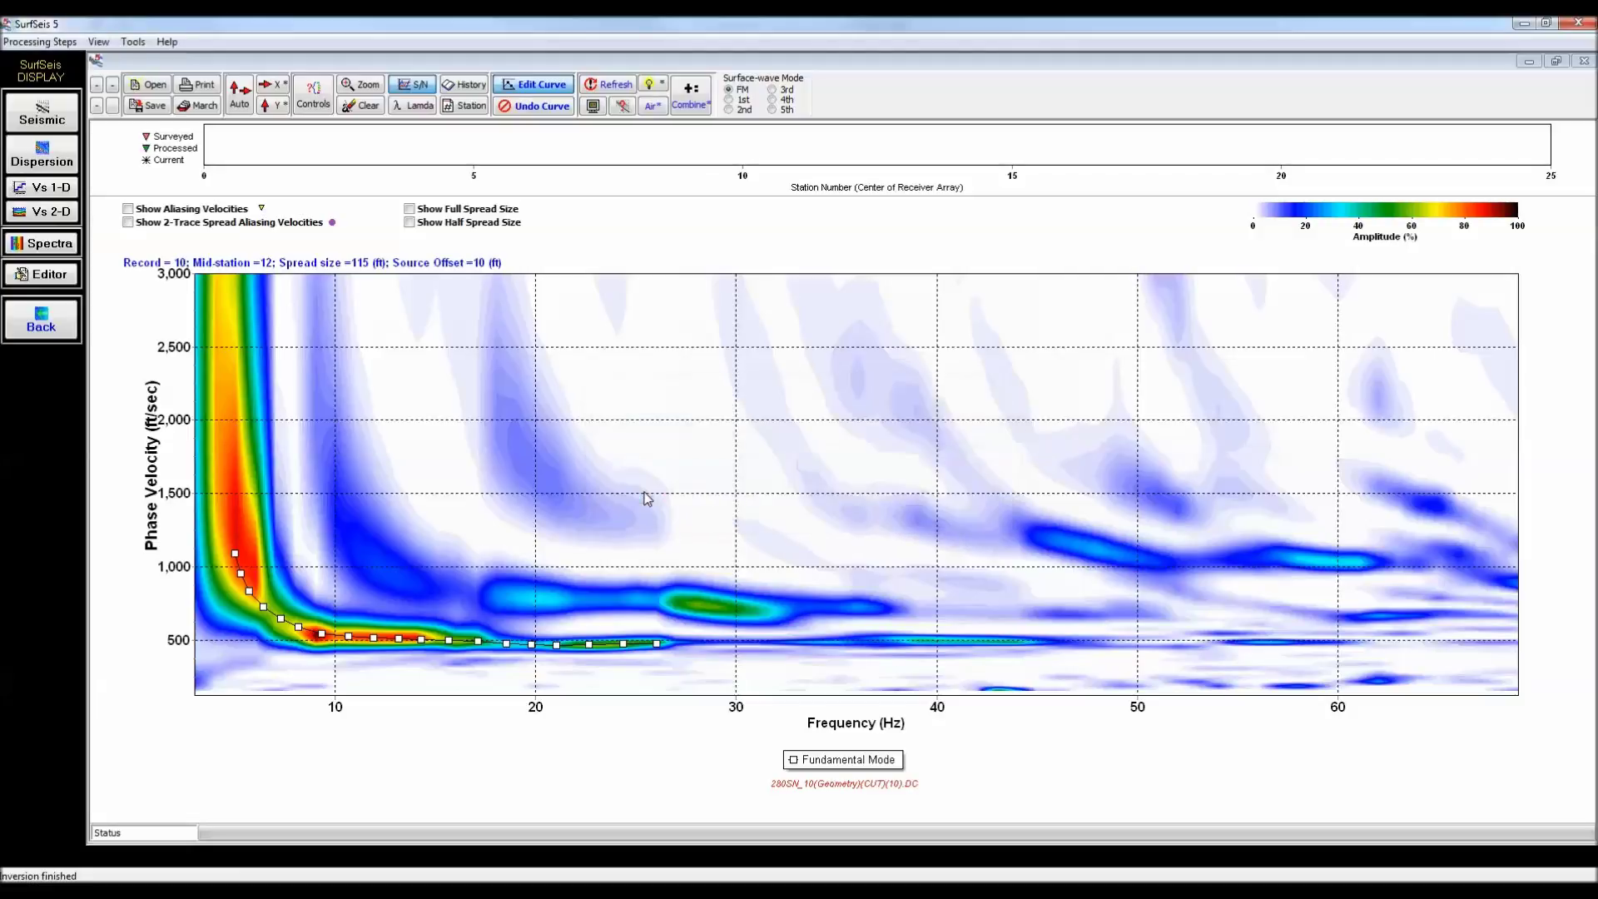
Step: Leave the dispersion display, load 280SN_10(Geometry)(CUT)(10).DC into the inversion analysis and run the inversion
click(41, 320)
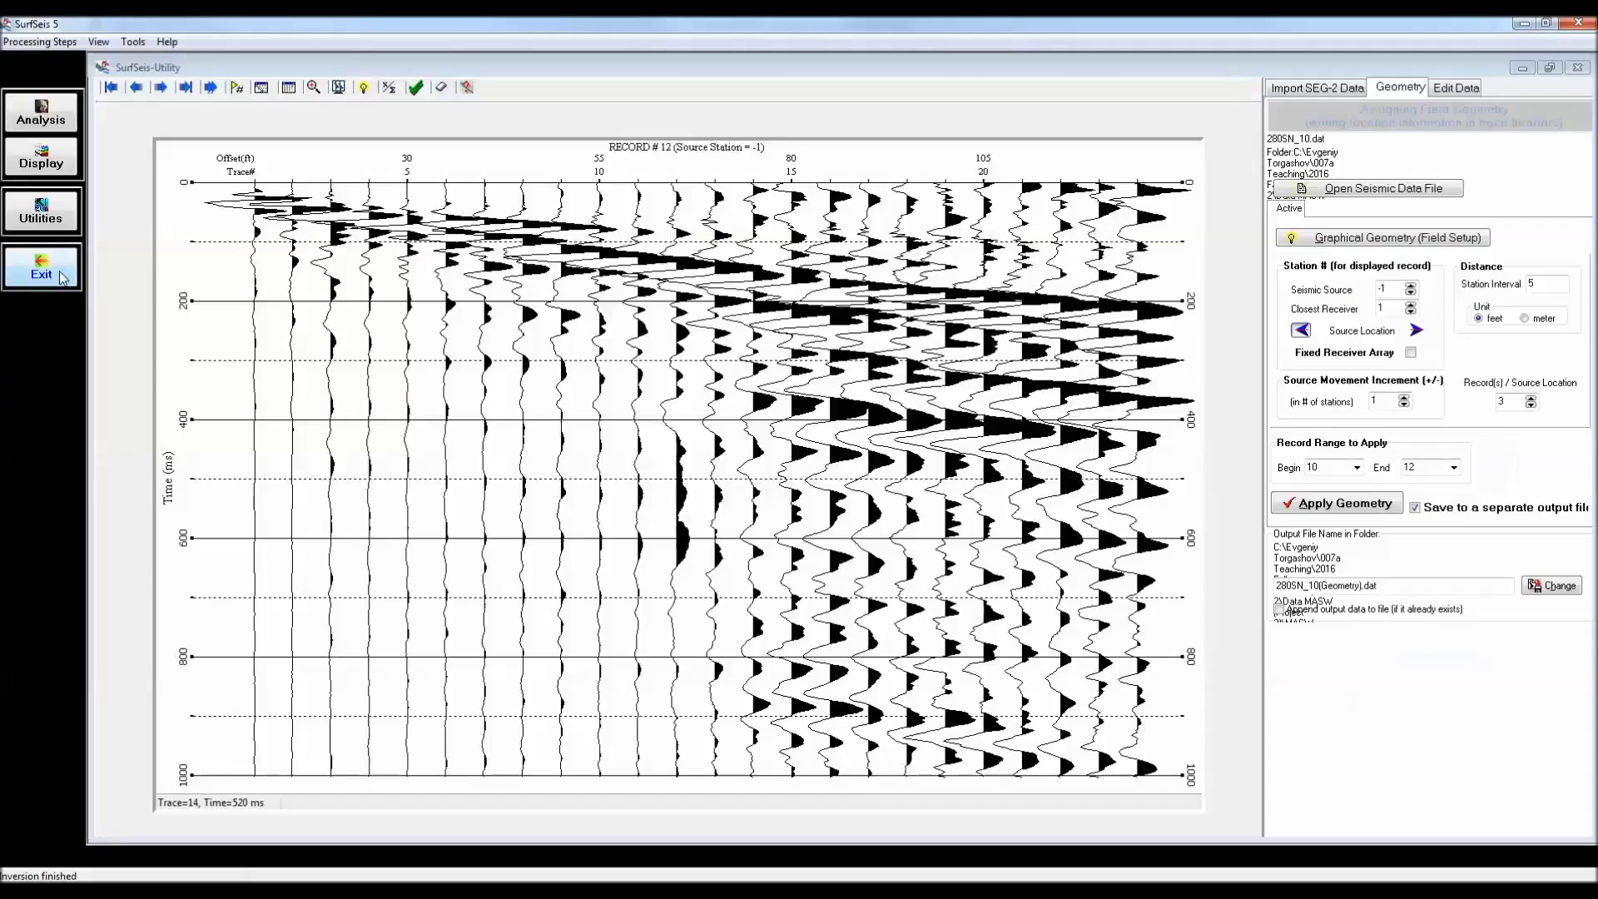
click(48, 118)
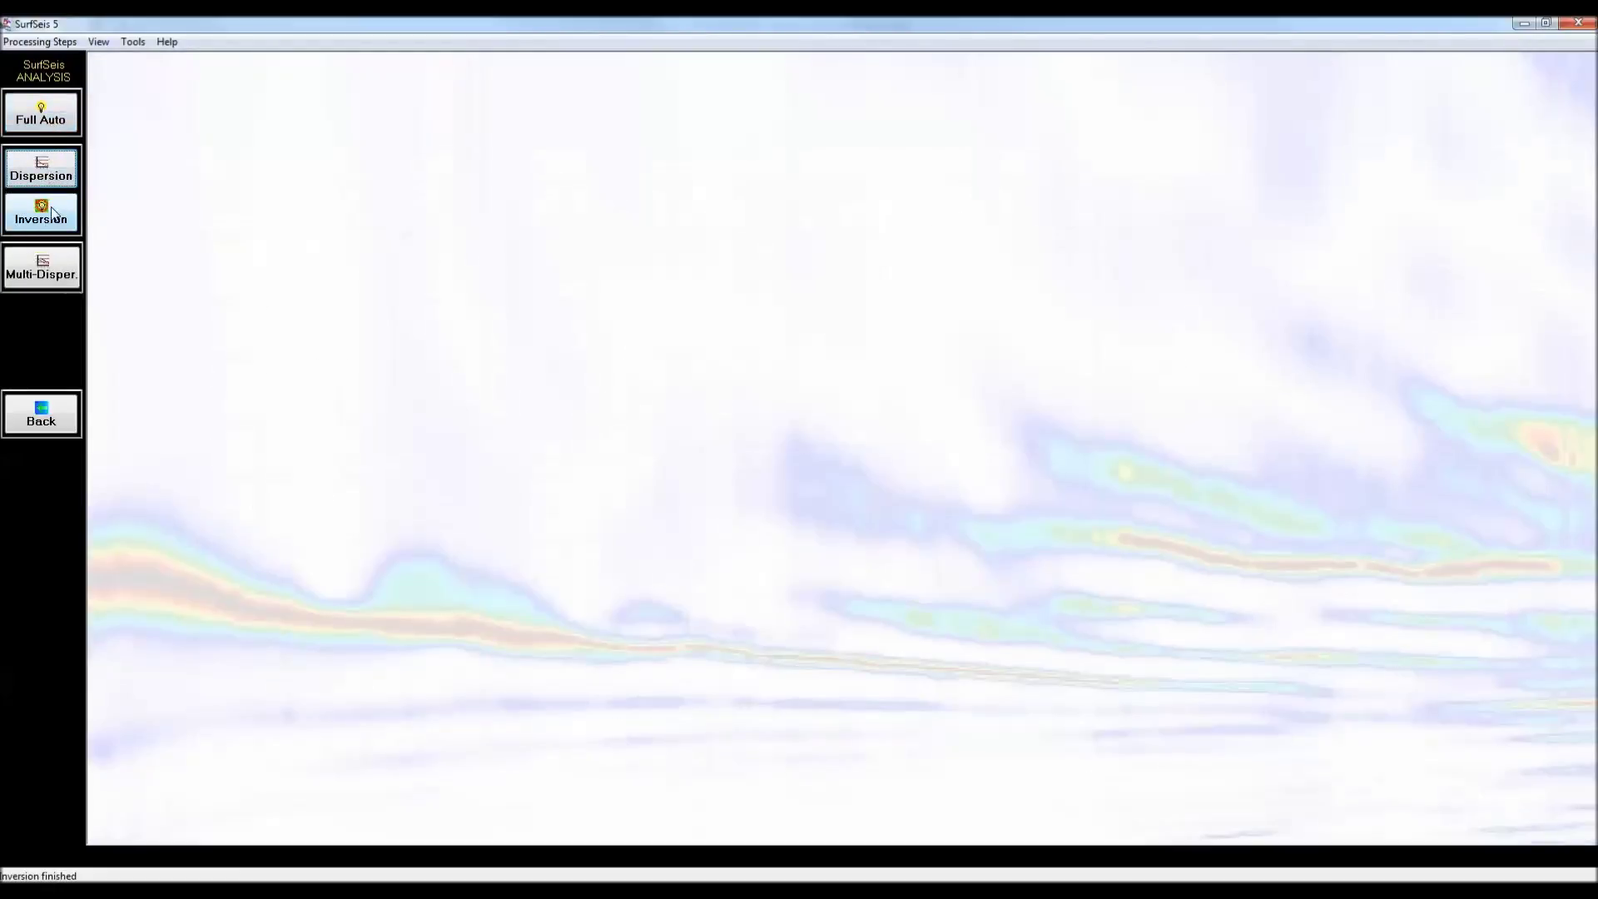
click(53, 213)
click(250, 201)
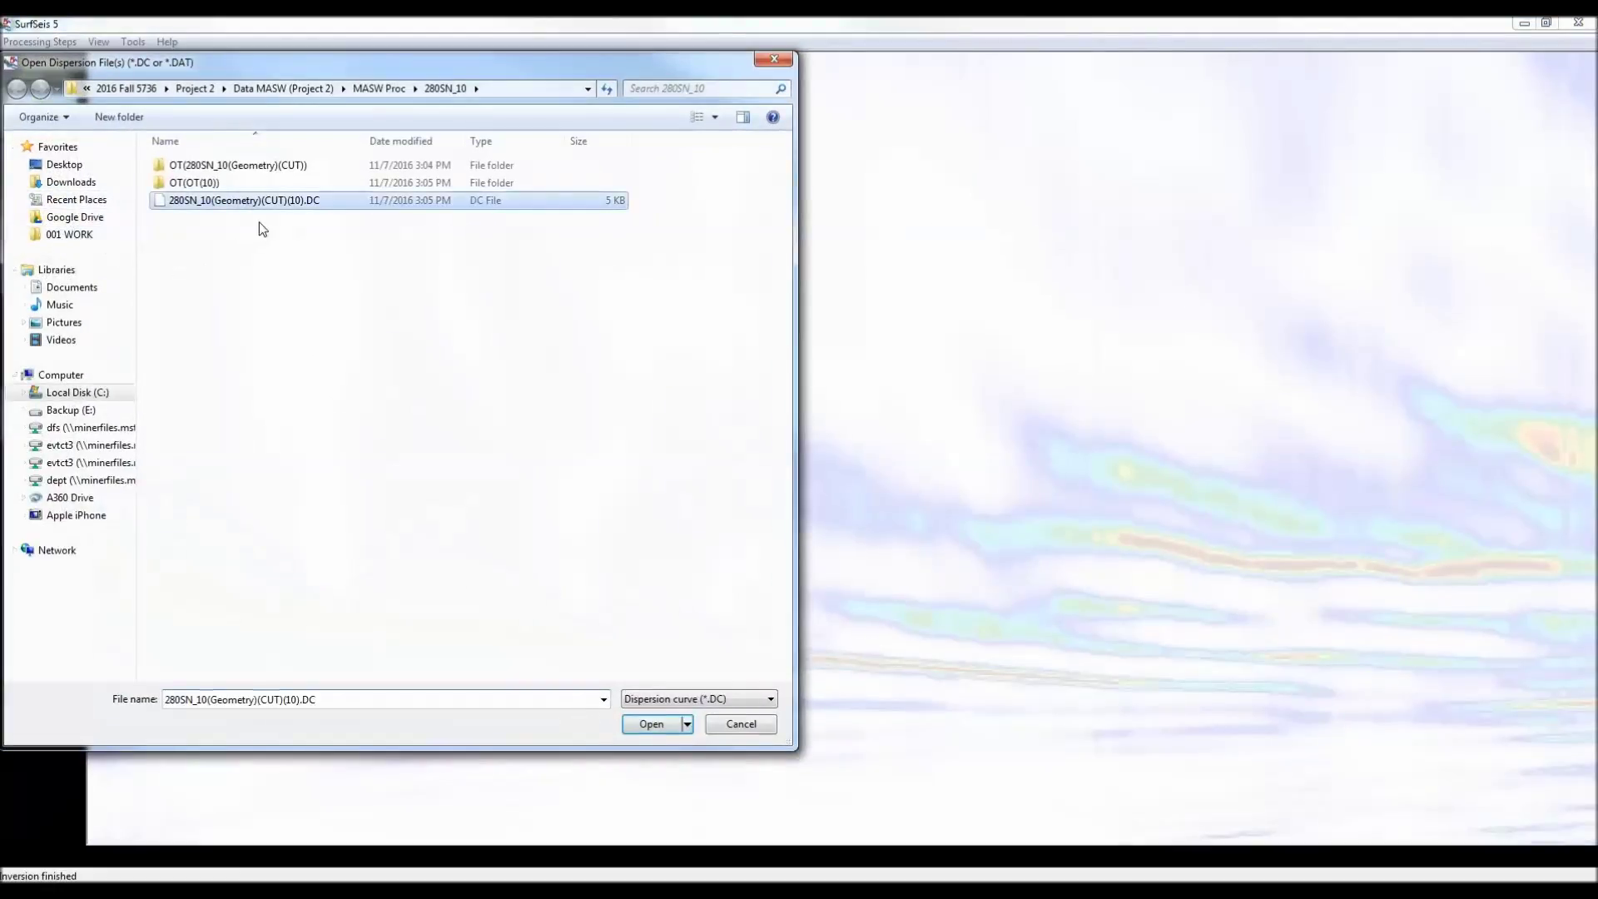
click(662, 724)
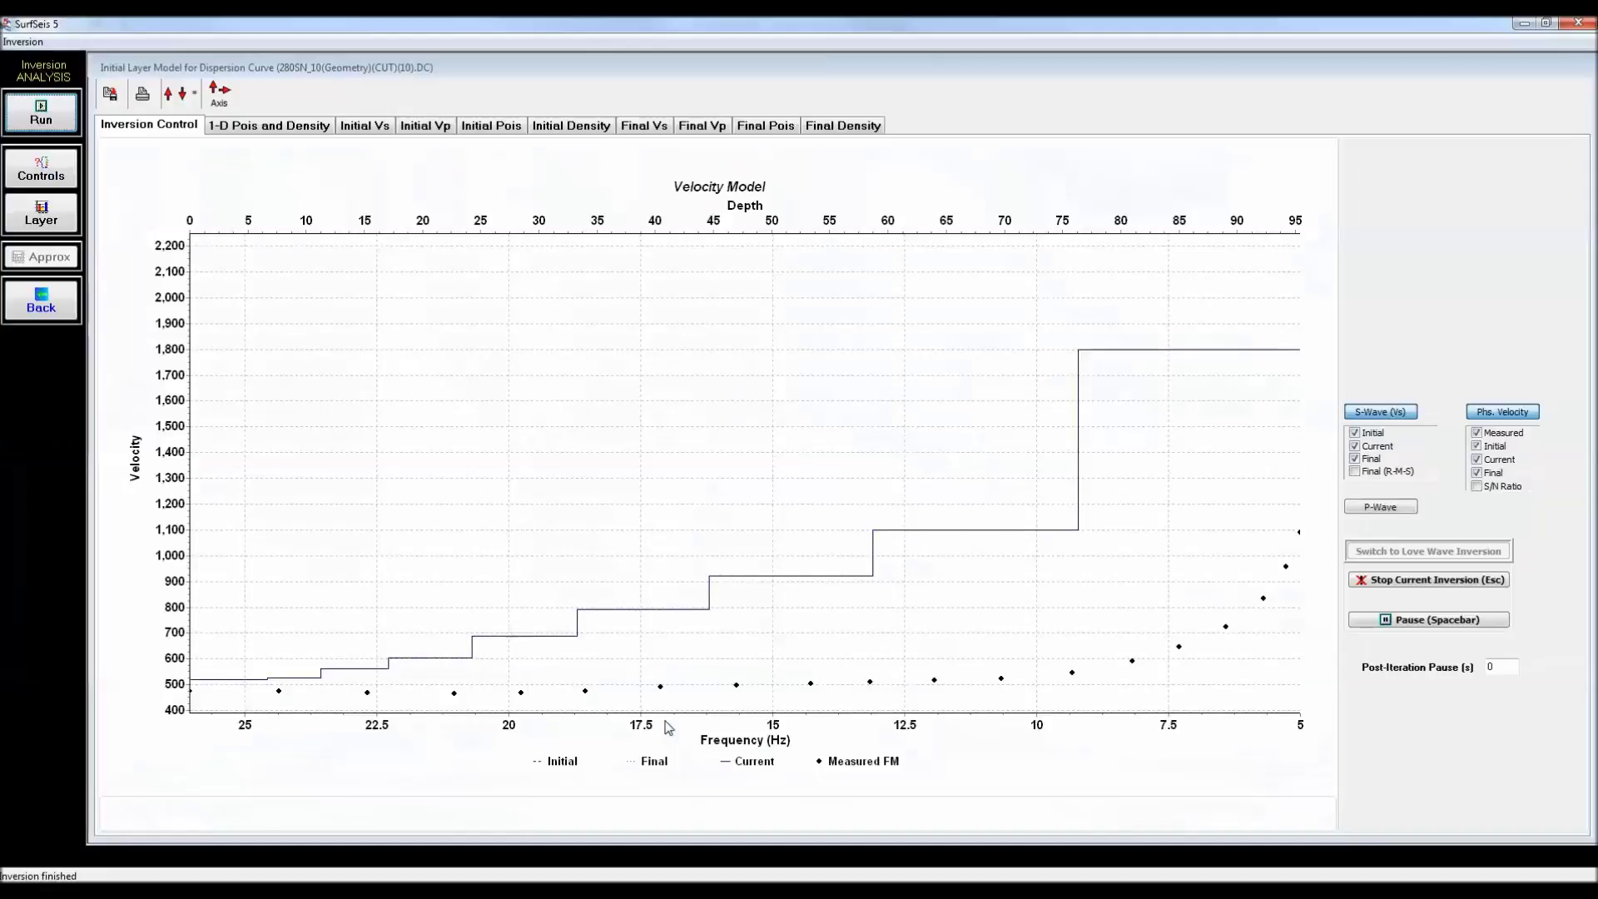
click(41, 113)
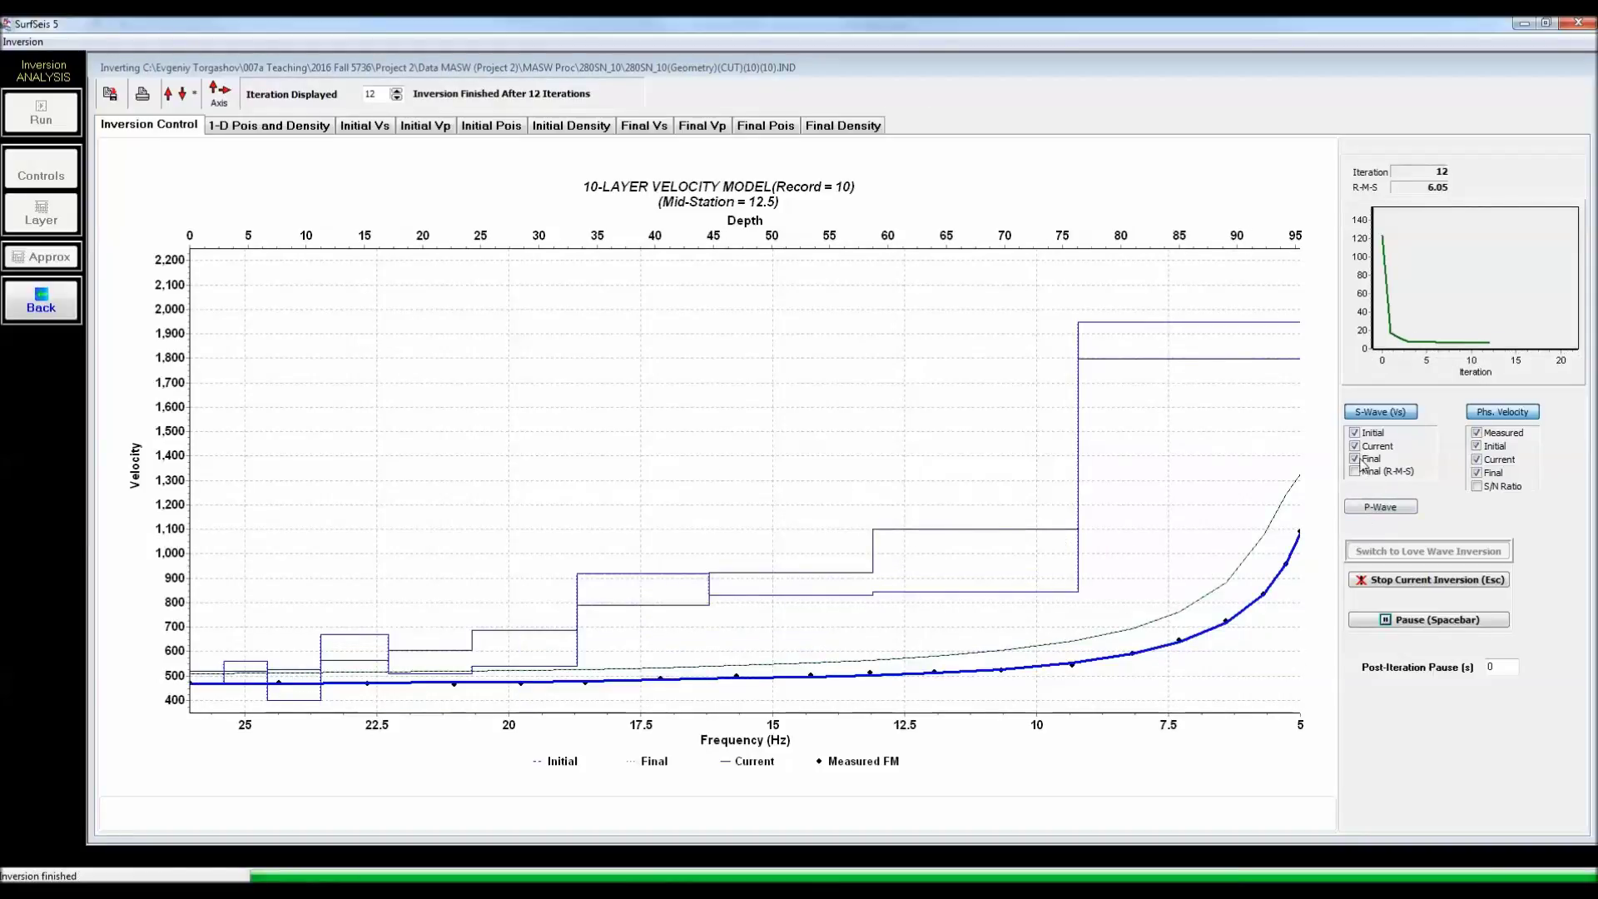
Step: Hide the initial S-wave velocity model and save the plot as the bitmap 280SN_10(Geometry)(CUT)(10)(Vel)2.BMP
click(1354, 433)
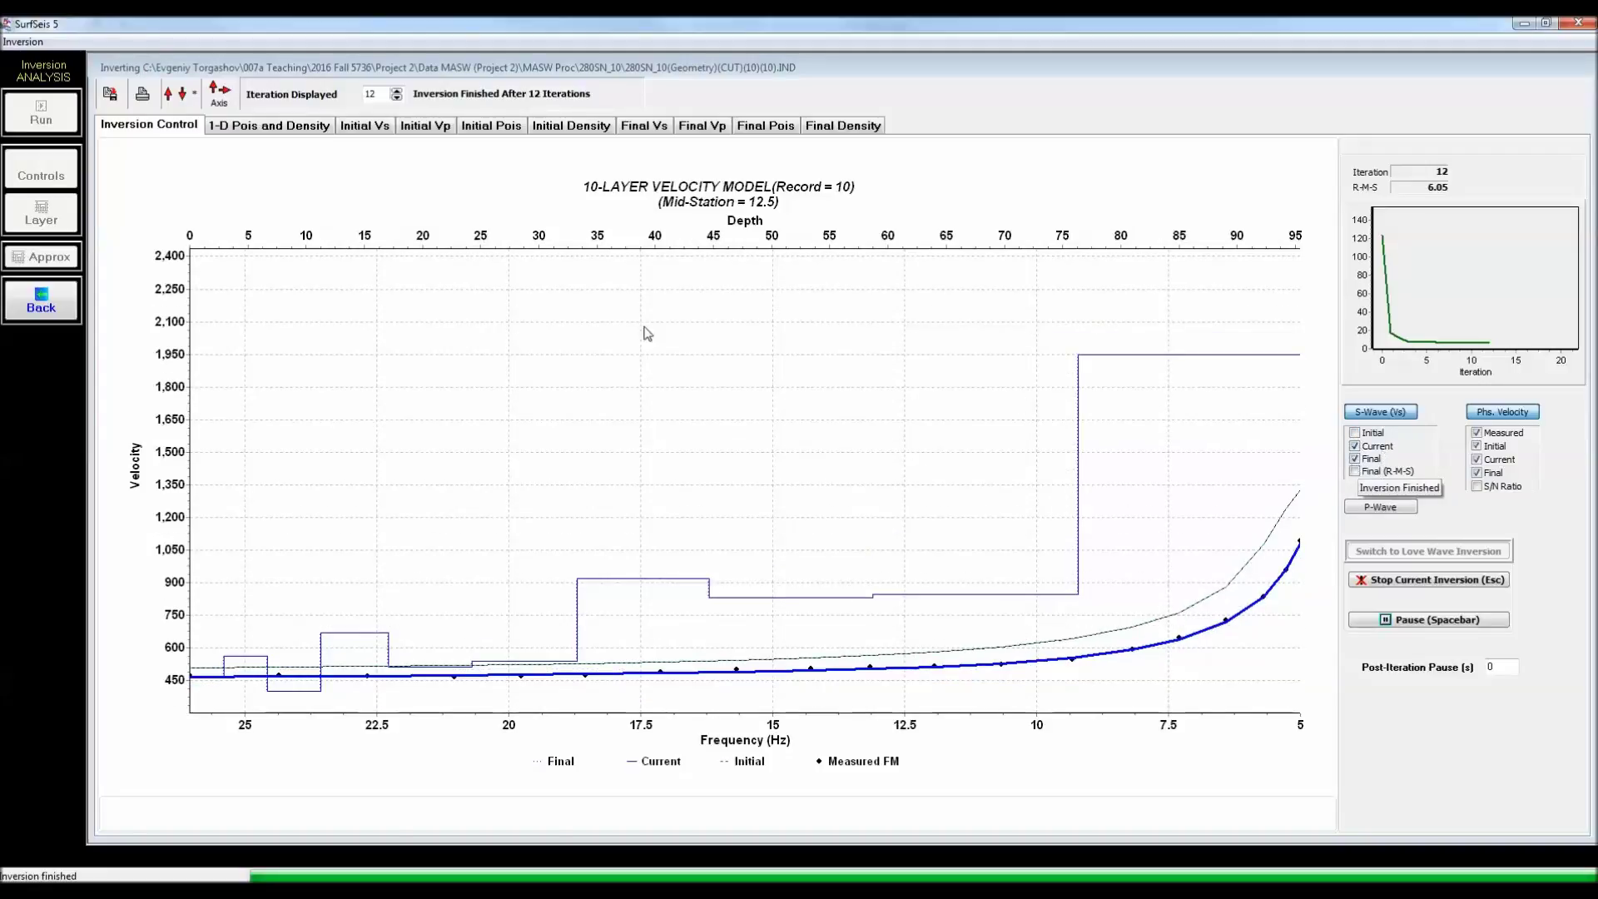
click(122, 106)
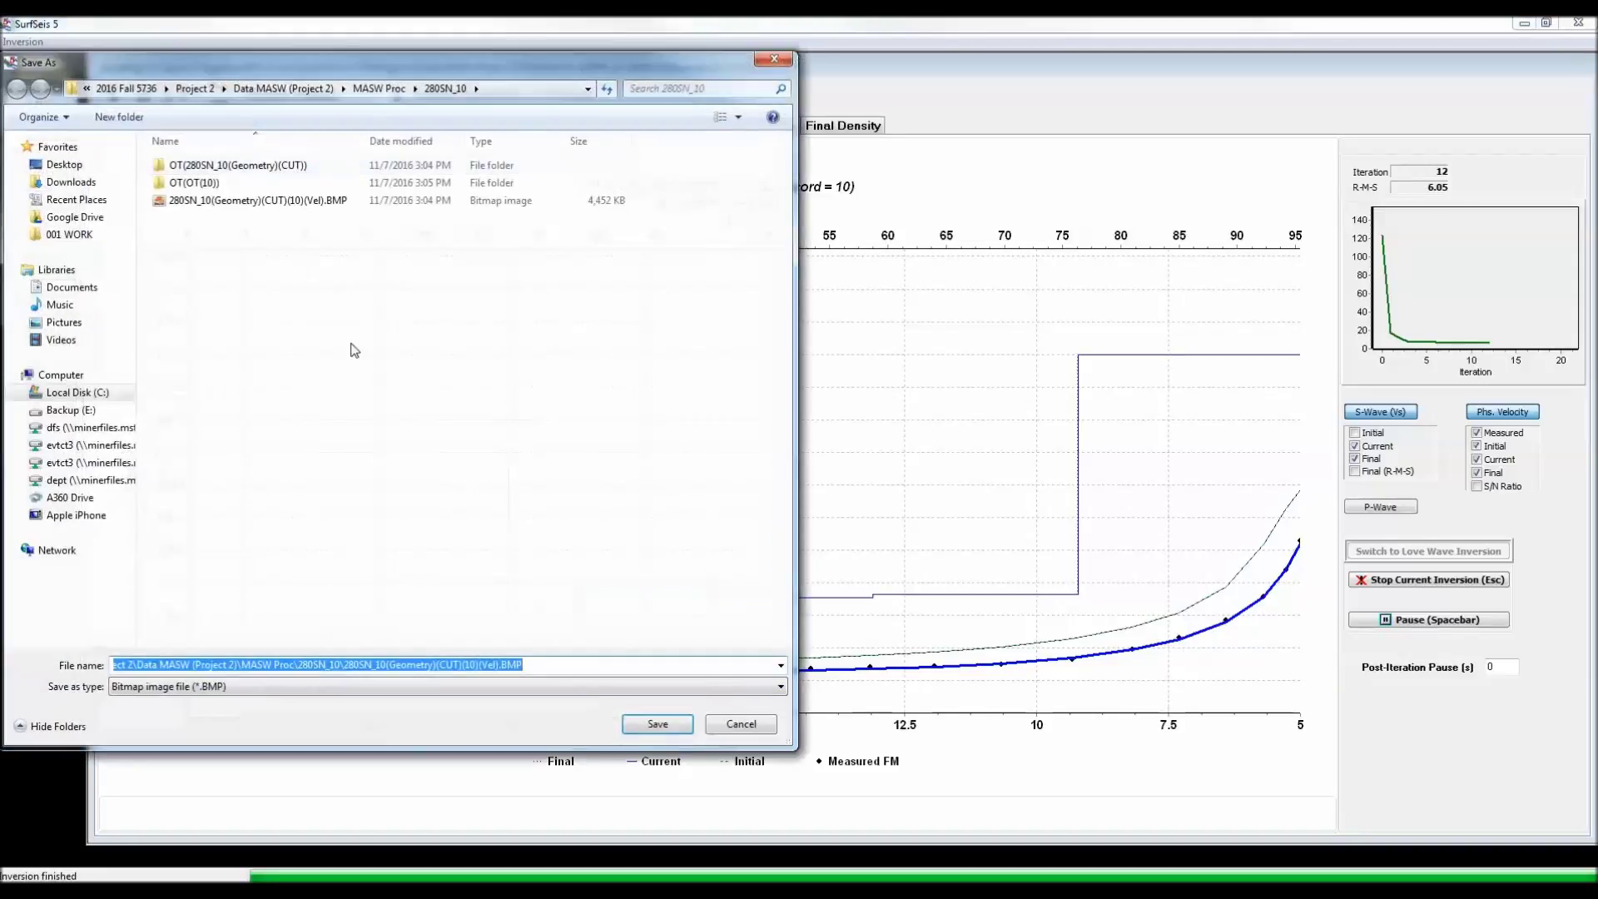
click(501, 666)
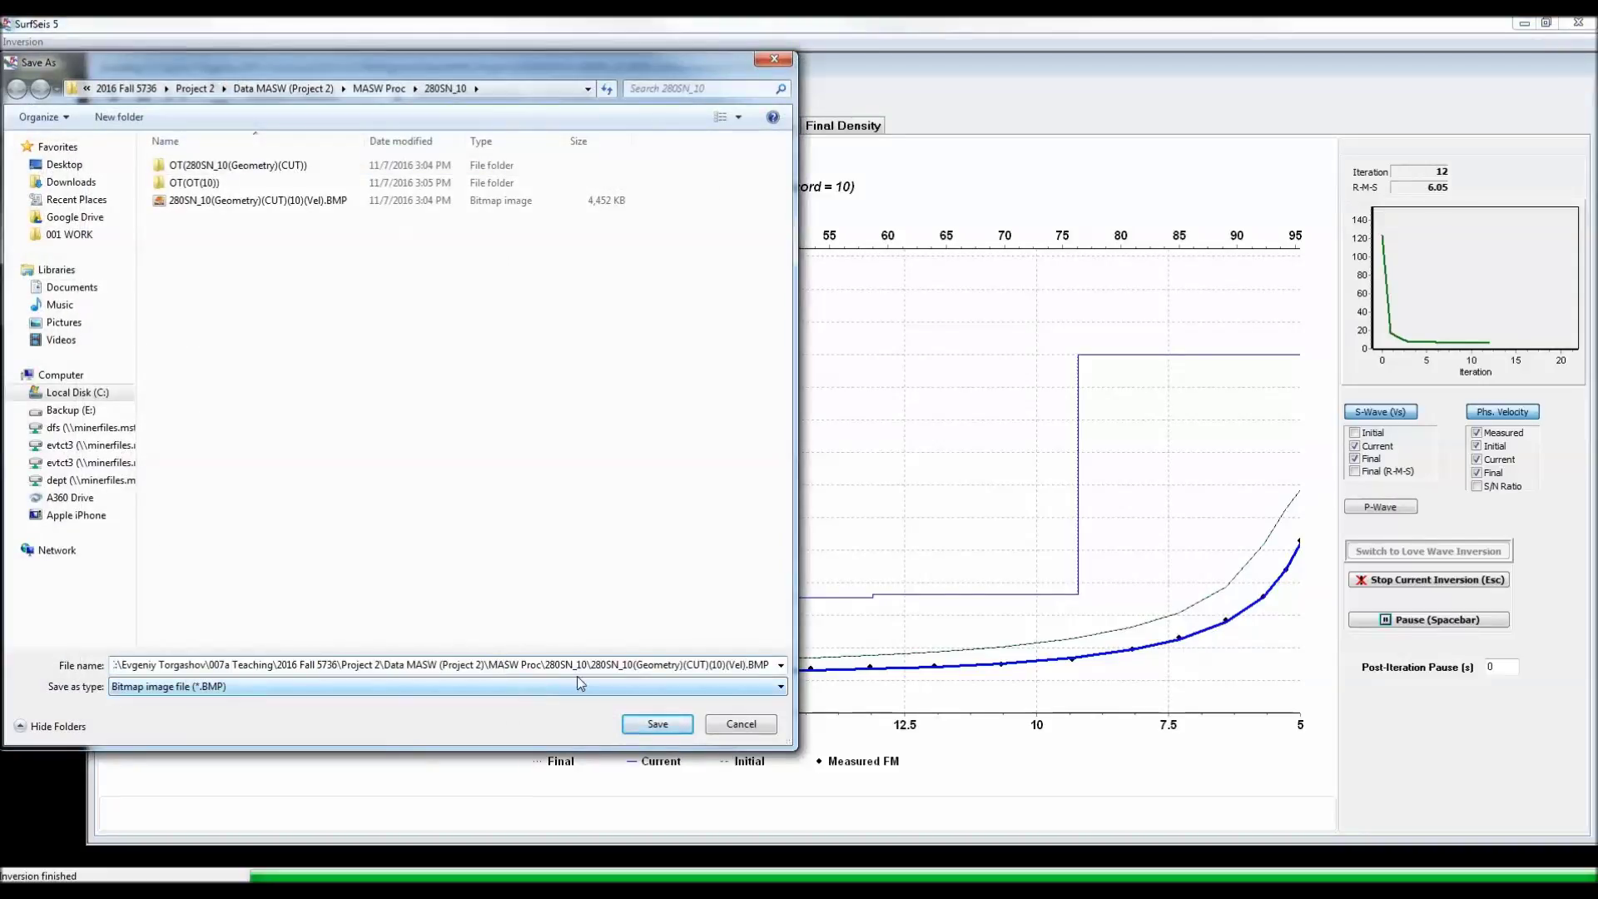
text(2)
click(658, 723)
Step: Open the saved velocity model bitmaps in Windows Photo Viewer and compare the original shear-wave profile with the edited one
drag(1465, 93, 752, 157)
double_click(752, 156)
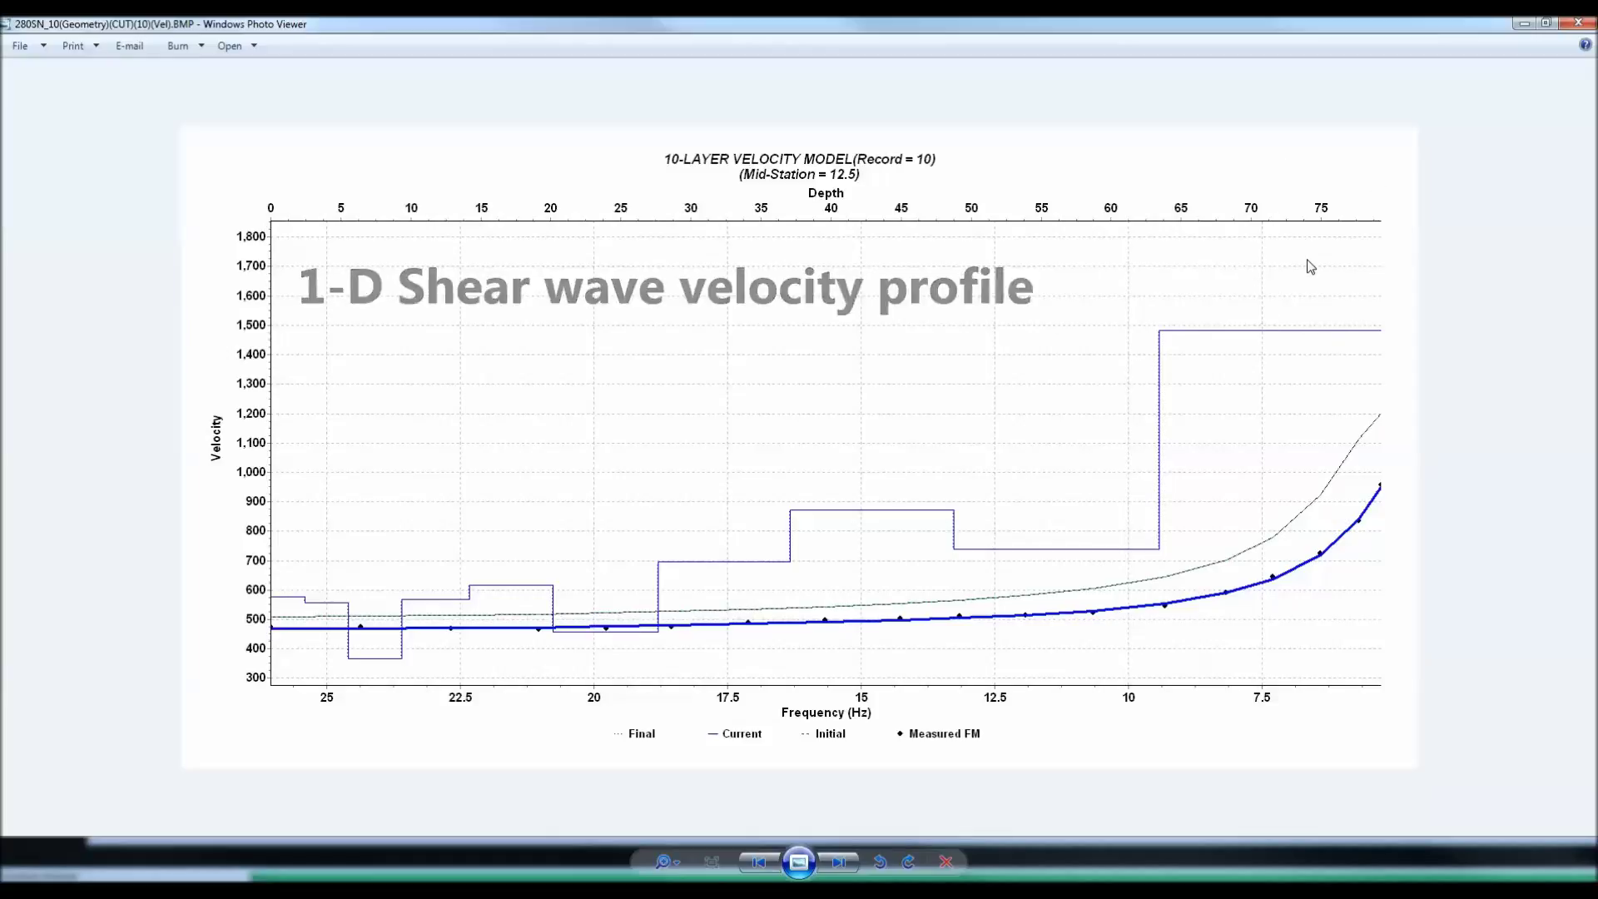
key(Right)
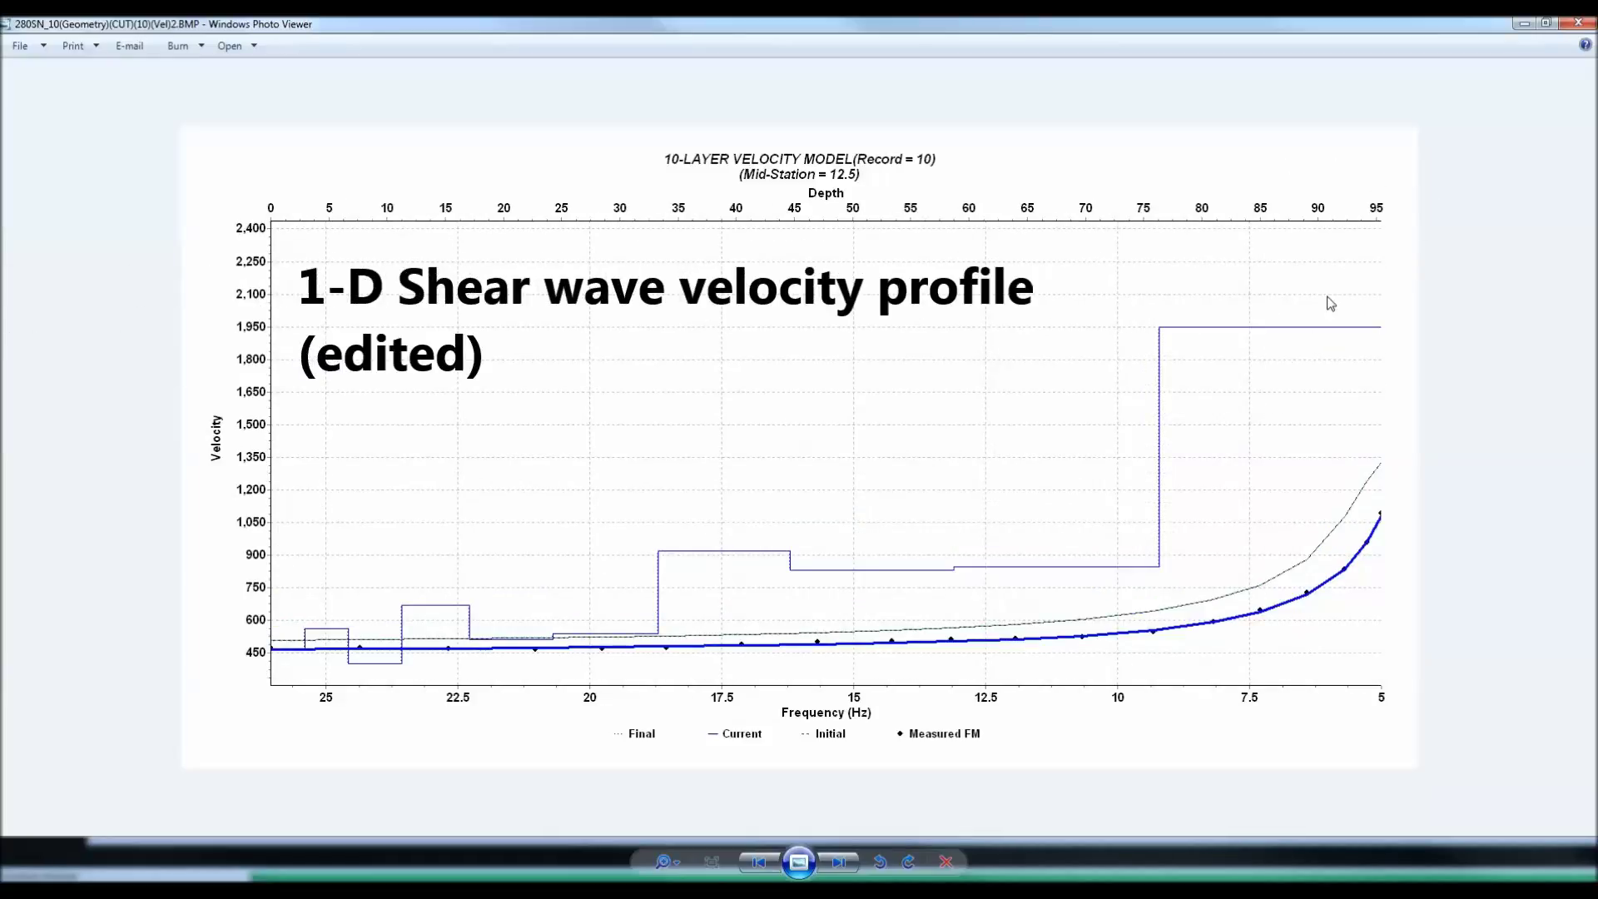